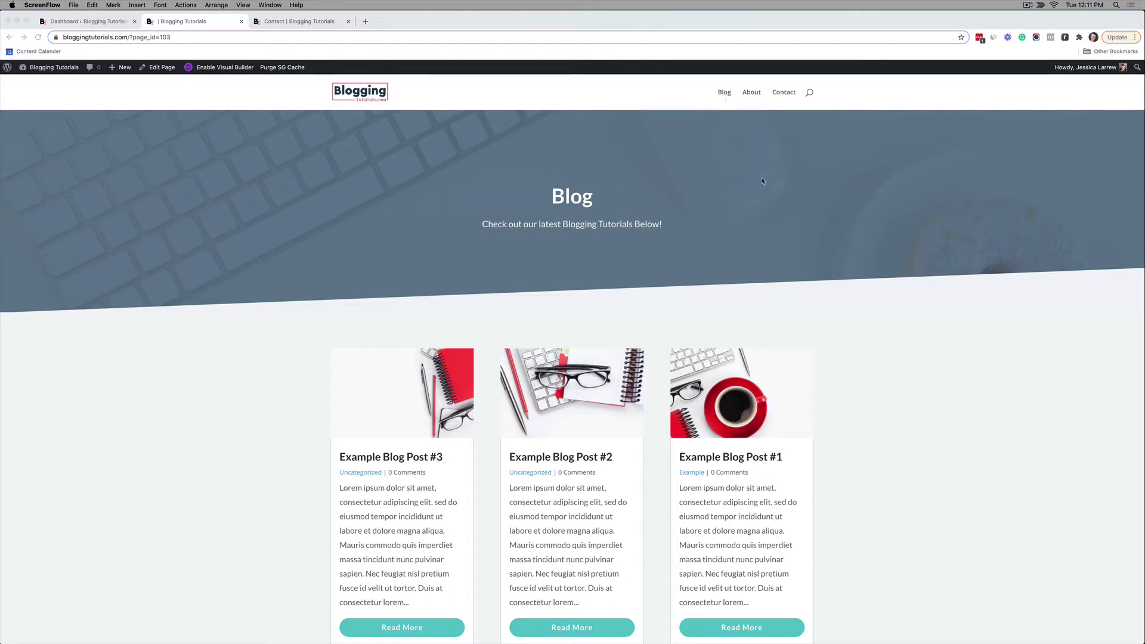
# Examine the finished example blog page from header to footer: post grid, resources section and email sign-up area
pyautogui.scroll(-4, 762, 181)
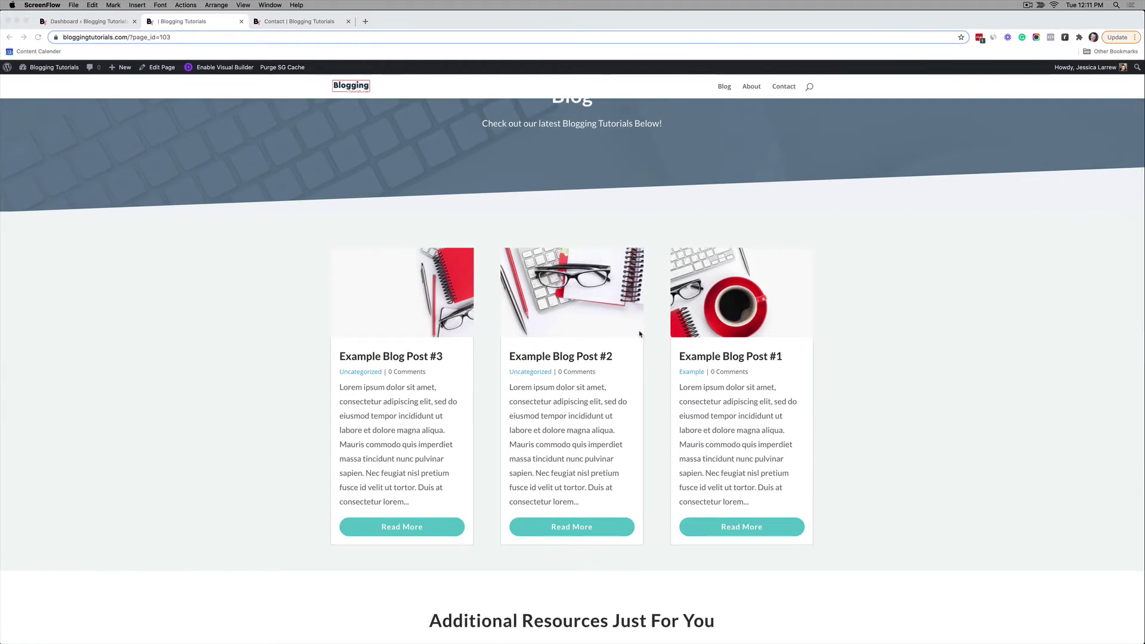
pyautogui.scroll(-1, 640, 334)
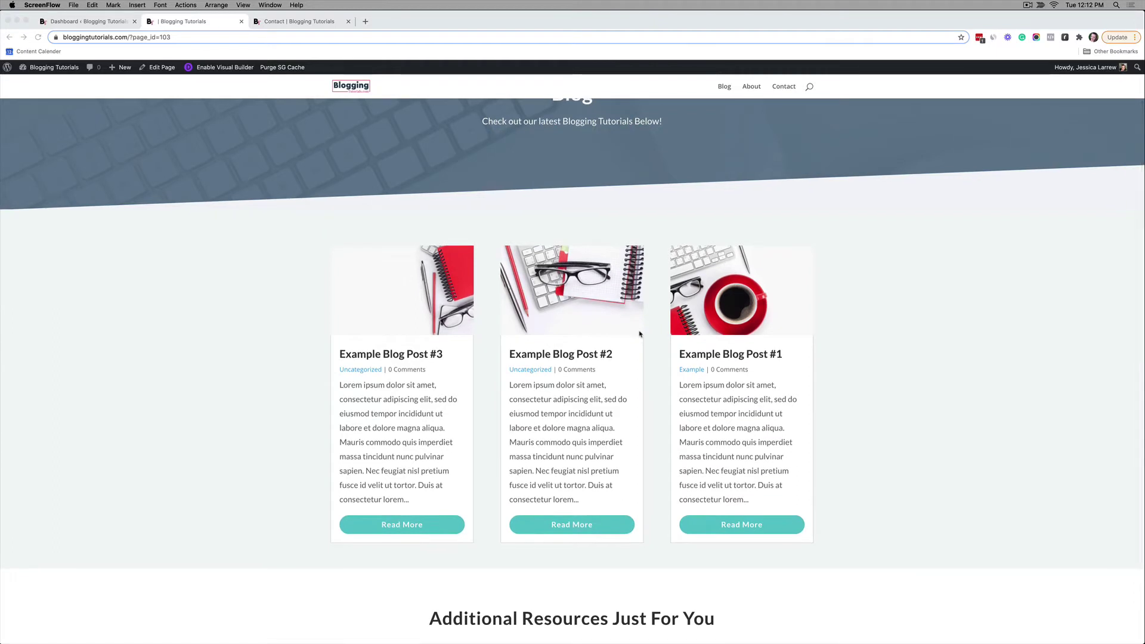
pyautogui.scroll(-2, 640, 334)
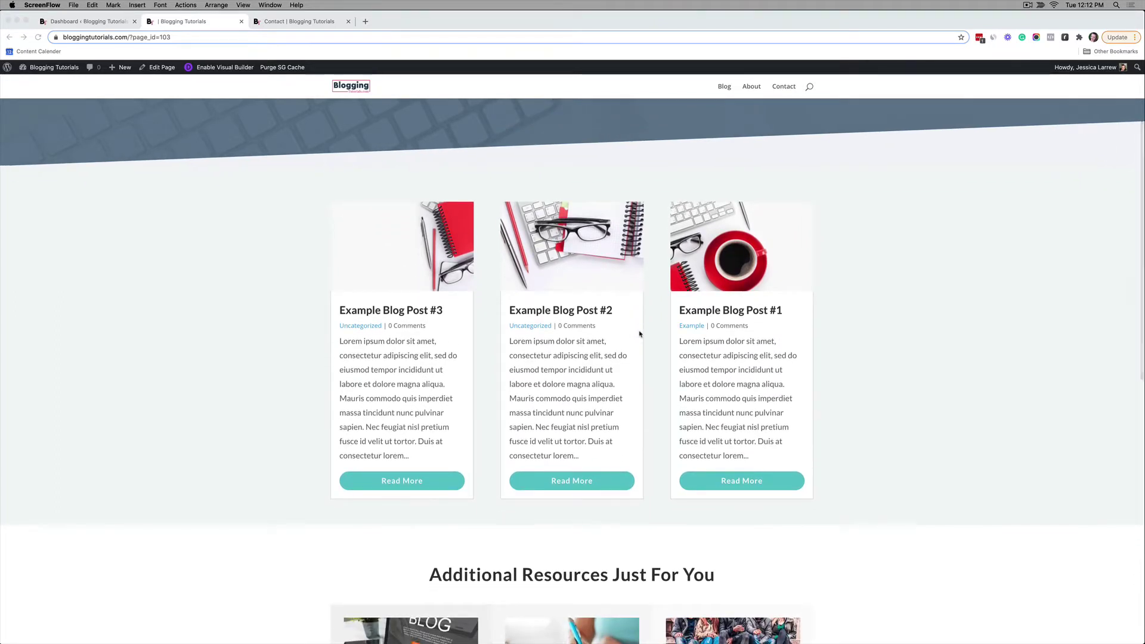
pyautogui.scroll(-6, 640, 334)
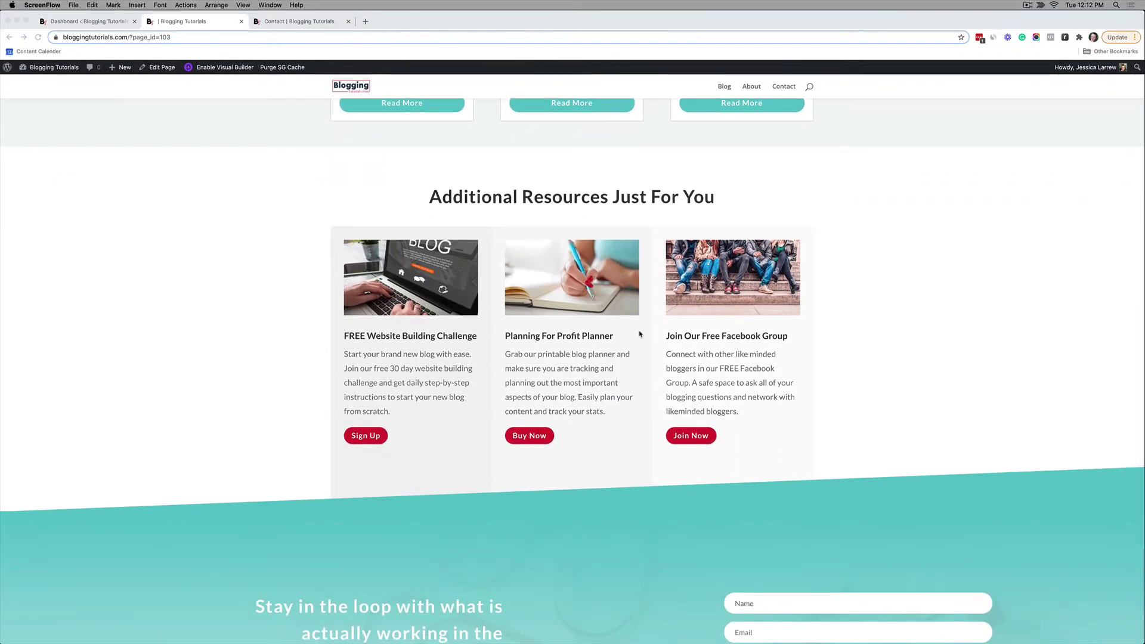
pyautogui.scroll(-4, 640, 334)
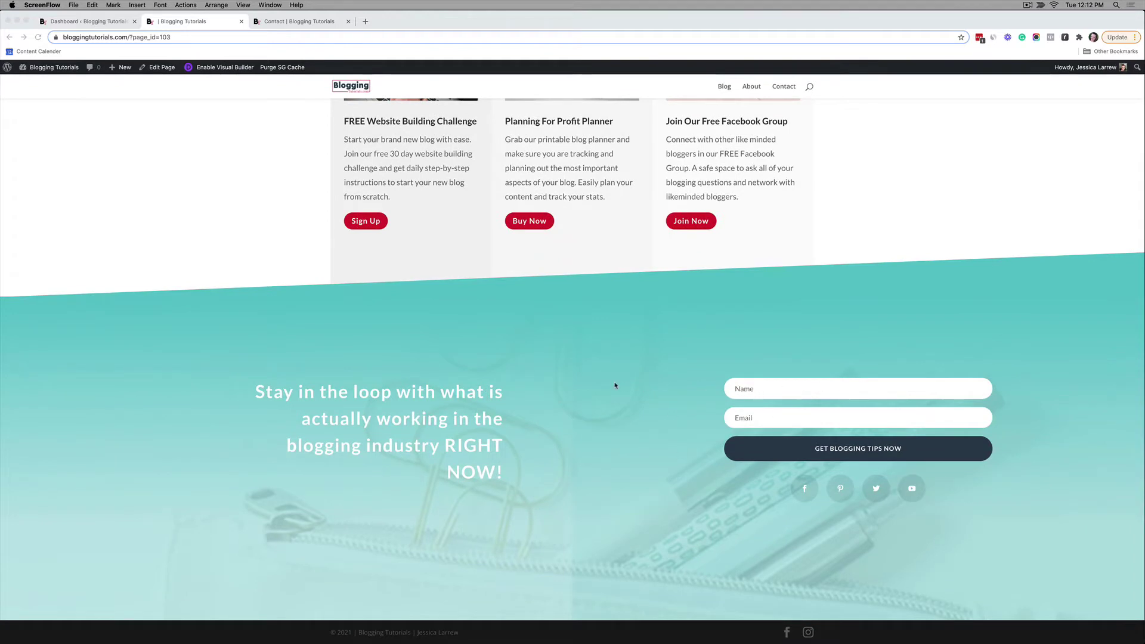
pyautogui.scroll(15, 614, 385)
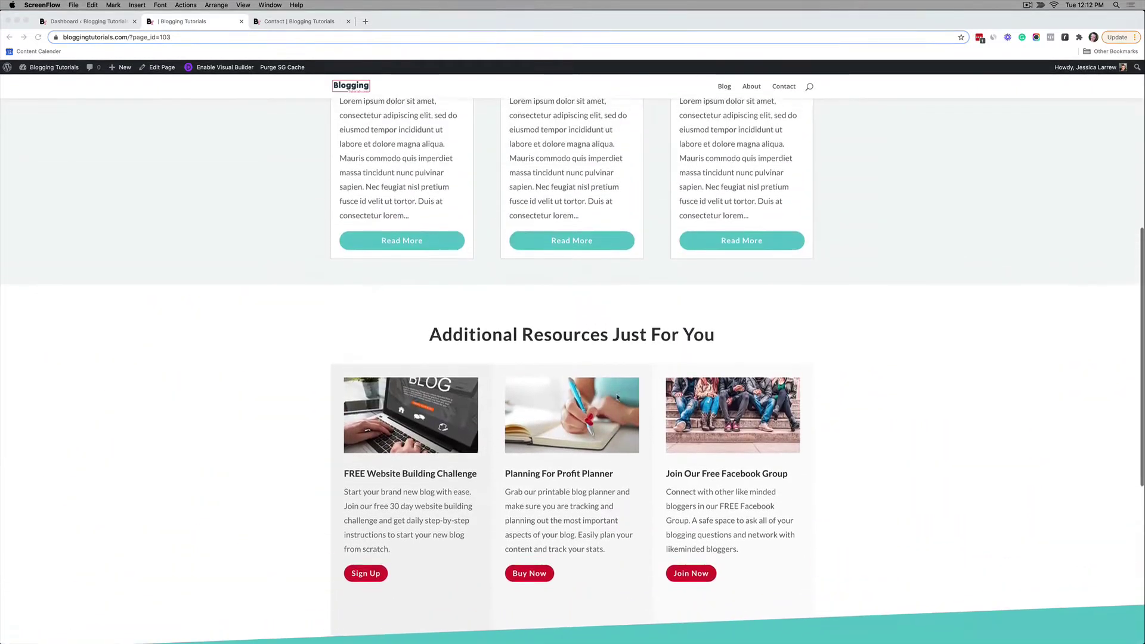
pyautogui.scroll(1, 618, 397)
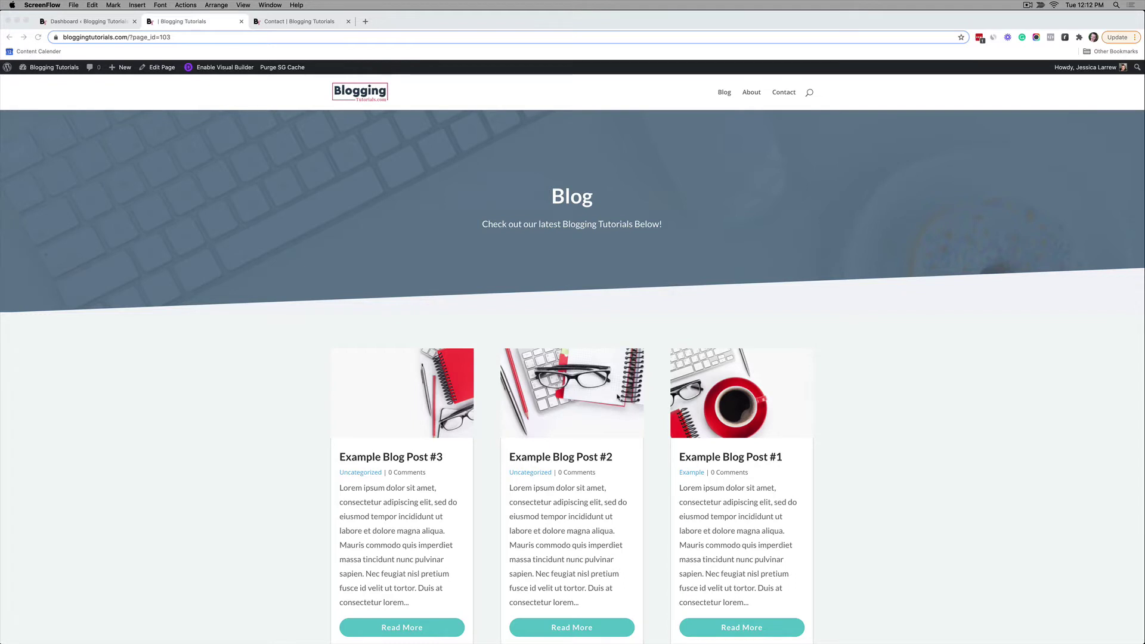
pyautogui.scroll(-10, 605, 394)
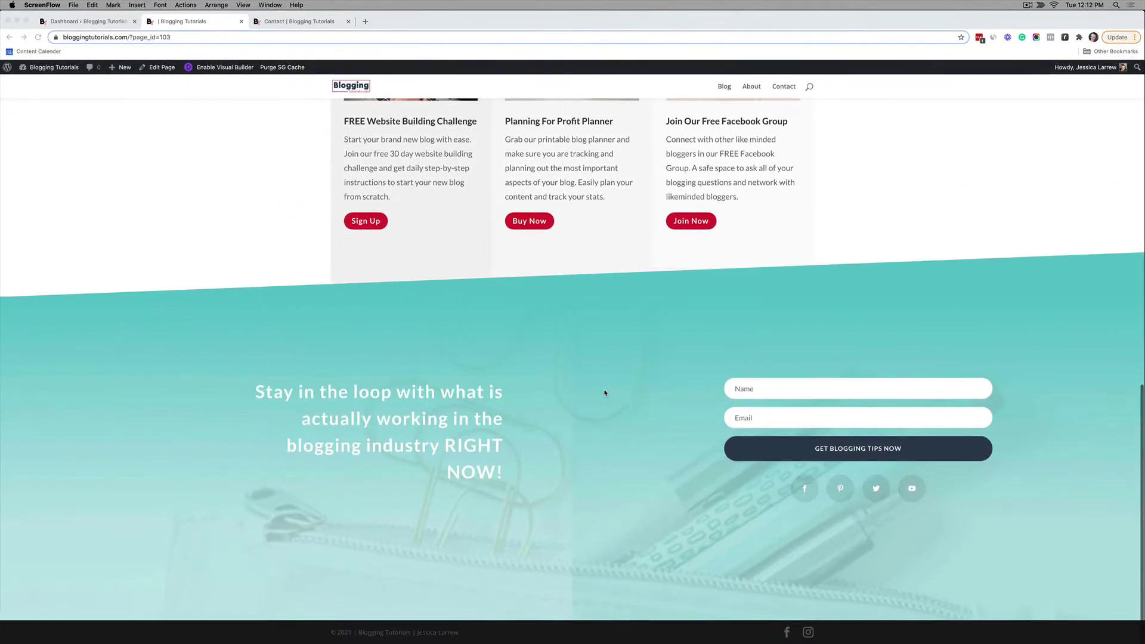
pyautogui.scroll(15, 605, 393)
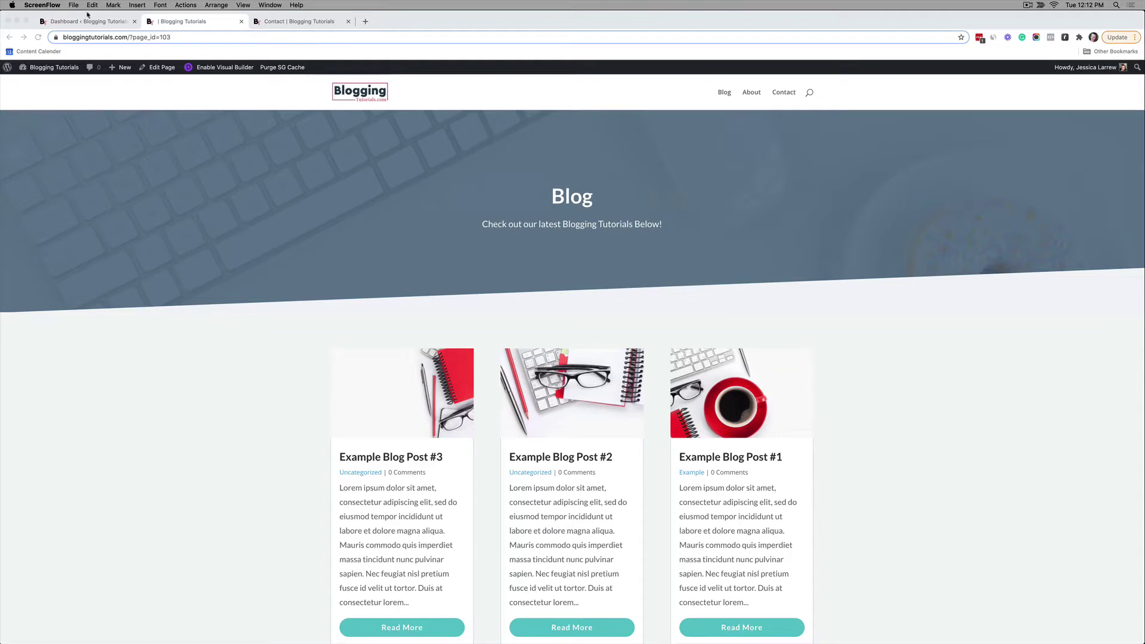
# Move the example blog page's tab out of this window and open the WordPress list of all pages
pyautogui.moveTo(189, 24); pyautogui.dragTo(1142, 39)
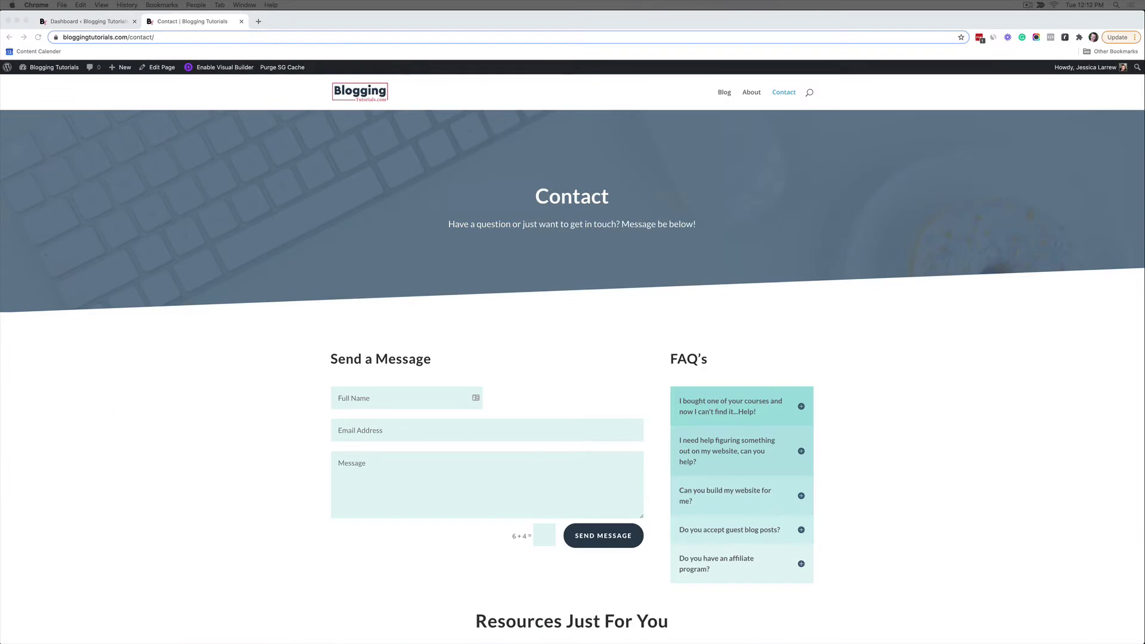
pyautogui.click(82, 22)
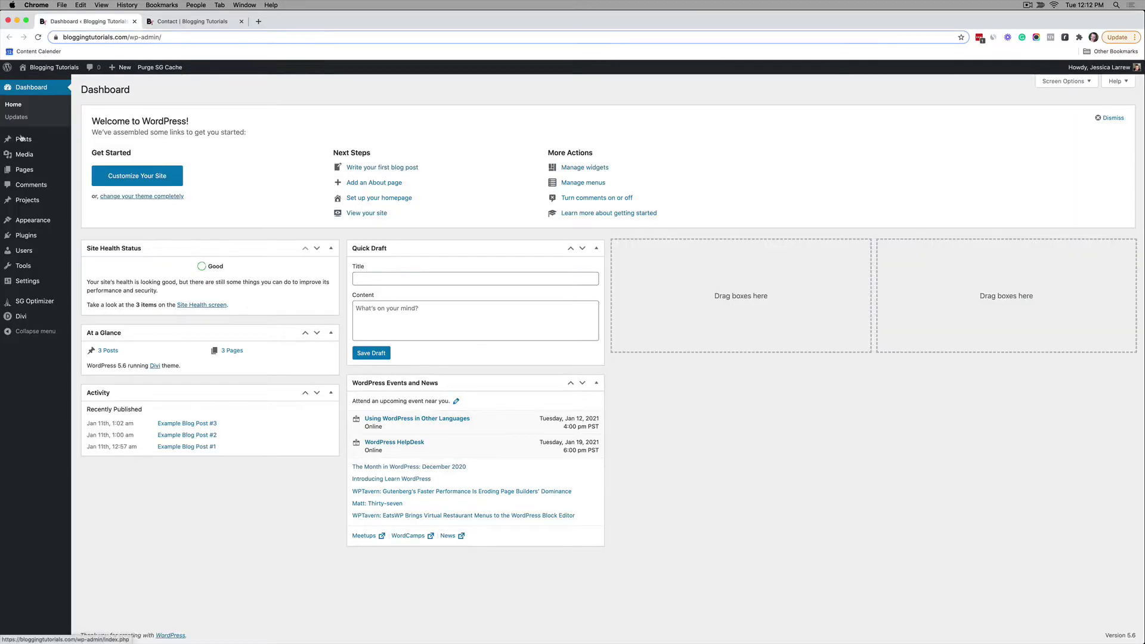
pyautogui.click(26, 171)
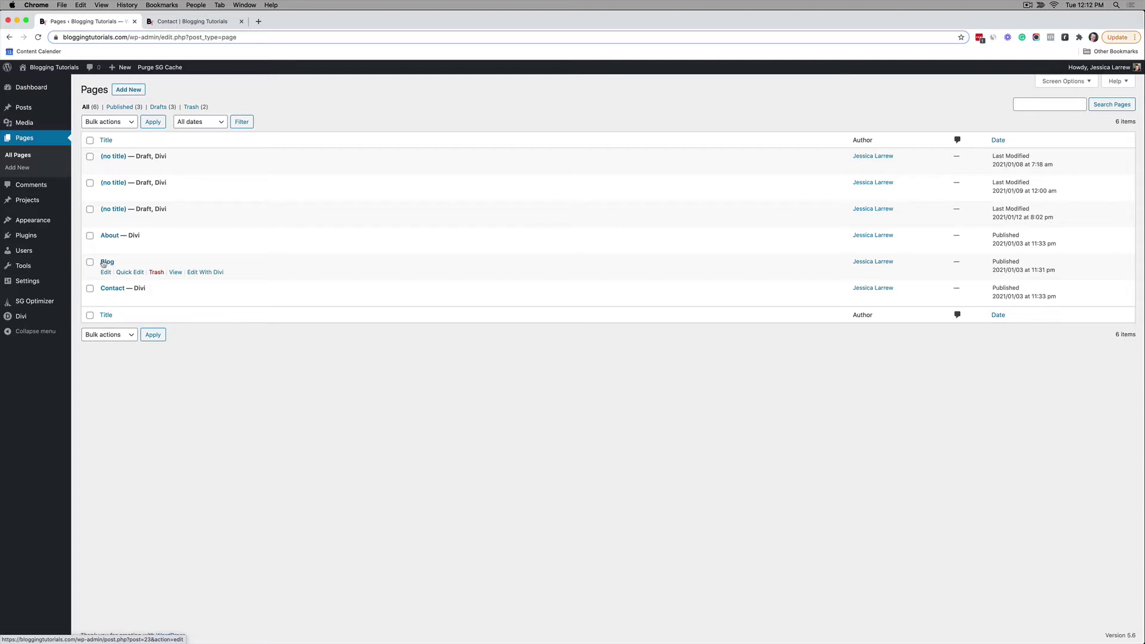
# Edit the Blog page with Divi and clone the existing Contact page's layout into it, replacing existing content
pyautogui.click(192, 274)
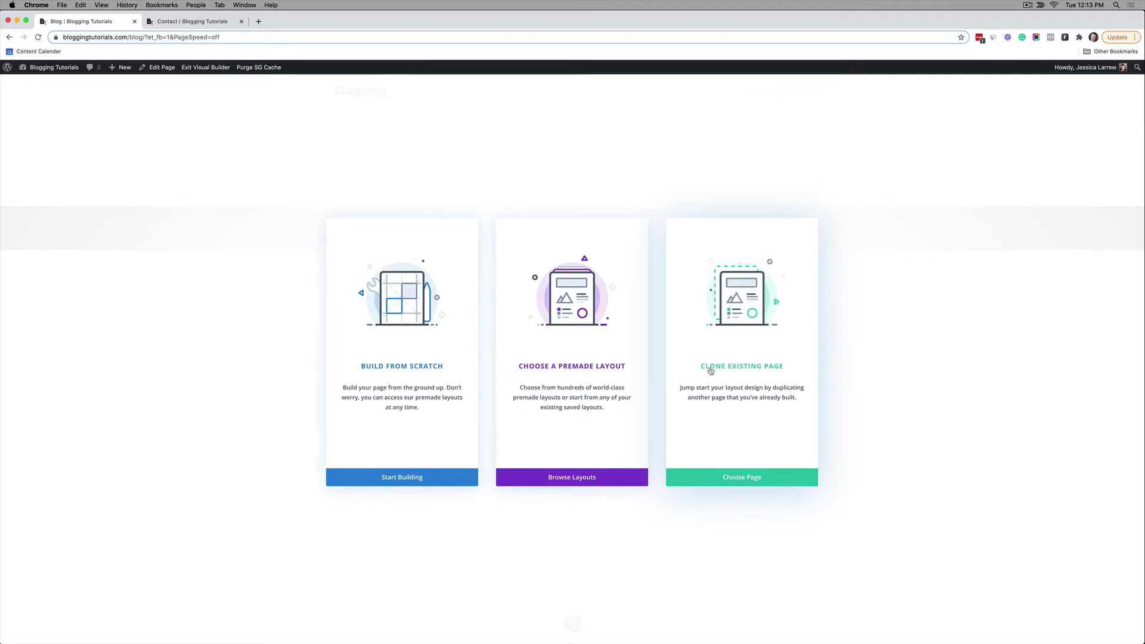
pyautogui.click(727, 475)
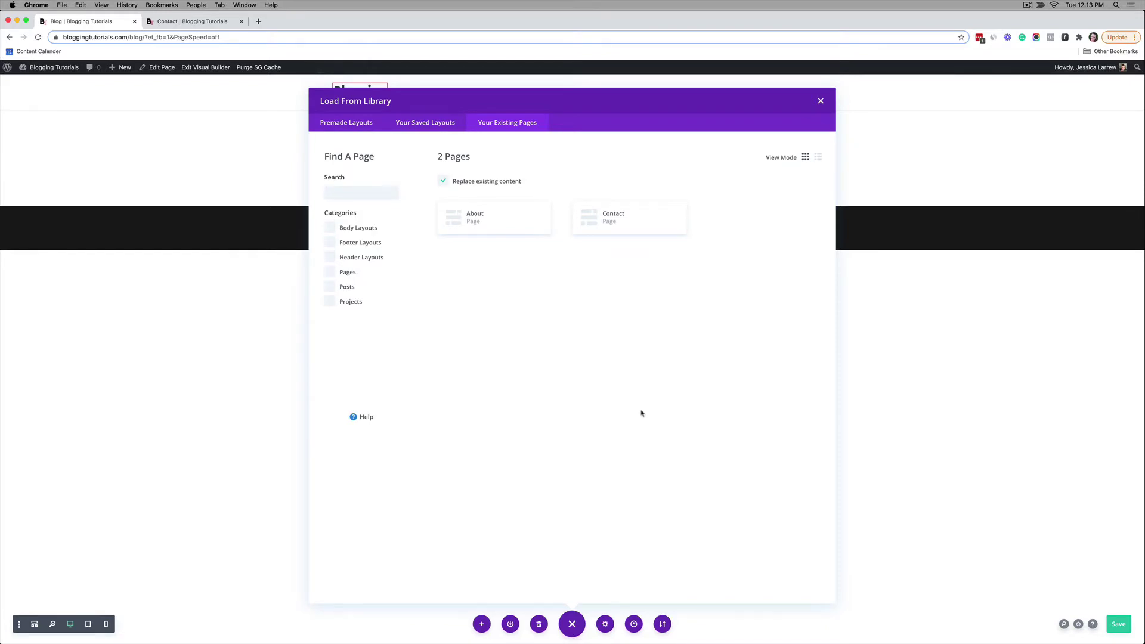
pyautogui.click(614, 221)
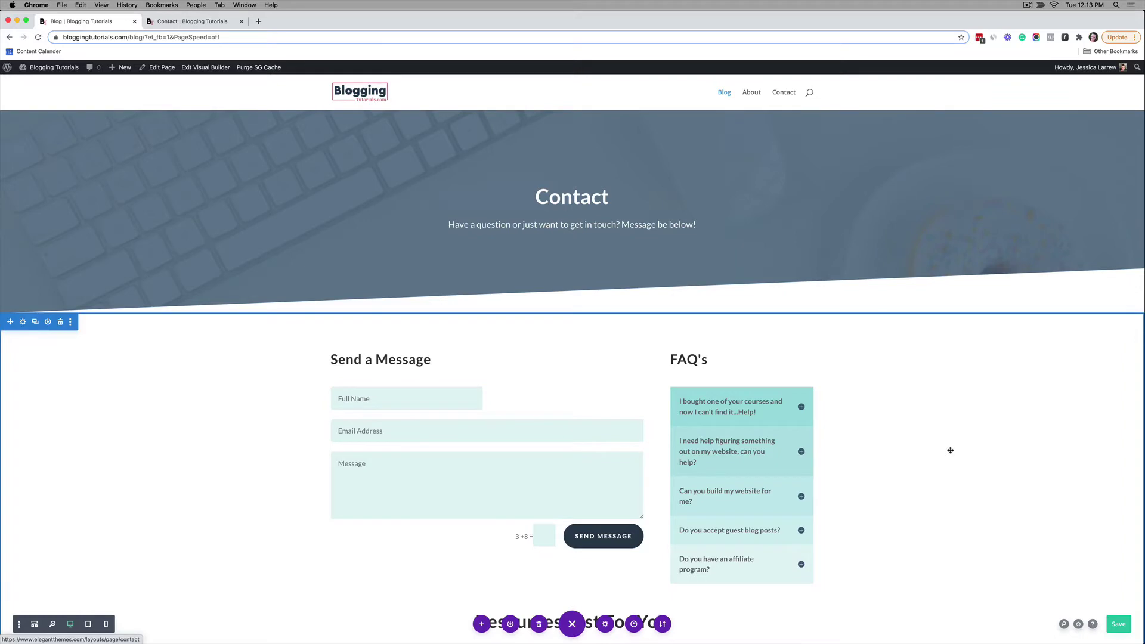
# Look through the cloned layout on the Blog page: header, contact form, FAQ toggles, resources and email sign-up section
pyautogui.scroll(-3, 950, 450)
pyautogui.scroll(-5, 950, 450)
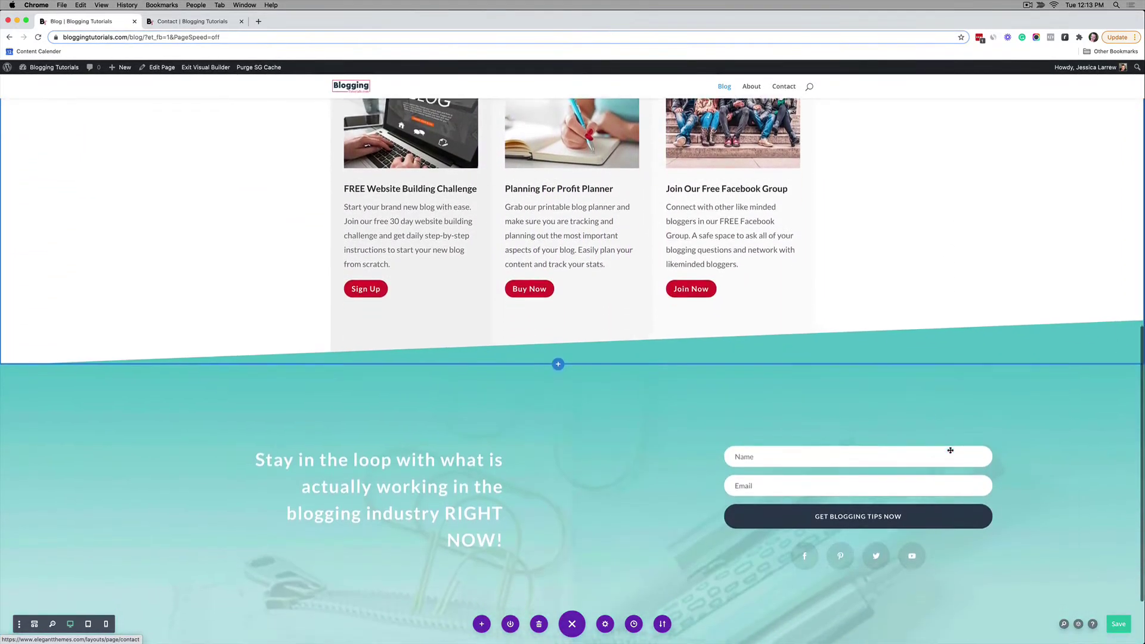
pyautogui.scroll(8, 950, 451)
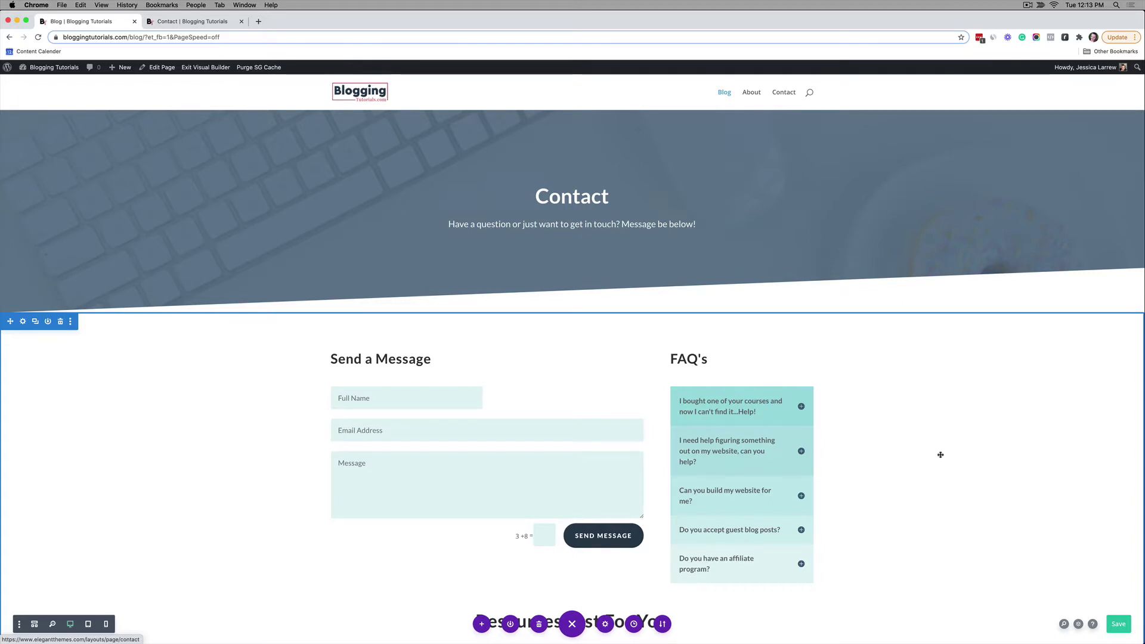
pyautogui.scroll(-3, 942, 453)
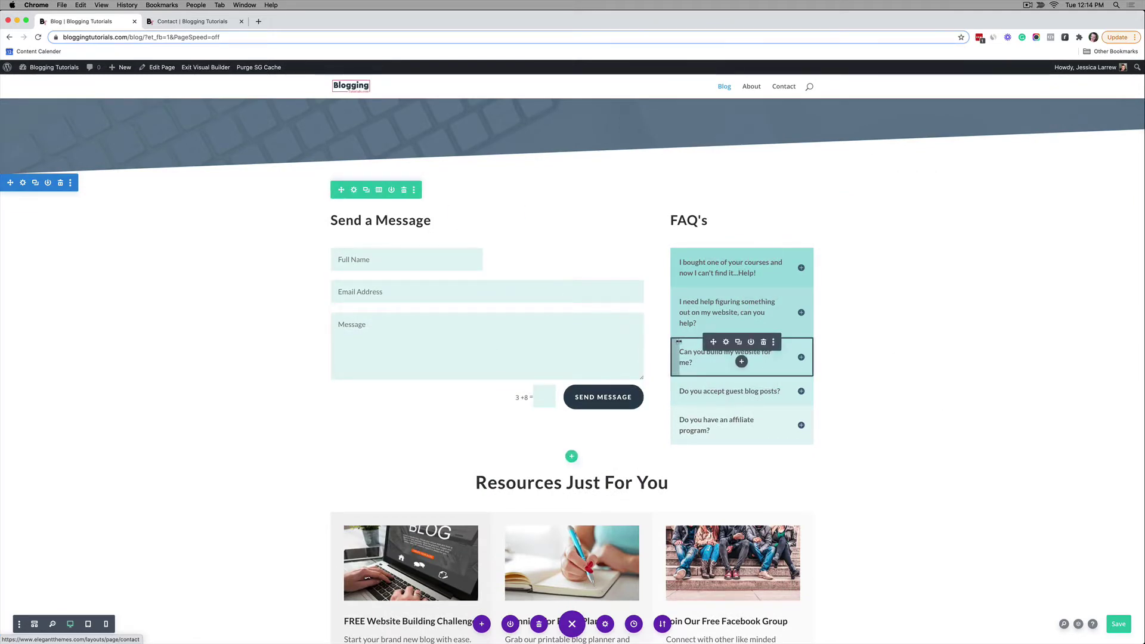
pyautogui.scroll(-2, 678, 342)
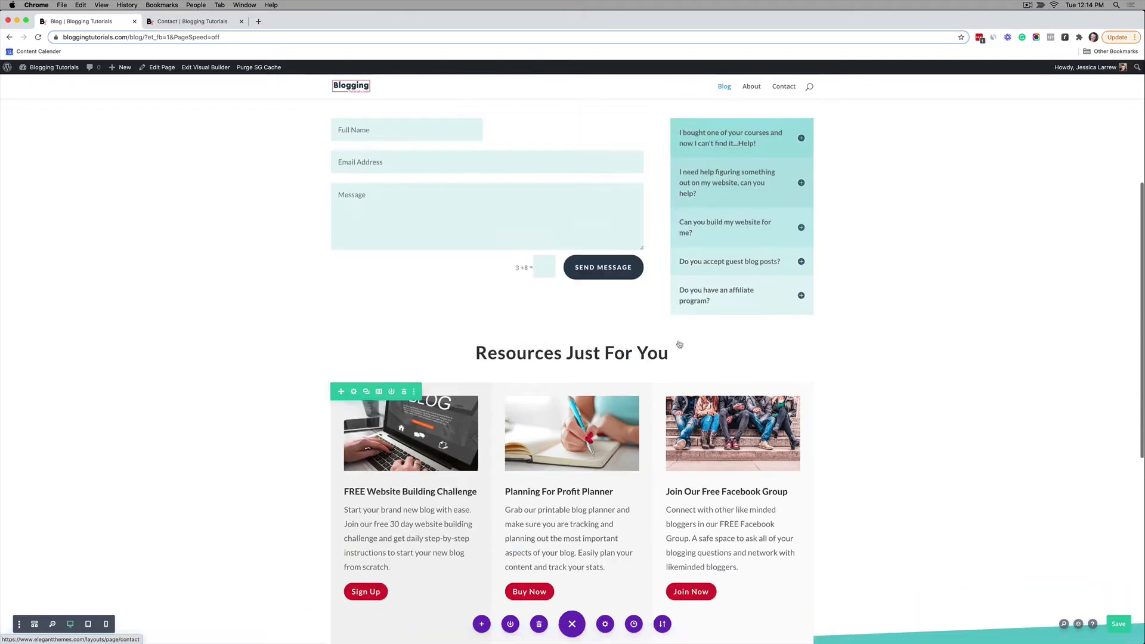
pyautogui.scroll(4, 678, 341)
pyautogui.scroll(-9, 678, 341)
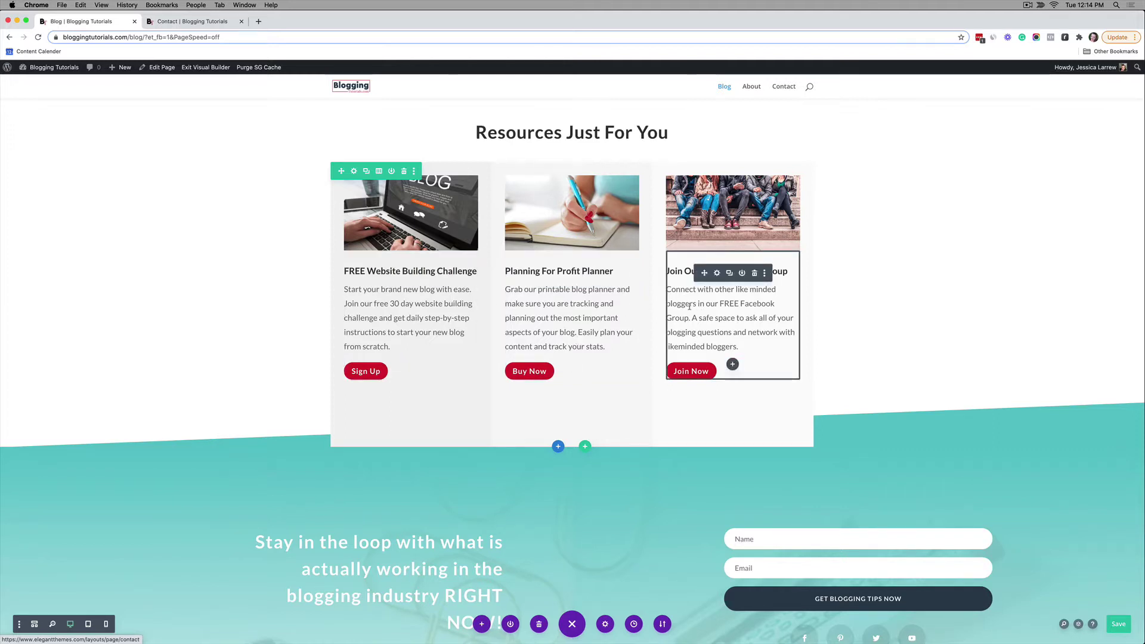
pyautogui.scroll(-3, 690, 306)
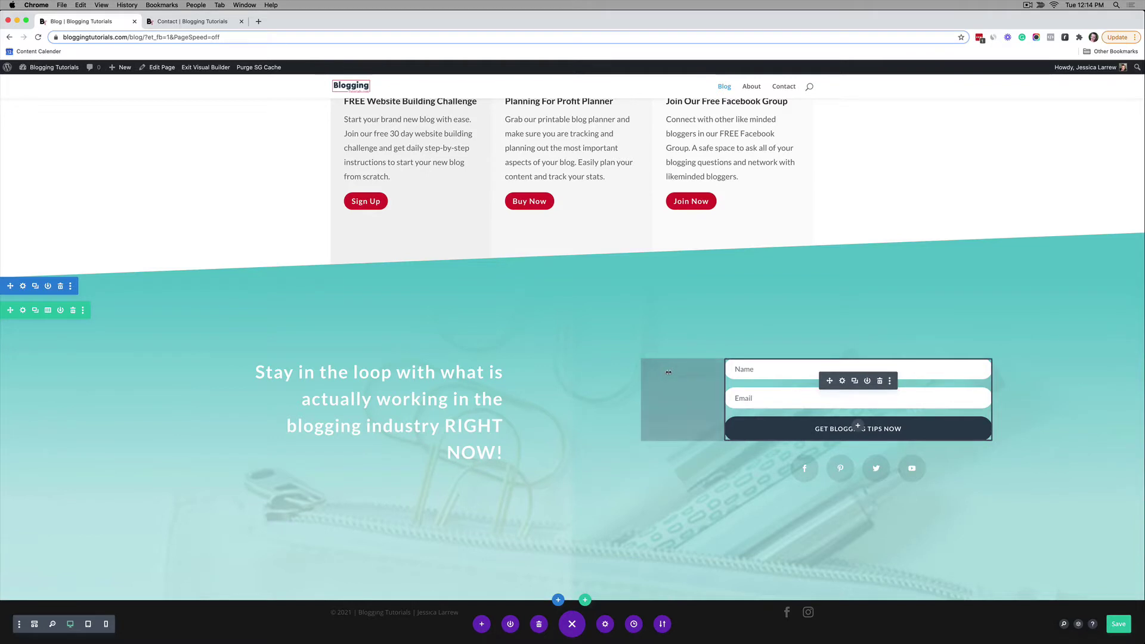
pyautogui.scroll(15, 668, 375)
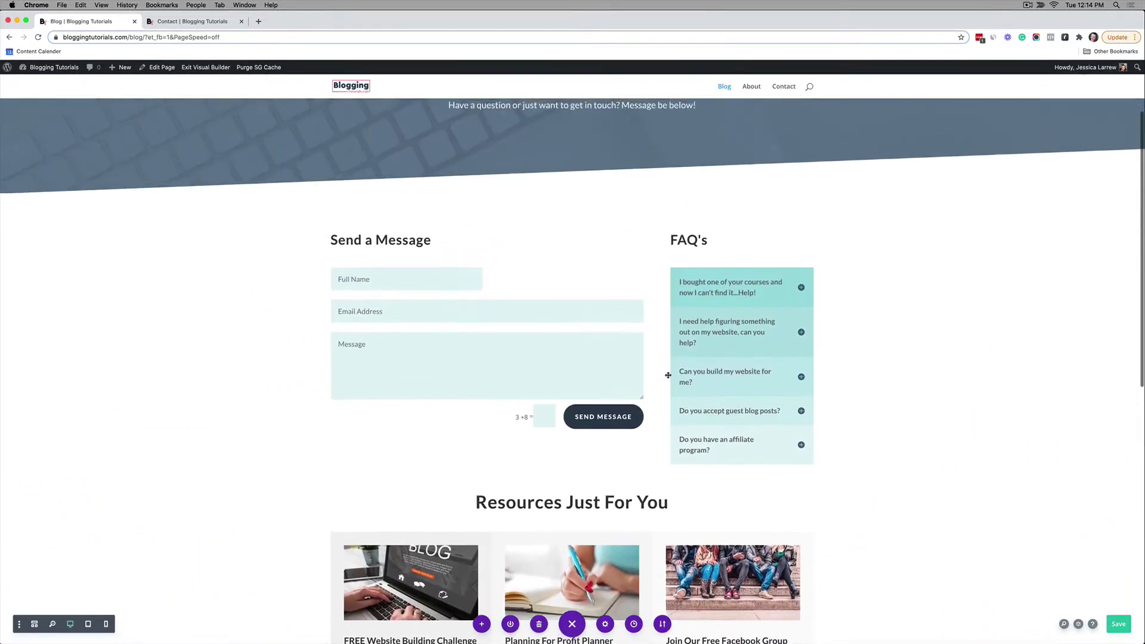
pyautogui.scroll(-5, 668, 375)
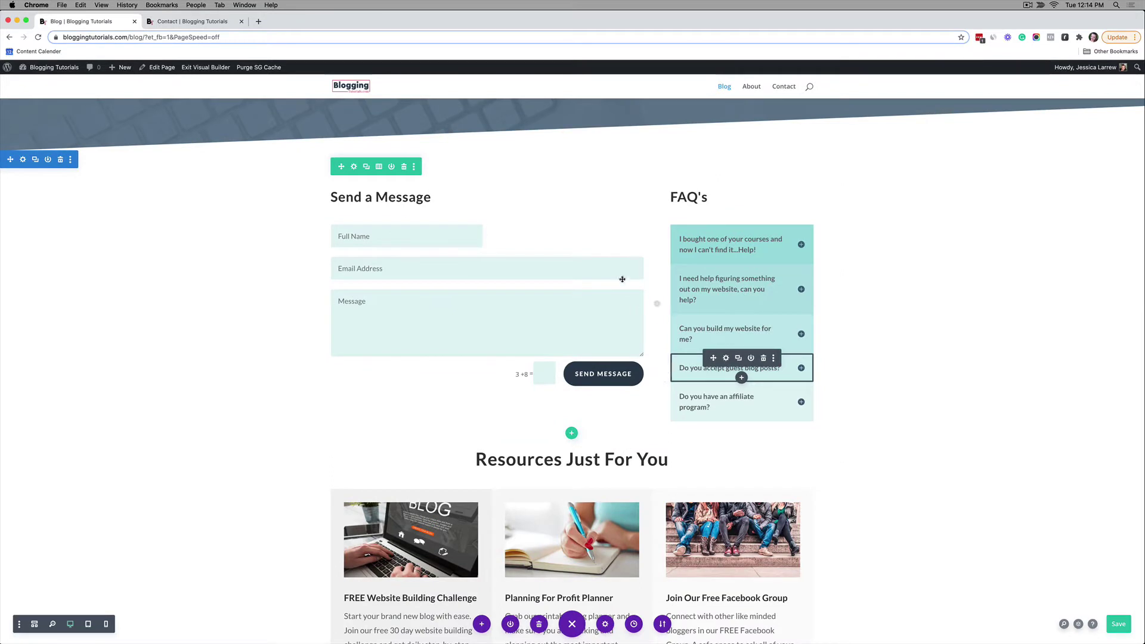
pyautogui.moveTo(510, 308); pyautogui.dragTo(536, 312)
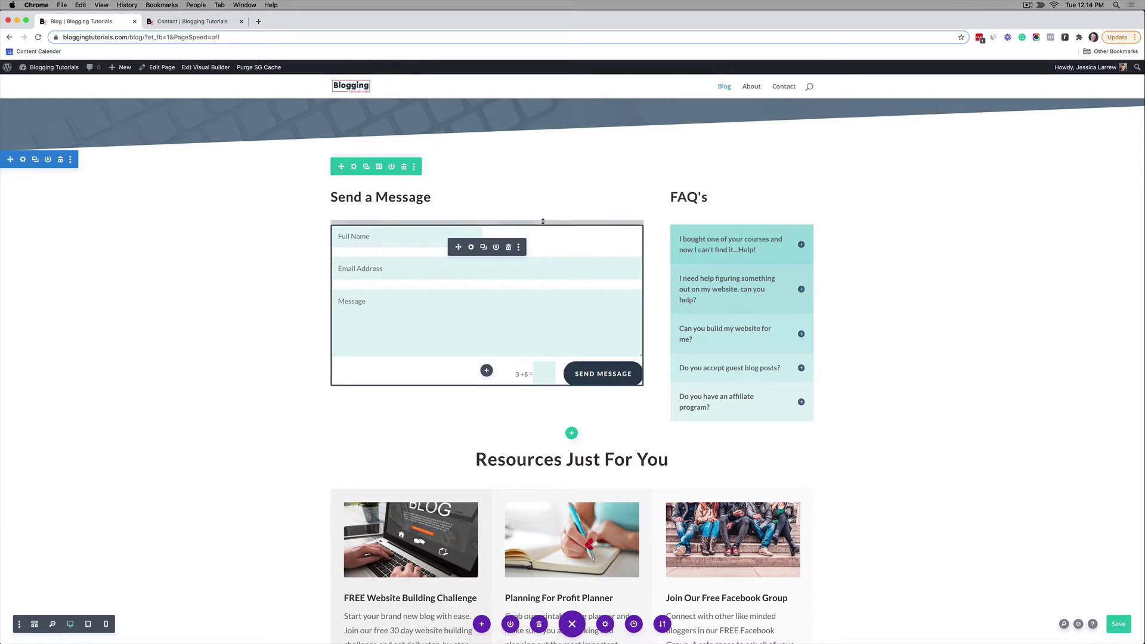
# Save the Blog page and switch the Visual Builder to wireframe view
pyautogui.press('super+s')
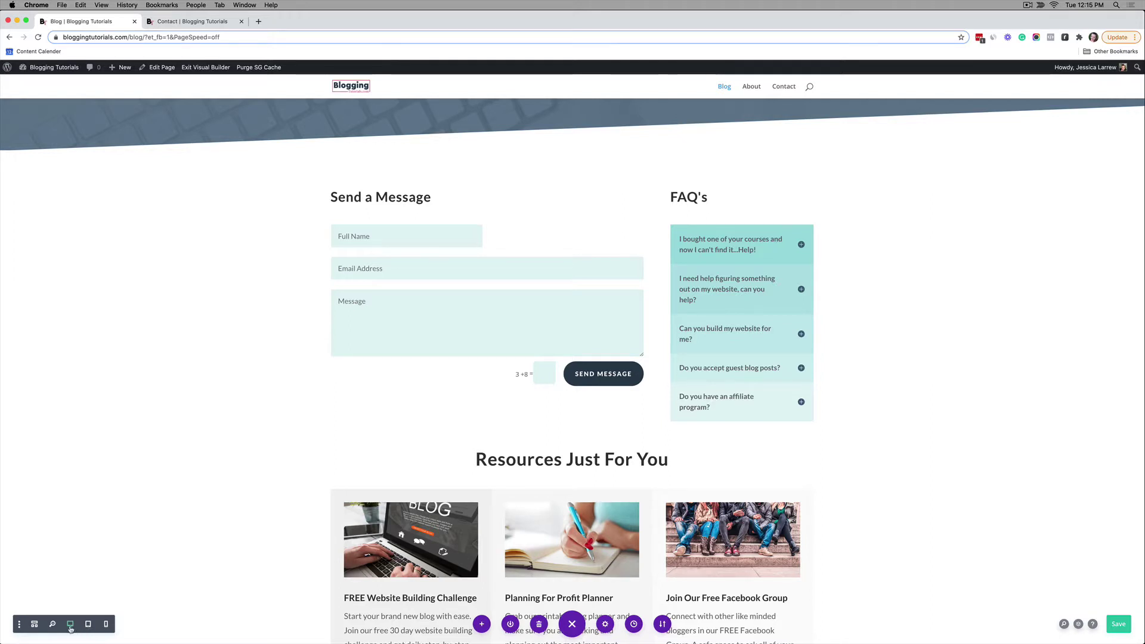
pyautogui.click(34, 625)
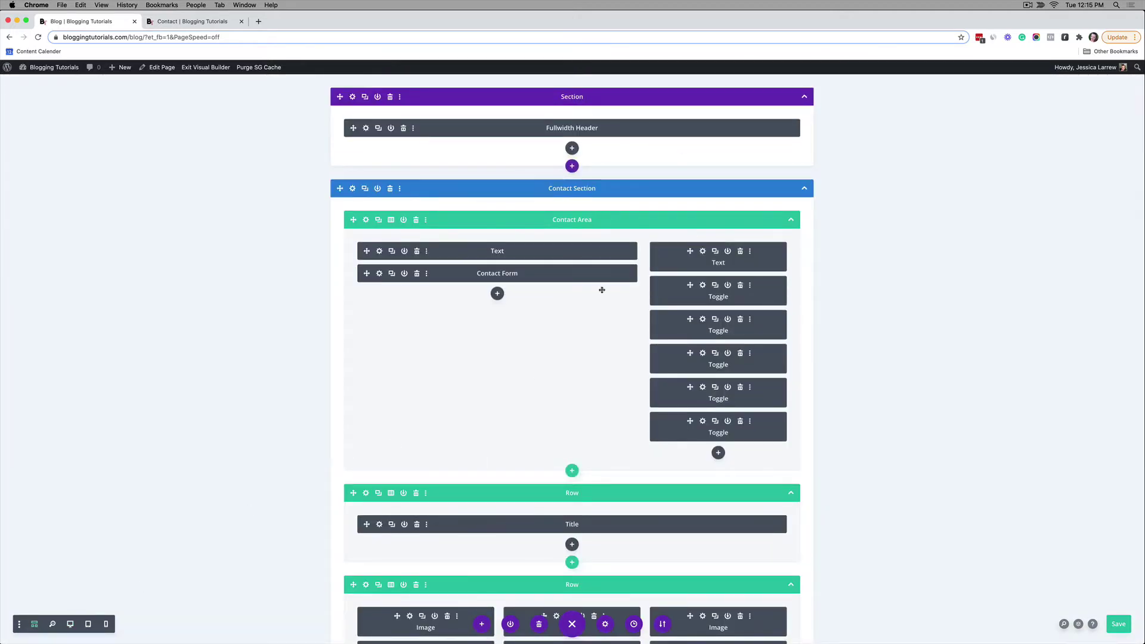
# Examine the wireframe's sections, rows and modules, from the Fullwidth Header through the Contact Section to the CTA section
pyautogui.scroll(-2, 602, 309)
pyautogui.scroll(-5, 601, 310)
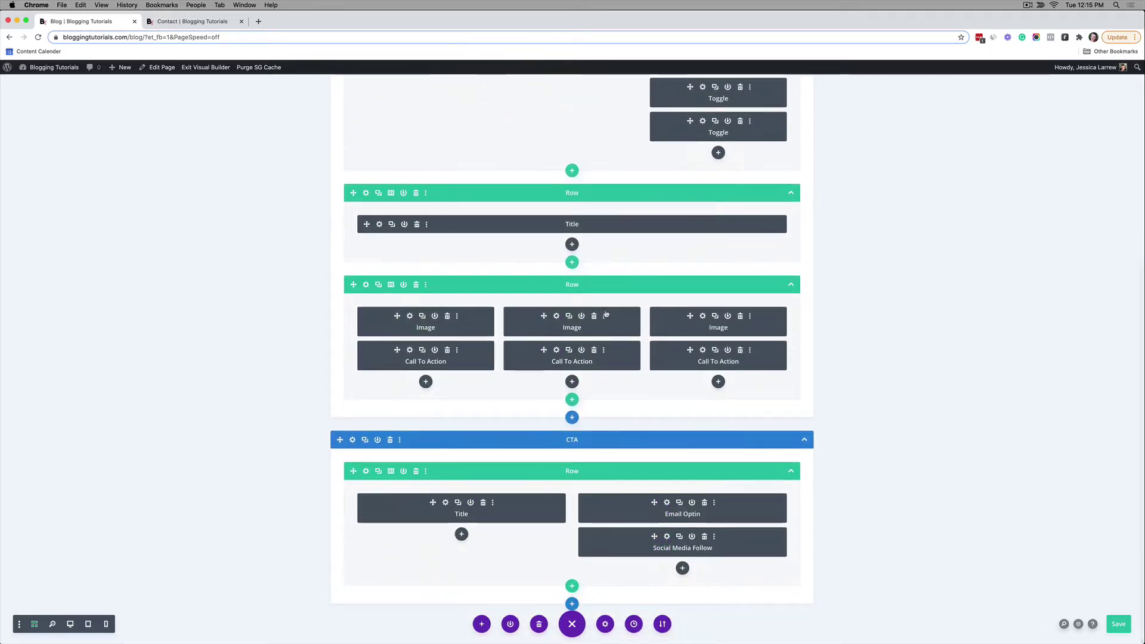
pyautogui.scroll(5, 606, 314)
pyautogui.scroll(1, 605, 314)
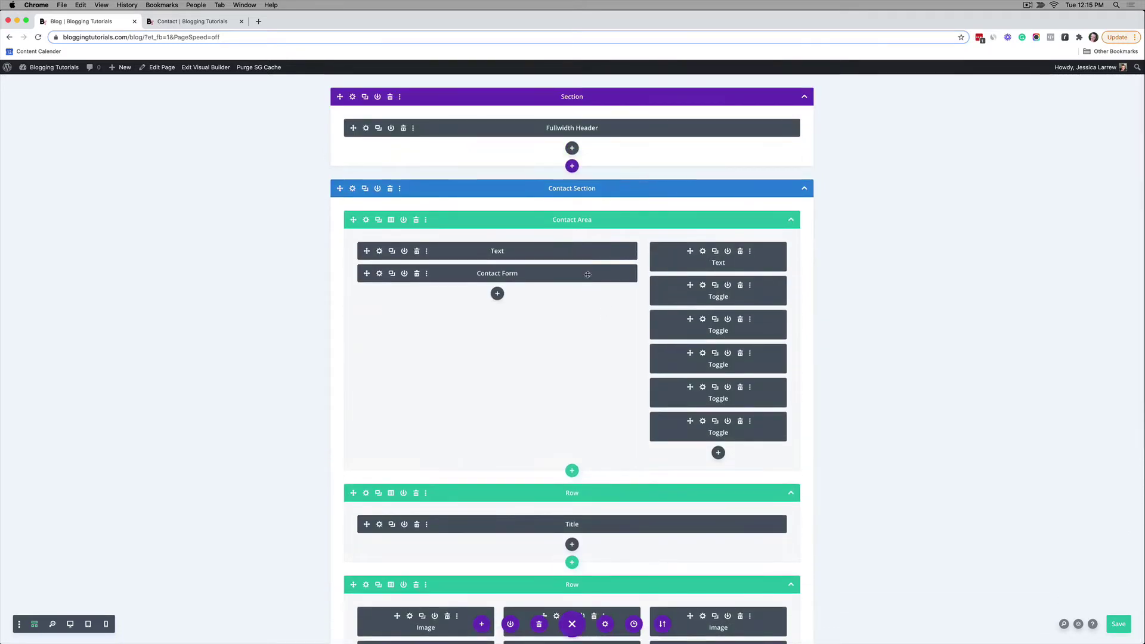
pyautogui.scroll(-2, 586, 284)
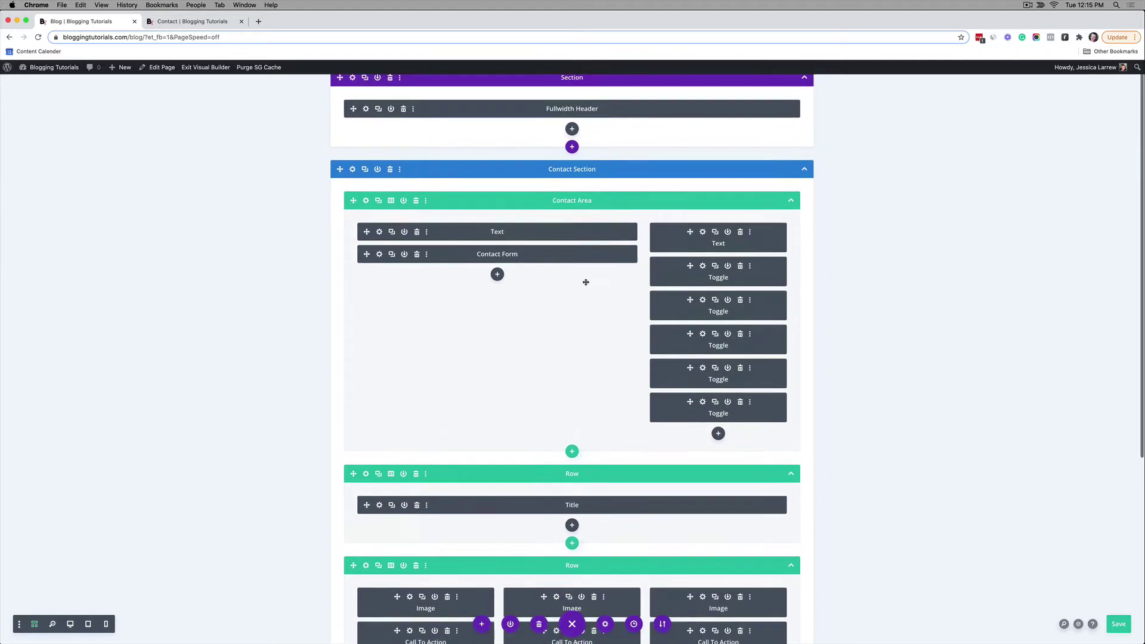
pyautogui.scroll(2, 586, 282)
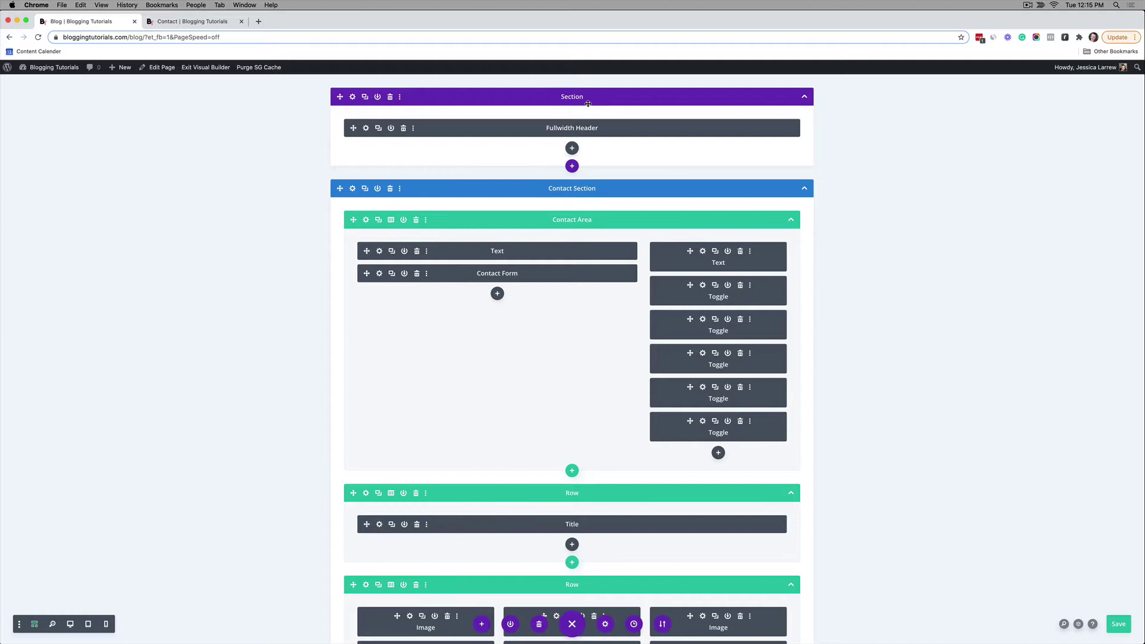
pyautogui.scroll(-1, 578, 116)
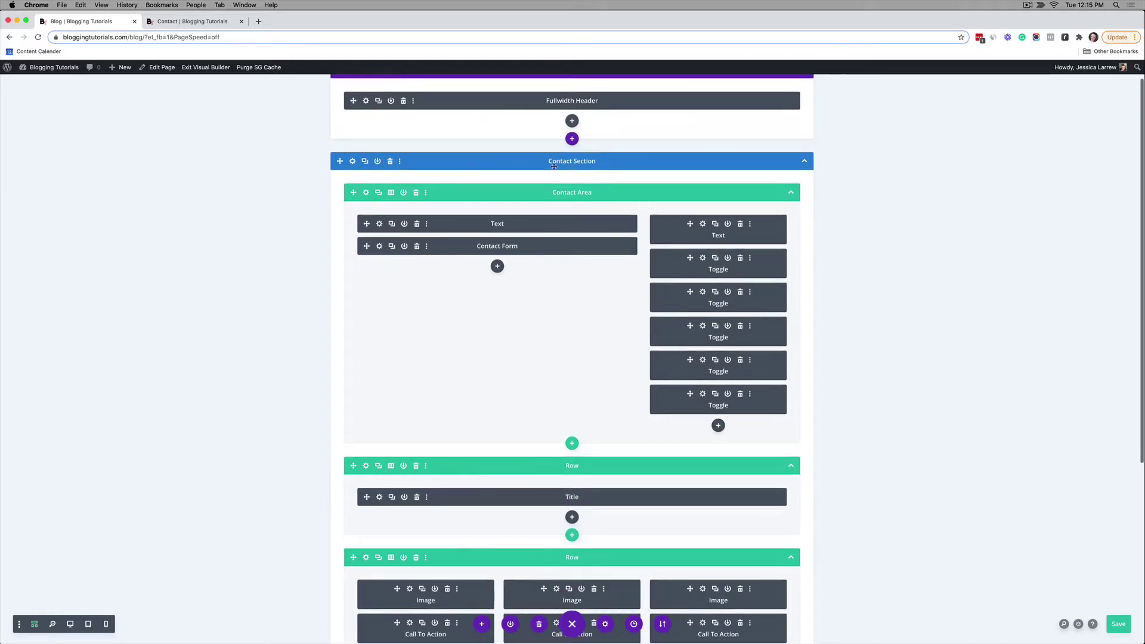
pyautogui.scroll(-2, 624, 169)
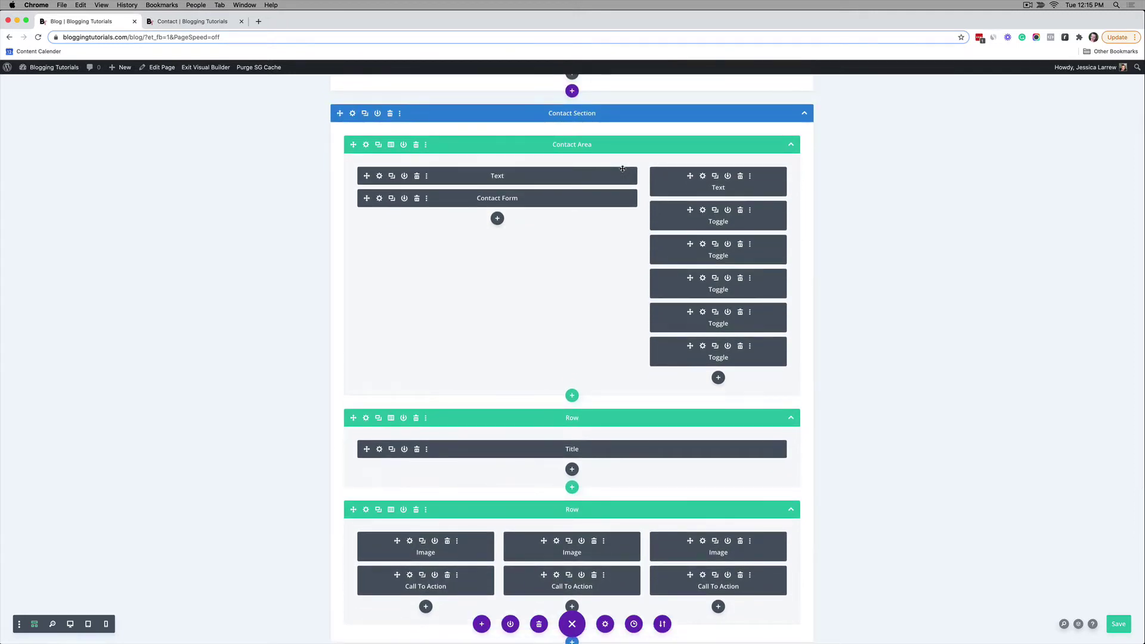
pyautogui.scroll(1, 621, 168)
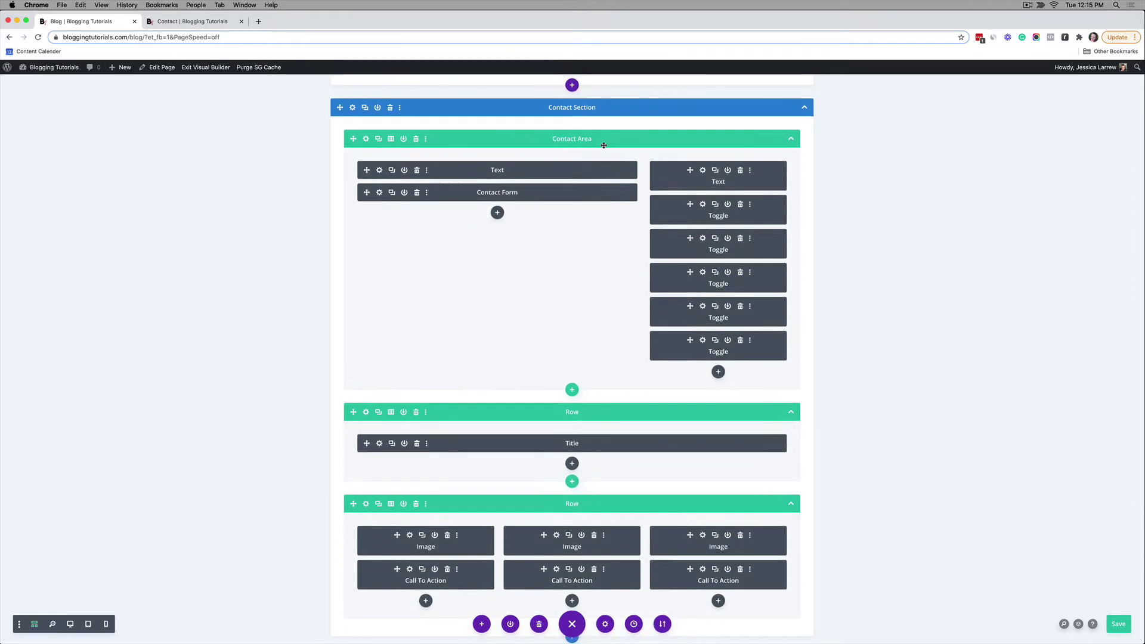
pyautogui.scroll(-2, 604, 146)
pyautogui.scroll(-1, 604, 146)
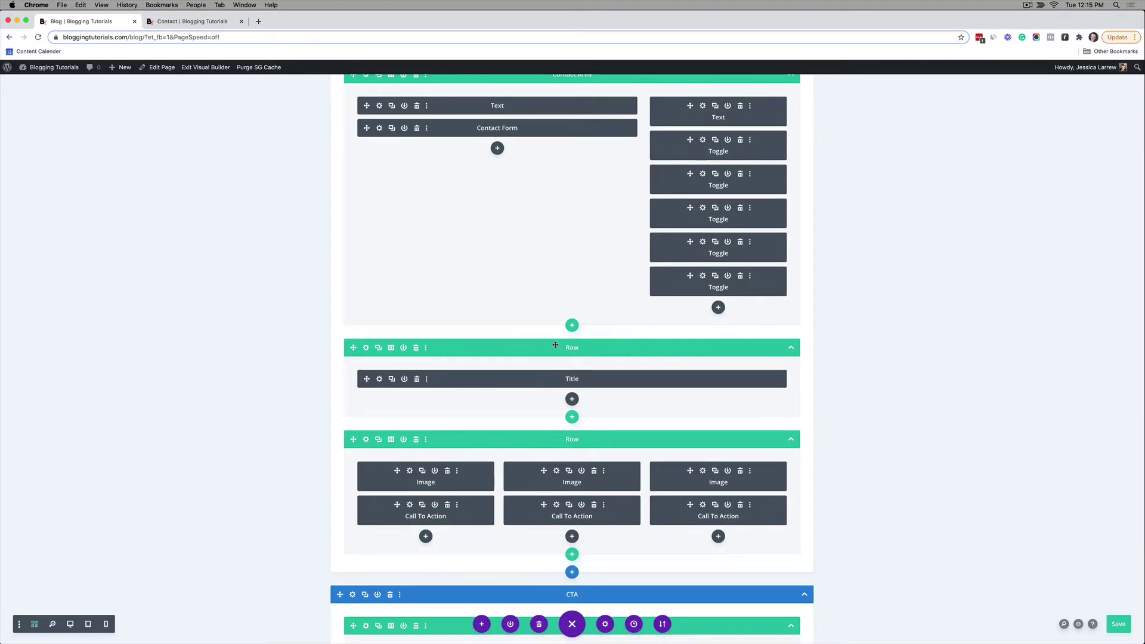
pyautogui.scroll(-5, 555, 345)
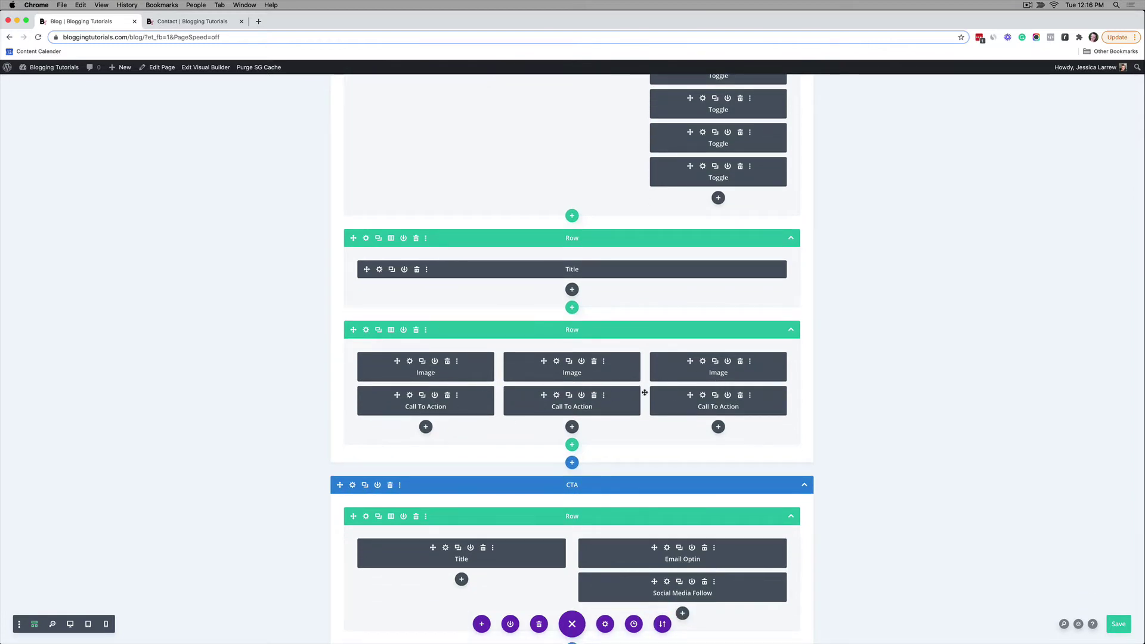
# Delete the Contact Area row from the Contact Section and preview the page in desktop view
pyautogui.scroll(1, 645, 384)
pyautogui.scroll(6, 645, 384)
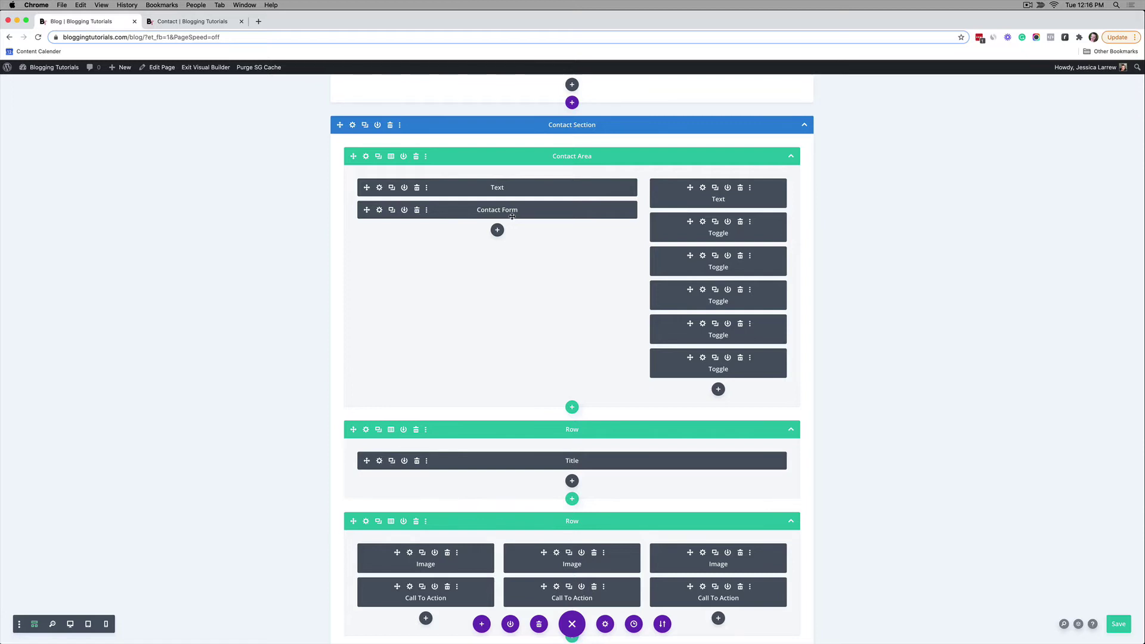
pyautogui.scroll(-3, 605, 229)
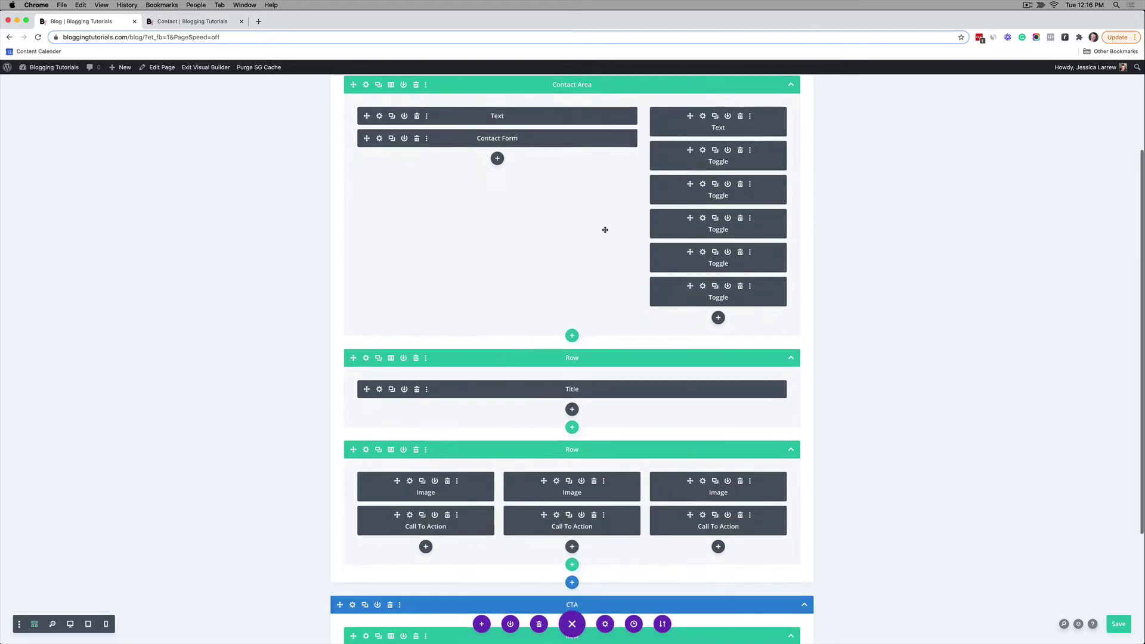
pyautogui.scroll(3, 605, 229)
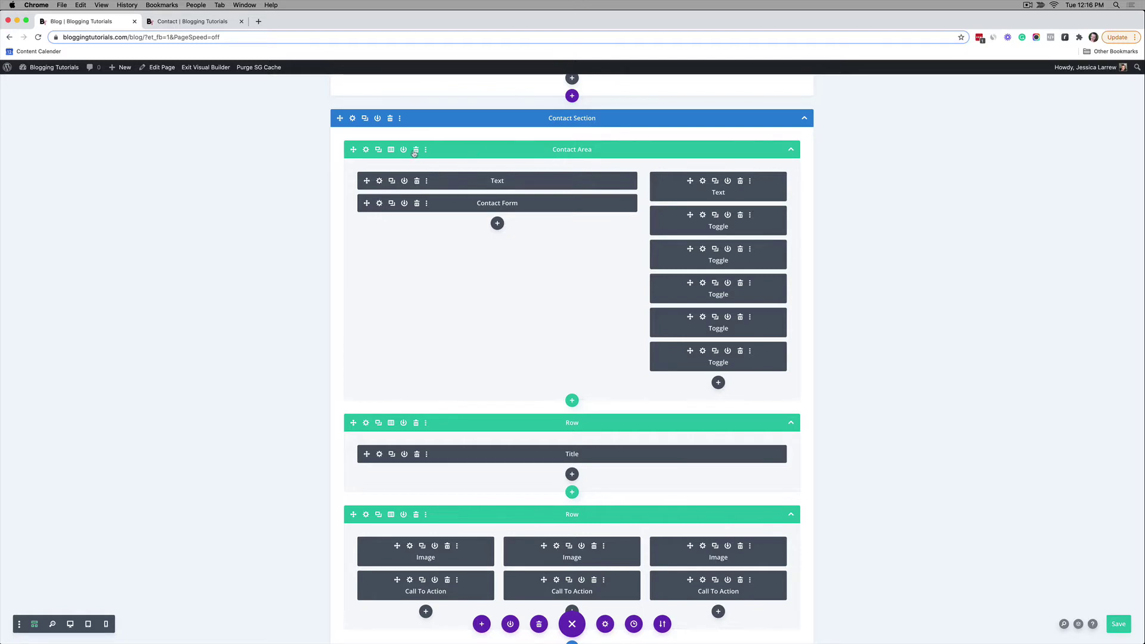
pyautogui.click(417, 150)
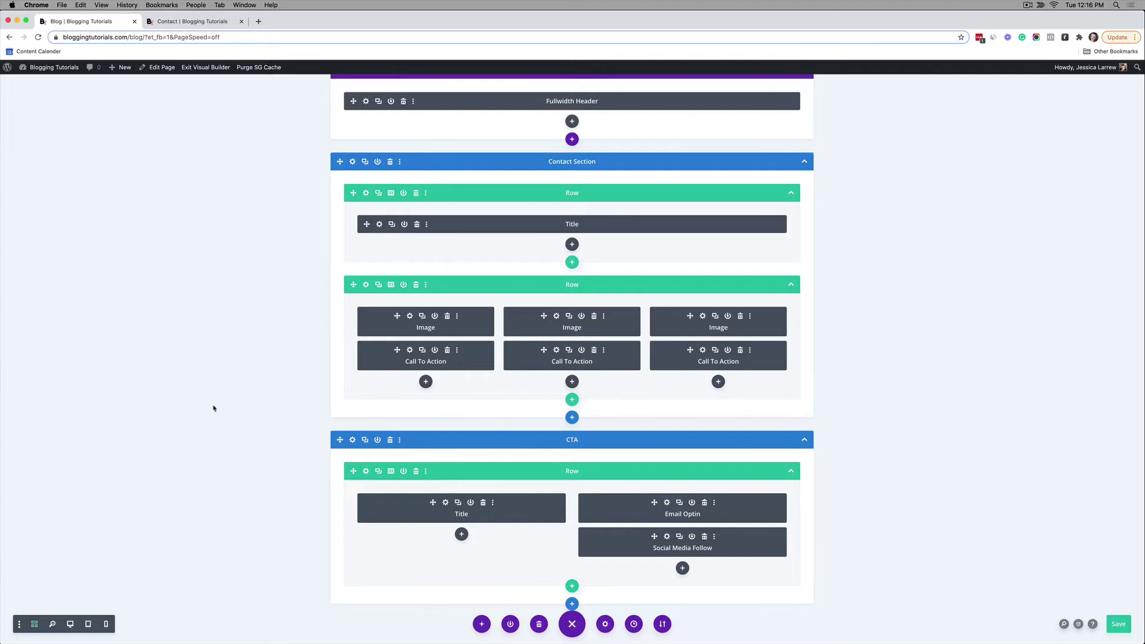
pyautogui.click(70, 626)
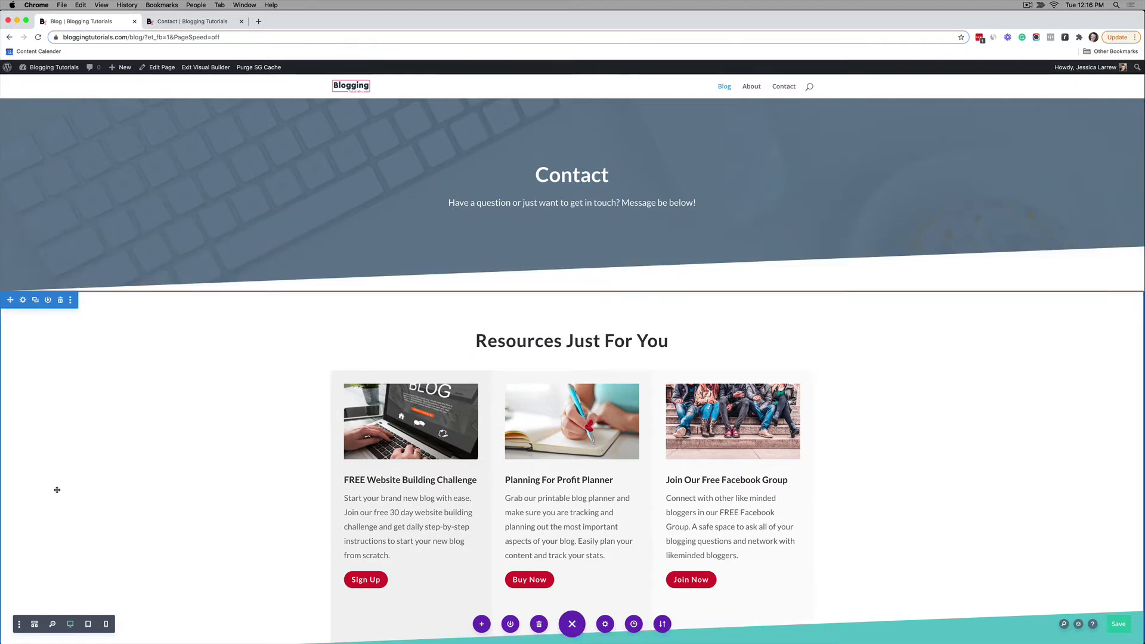
# Return to the wireframe and change the Contact Section's admin label to "Additional Resources Section"
pyautogui.click(34, 625)
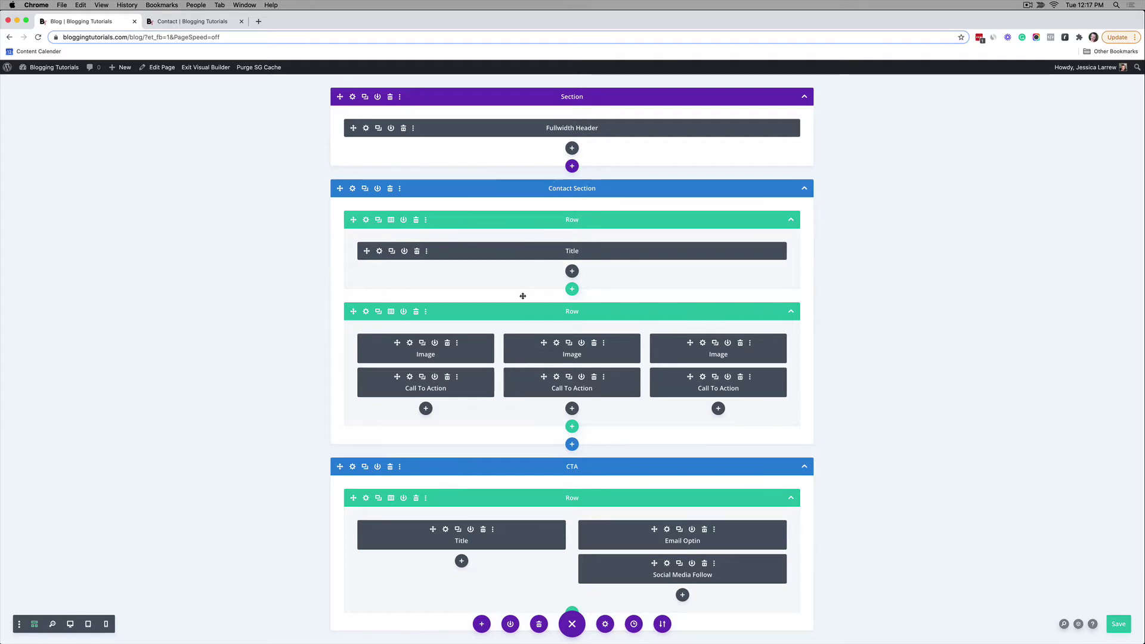
pyautogui.scroll(-1, 558, 310)
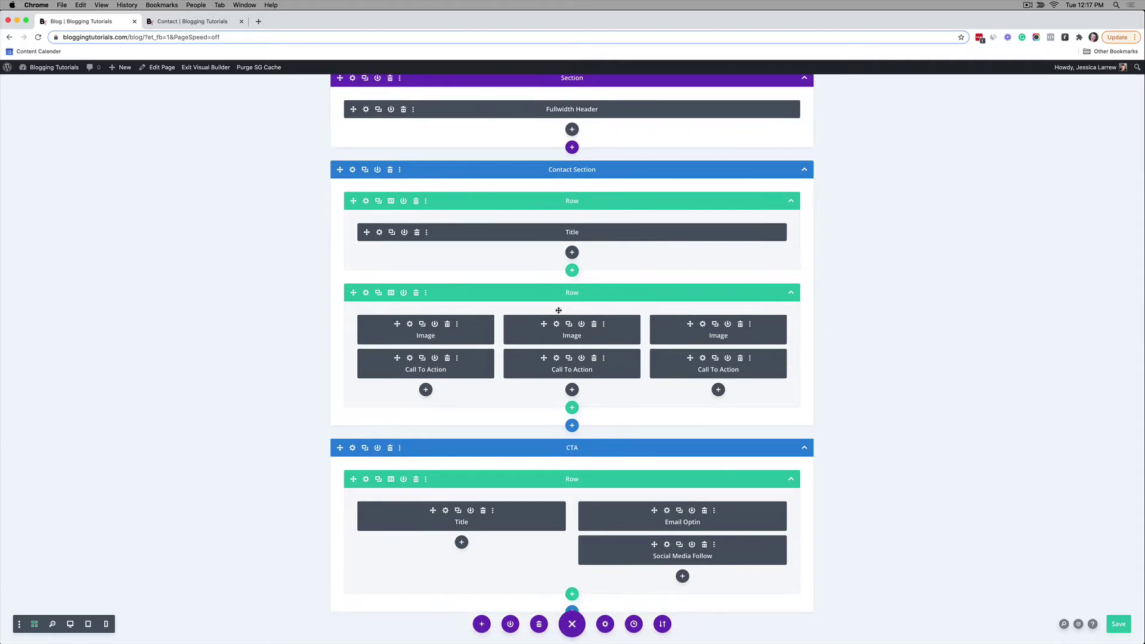
pyautogui.scroll(1, 561, 312)
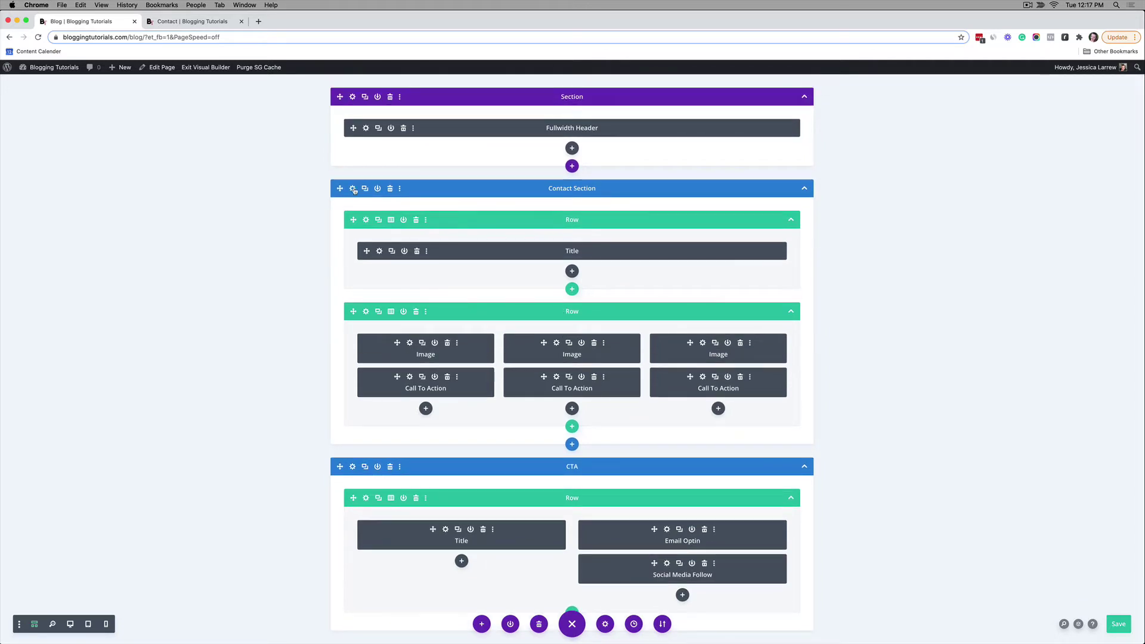
pyautogui.click(353, 189)
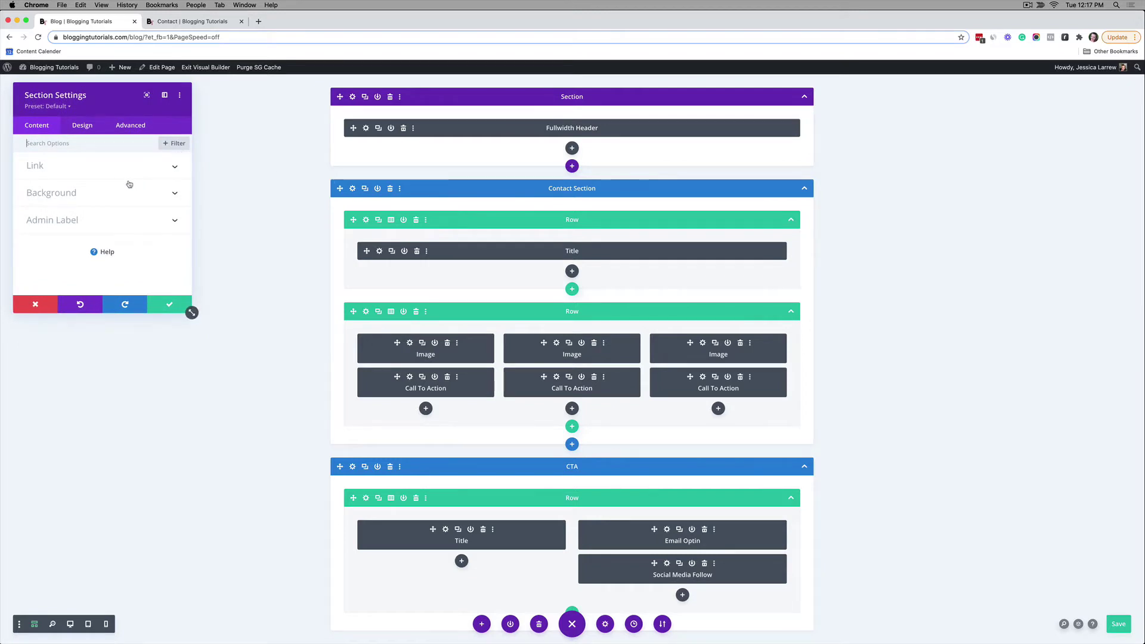
pyautogui.click(71, 224)
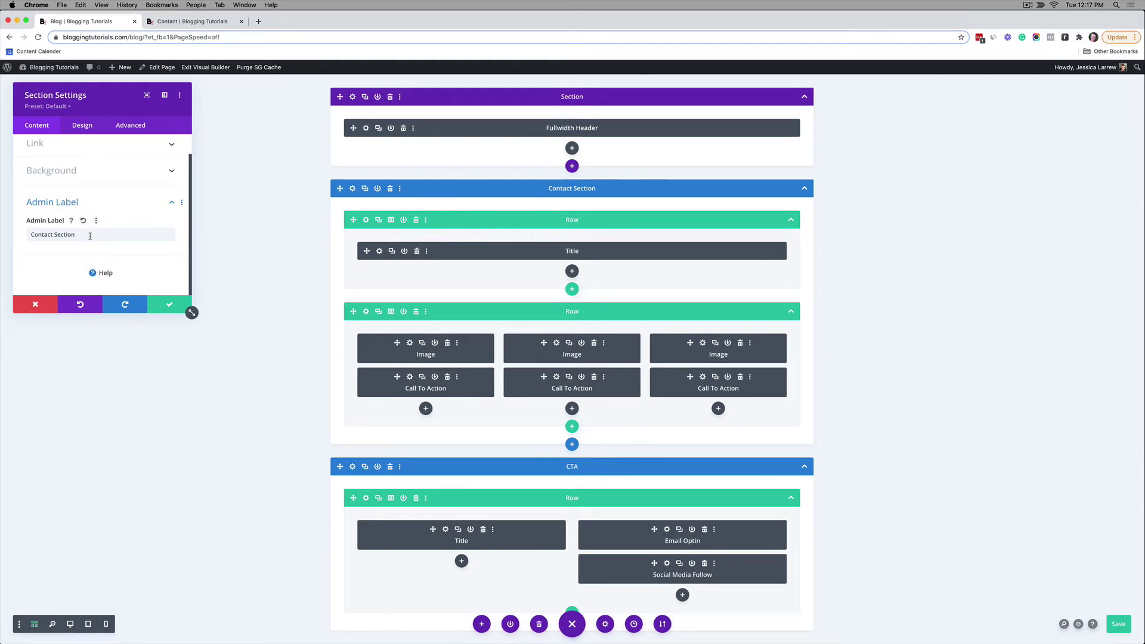
pyautogui.click(90, 236)
pyautogui.moveTo(90, 236); pyautogui.dragTo(9, 238)
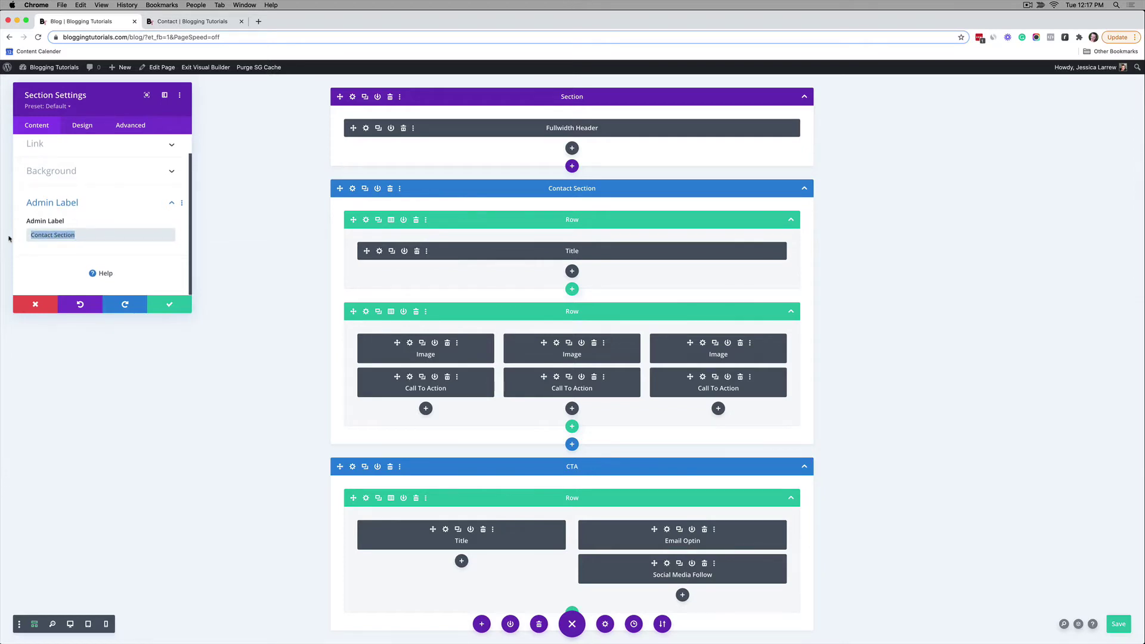
pyautogui.write('Additional Resources Section')
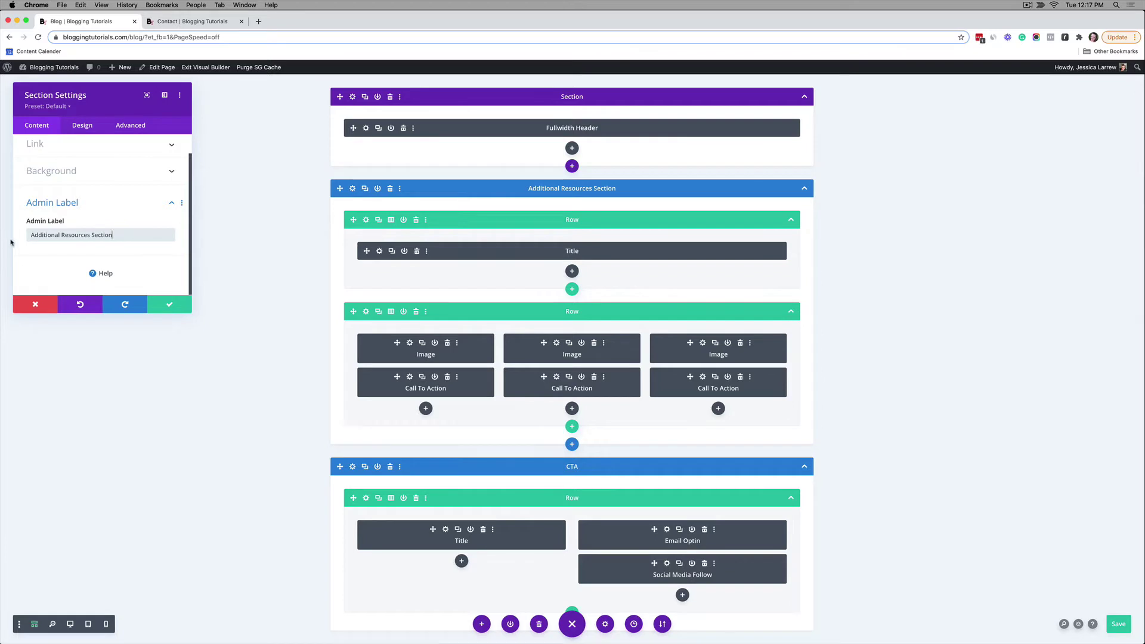
pyautogui.click(154, 306)
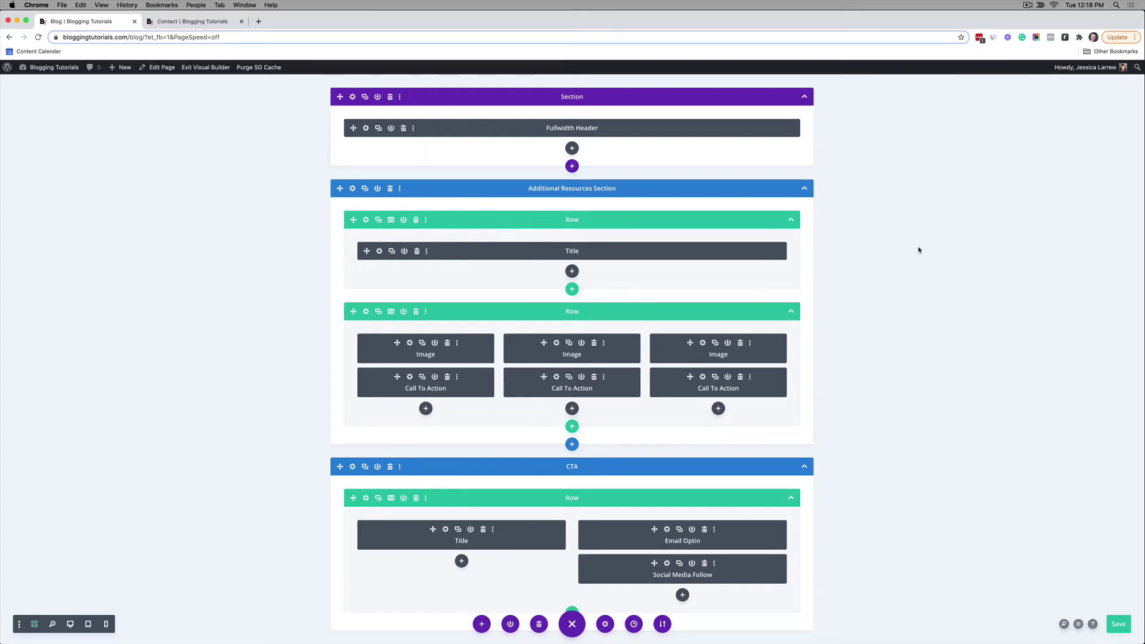
# Duplicate the Additional Resources Section, including its title row and three-column row
pyautogui.scroll(-1, 588, 183)
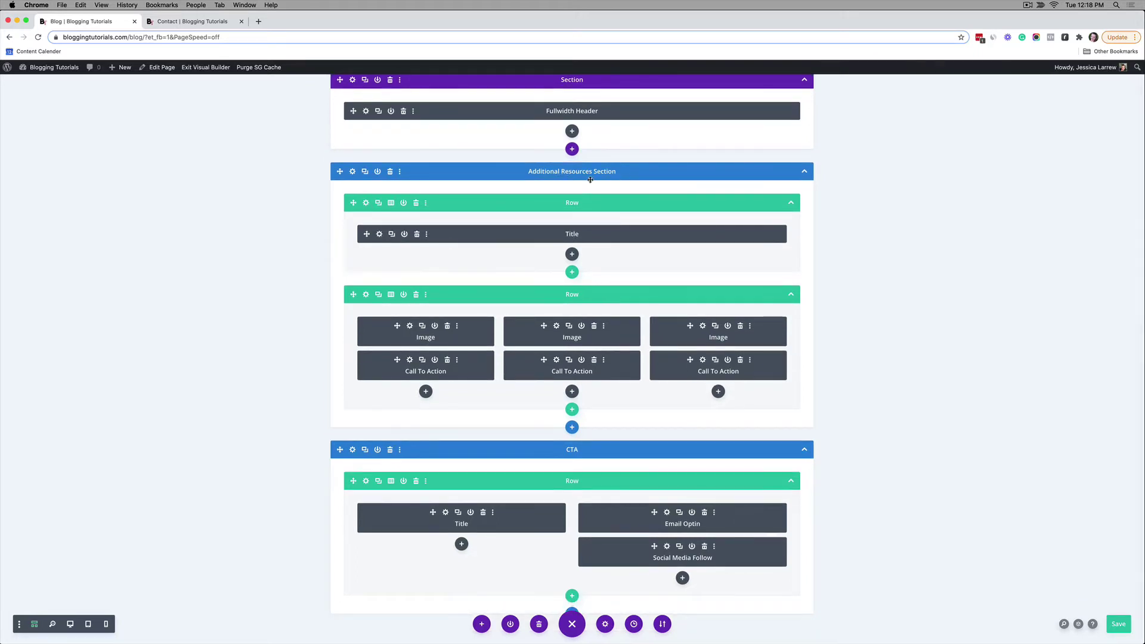
pyautogui.scroll(1, 589, 181)
pyautogui.click(365, 189)
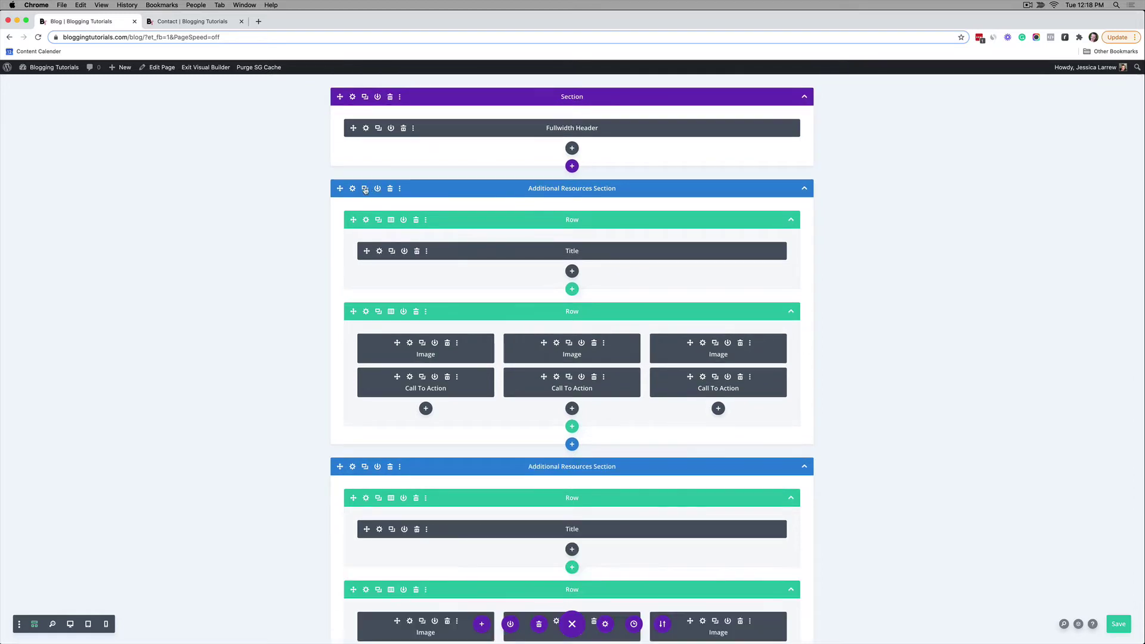
pyautogui.scroll(-5, 417, 299)
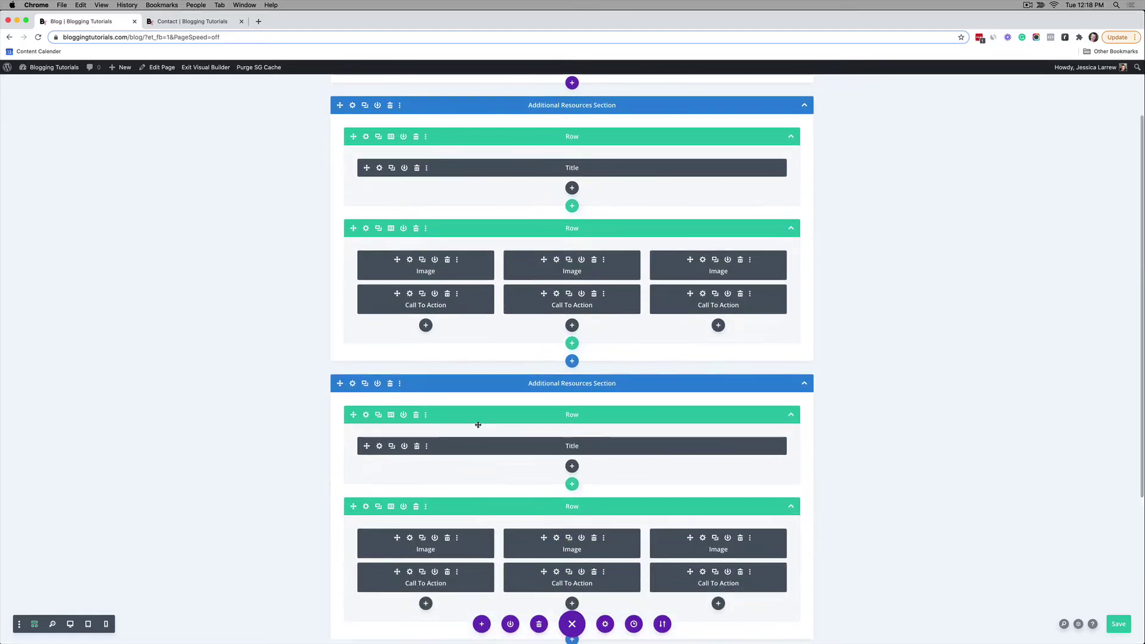
pyautogui.scroll(5, 477, 424)
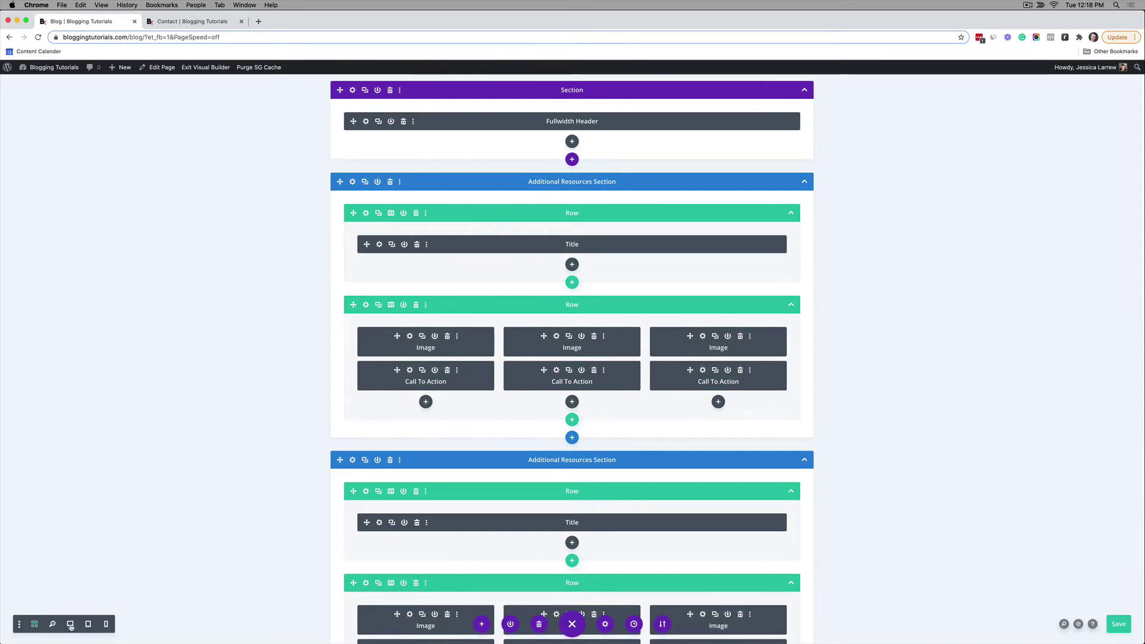
# Preview the page in desktop view and examine the original and duplicated resources sections between the header and email sign-up
pyautogui.click(70, 625)
pyautogui.scroll(-5, 273, 497)
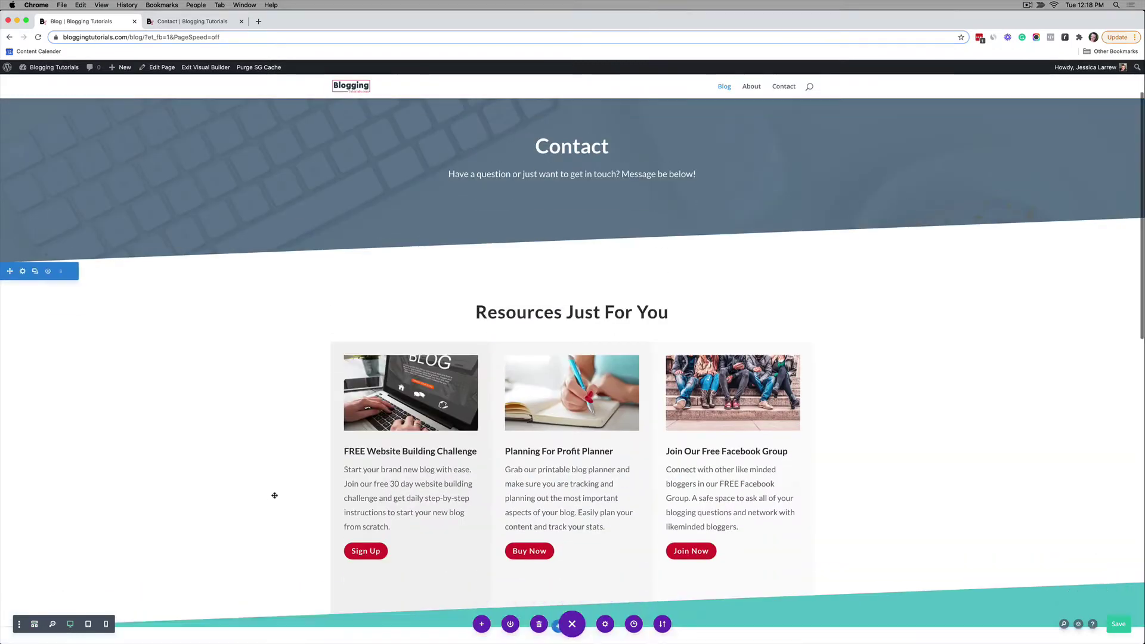
pyautogui.scroll(2, 428, 416)
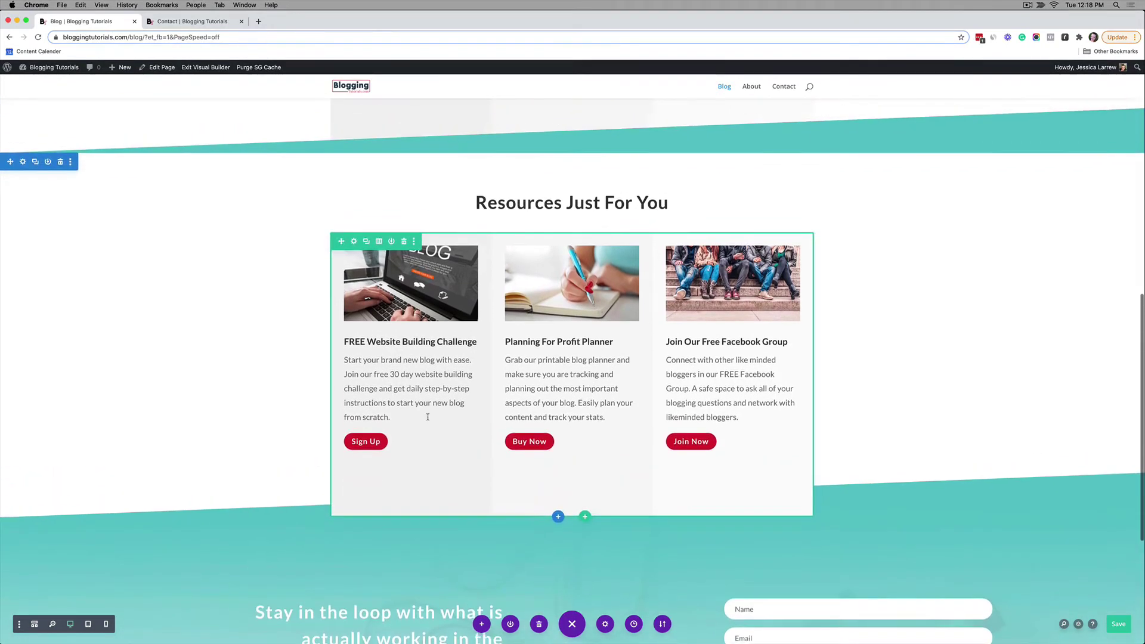
pyautogui.scroll(-3, 427, 417)
pyautogui.scroll(5, 428, 416)
pyautogui.scroll(3, 428, 416)
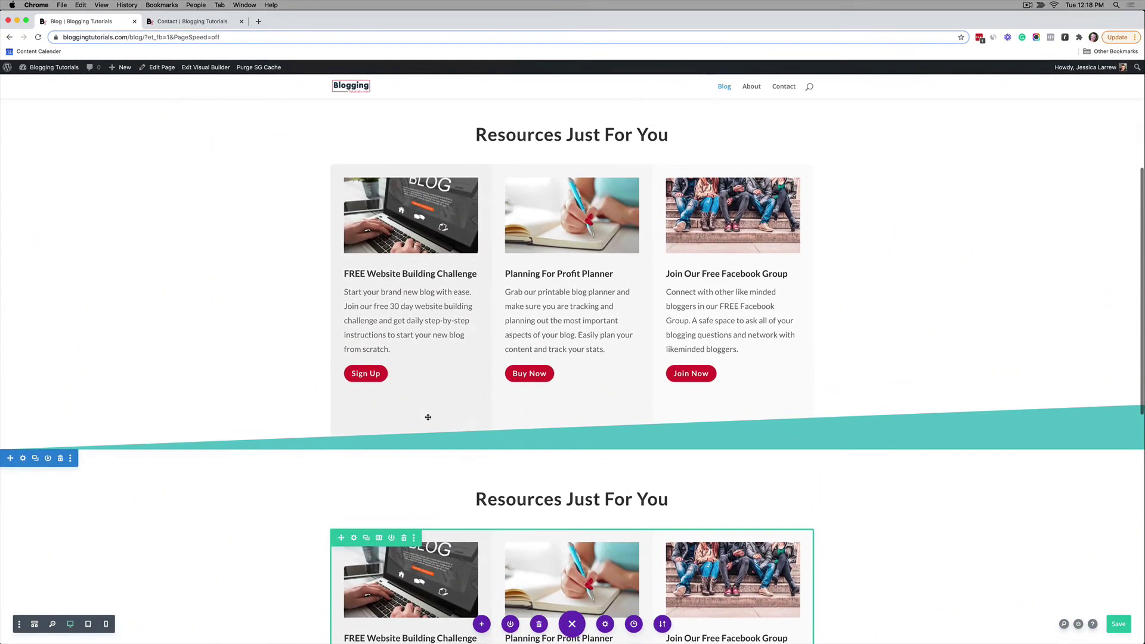
pyautogui.scroll(3, 458, 440)
pyautogui.scroll(-2, 458, 440)
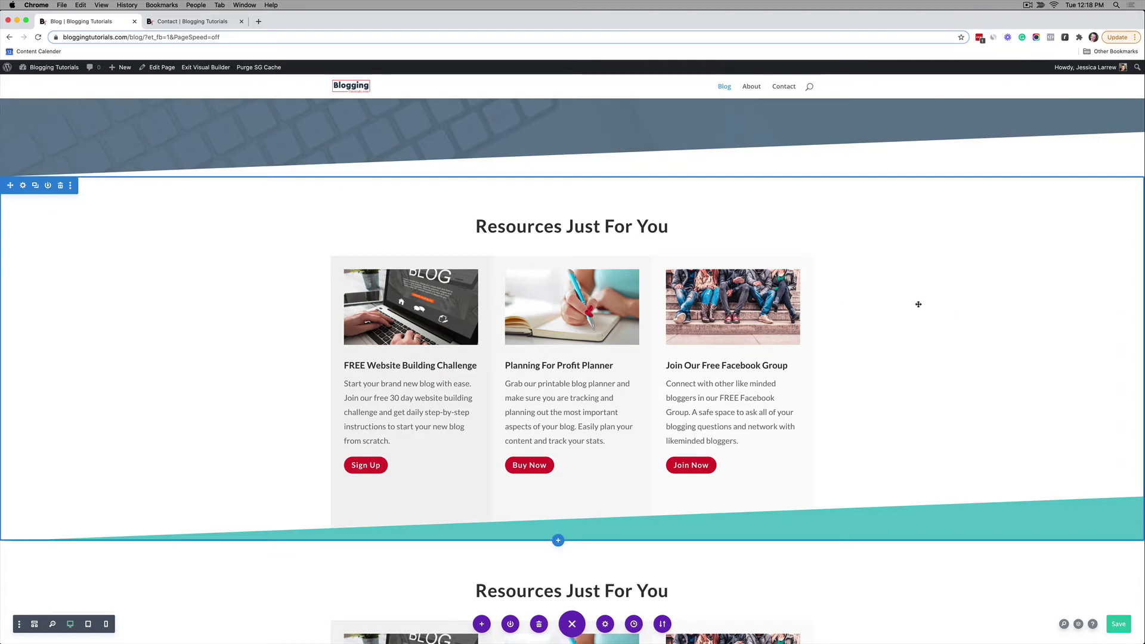
pyautogui.scroll(-1, 690, 371)
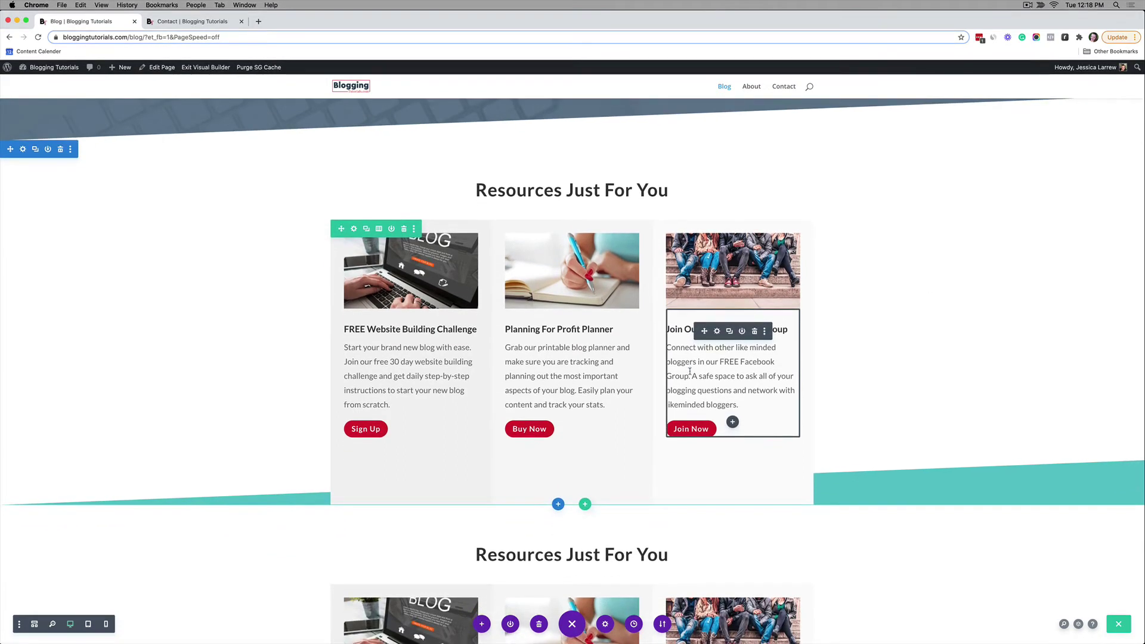
# In the wireframe, delete the three-column row and the title row from the first Additional Resources Section
pyautogui.click(34, 625)
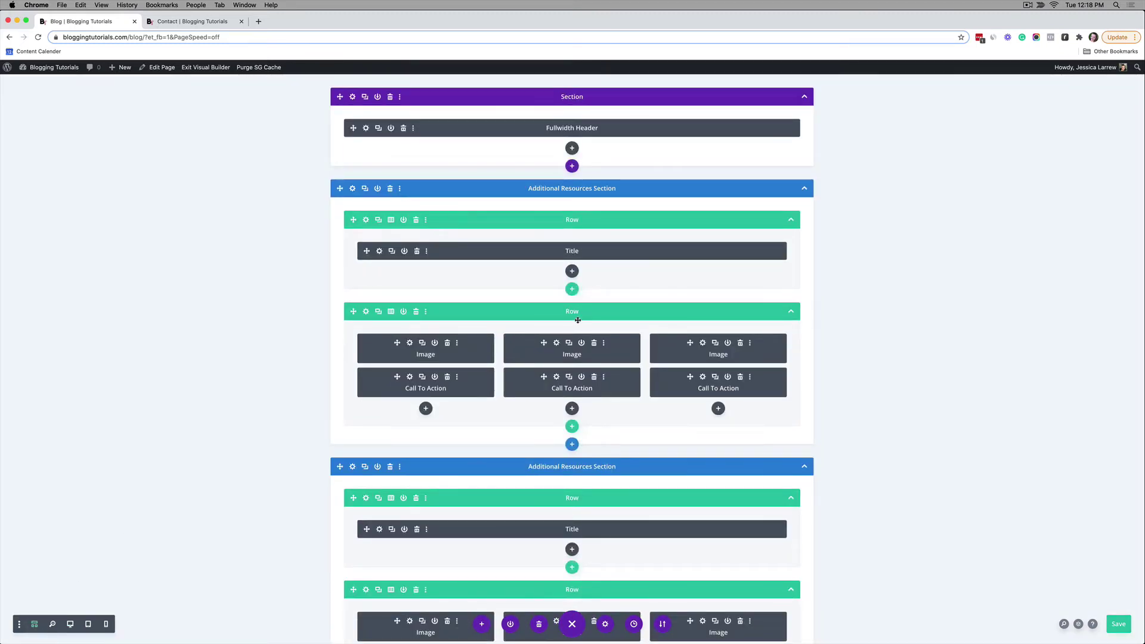
pyautogui.scroll(-3, 583, 244)
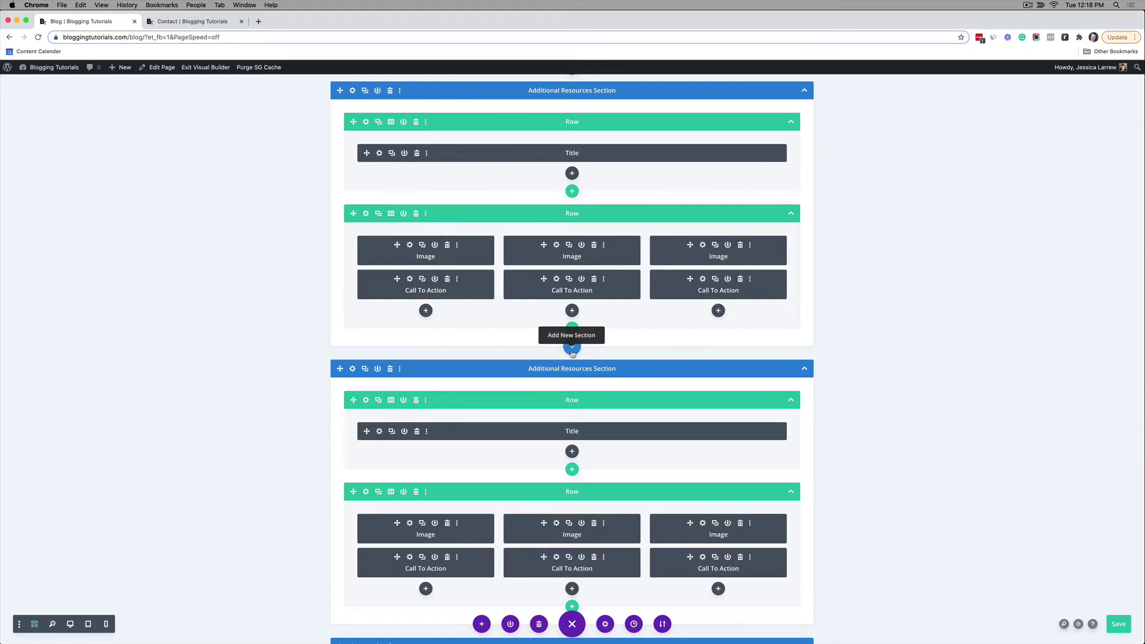
pyautogui.scroll(2, 547, 210)
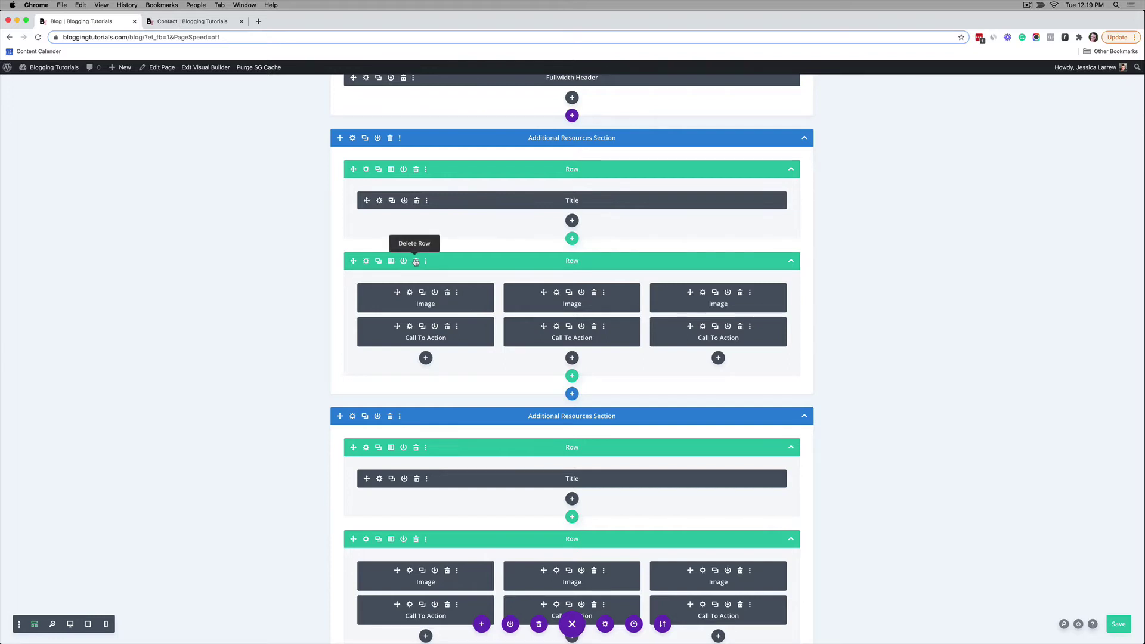
pyautogui.click(415, 262)
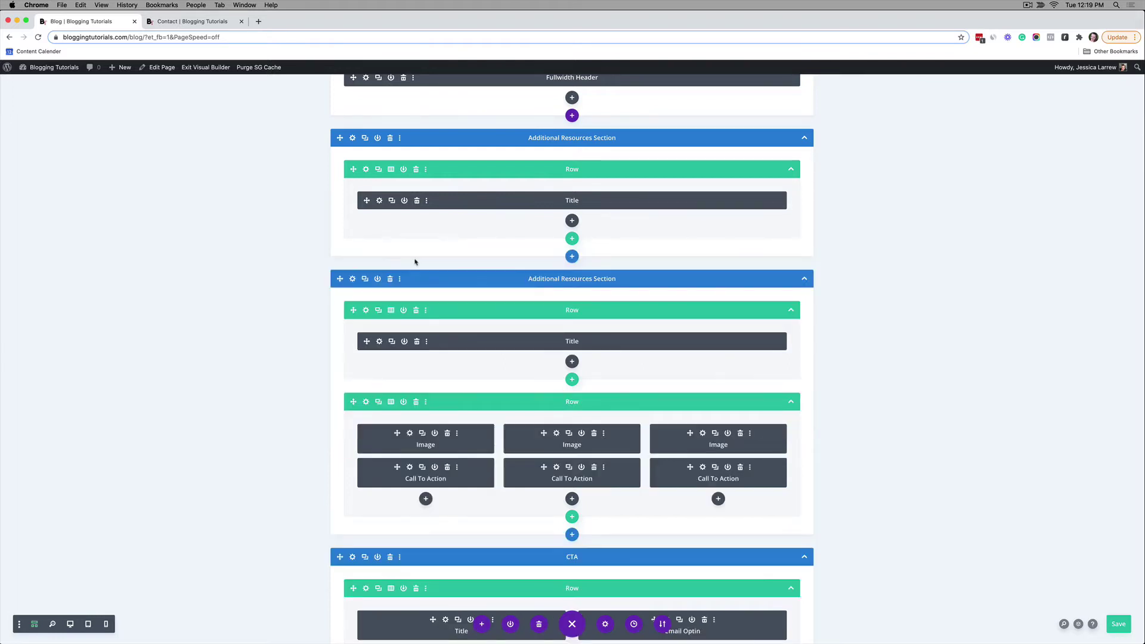
pyautogui.scroll(1, 453, 236)
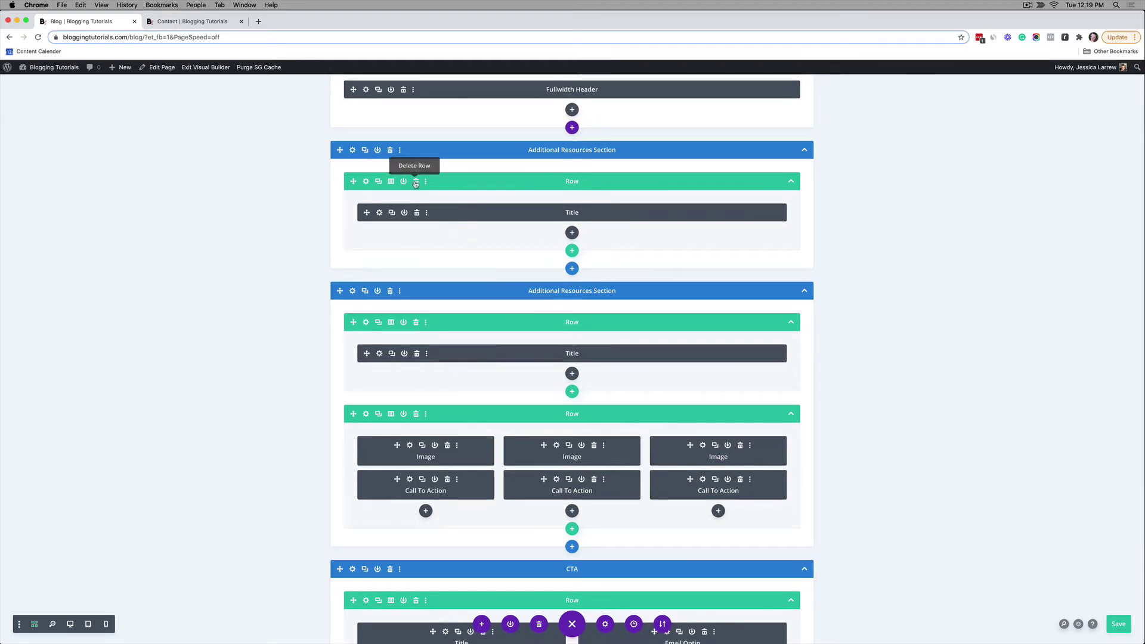
pyautogui.click(416, 182)
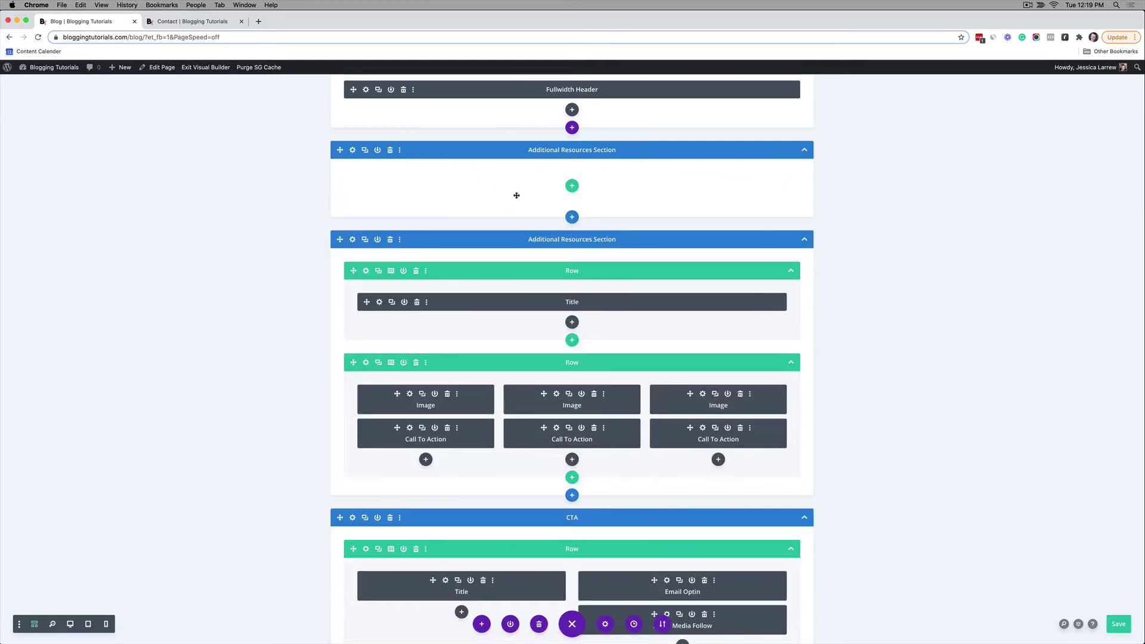
# Insert a single-column row with a Blog module into the emptied first Additional Resources Section
pyautogui.scroll(1, 517, 195)
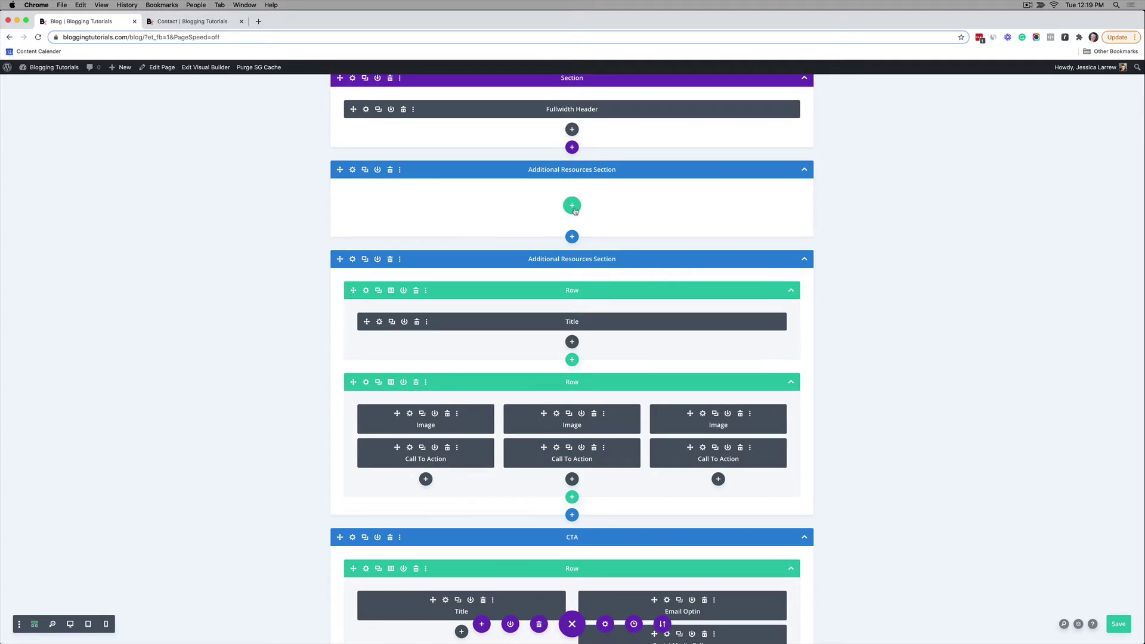
pyautogui.click(572, 206)
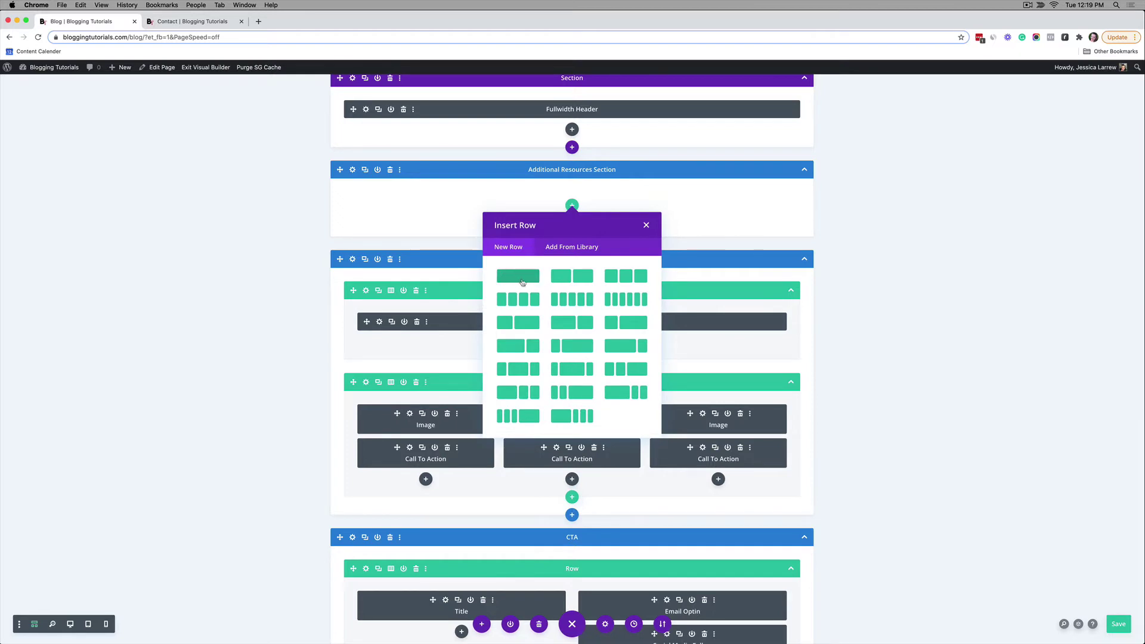
pyautogui.click(528, 282)
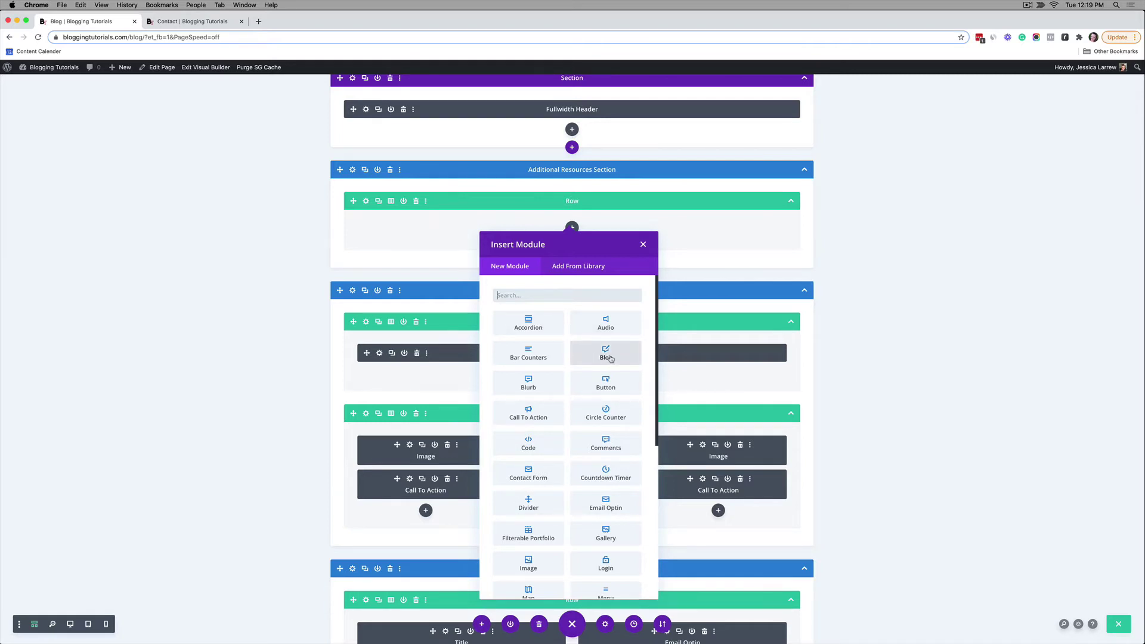
pyautogui.click(606, 354)
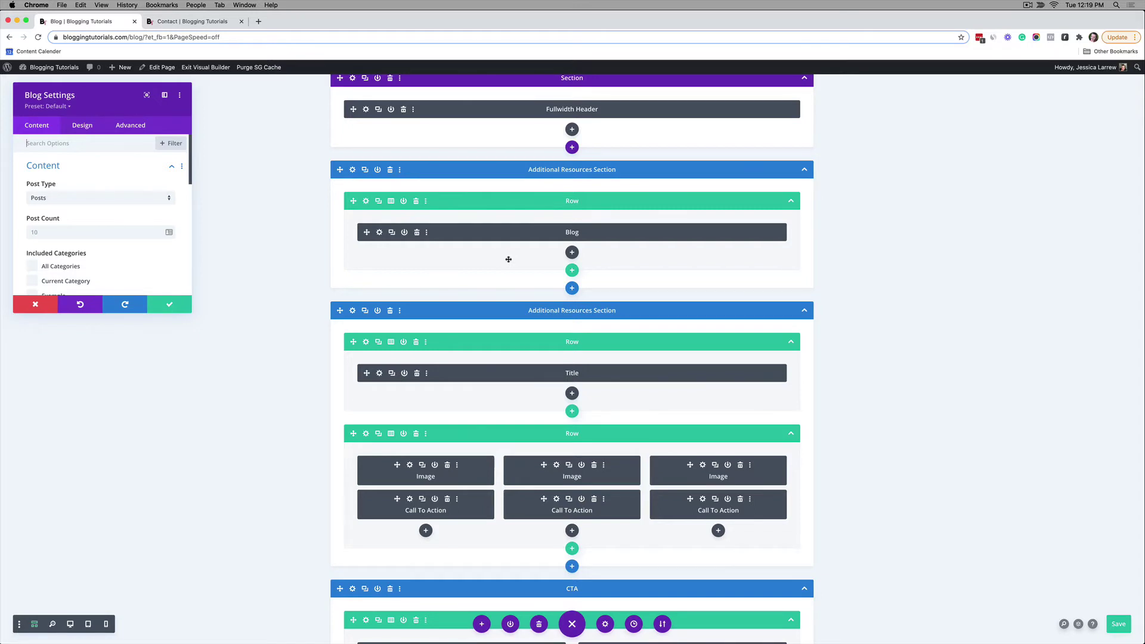
pyautogui.scroll(-5, 507, 263)
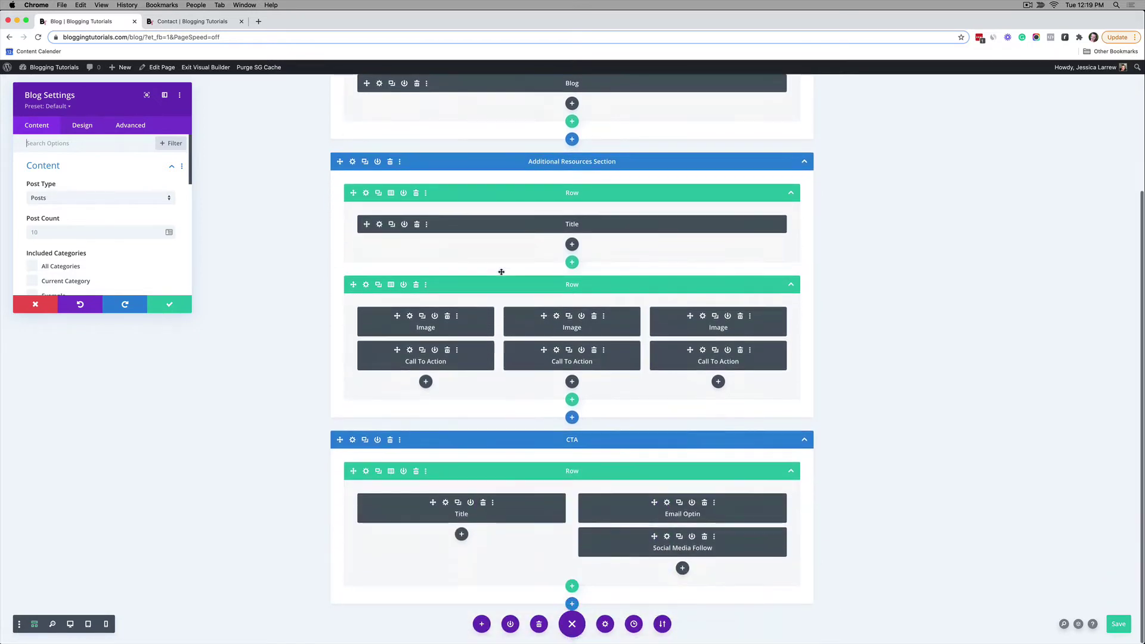
pyautogui.scroll(6, 502, 271)
pyautogui.scroll(-5, 501, 273)
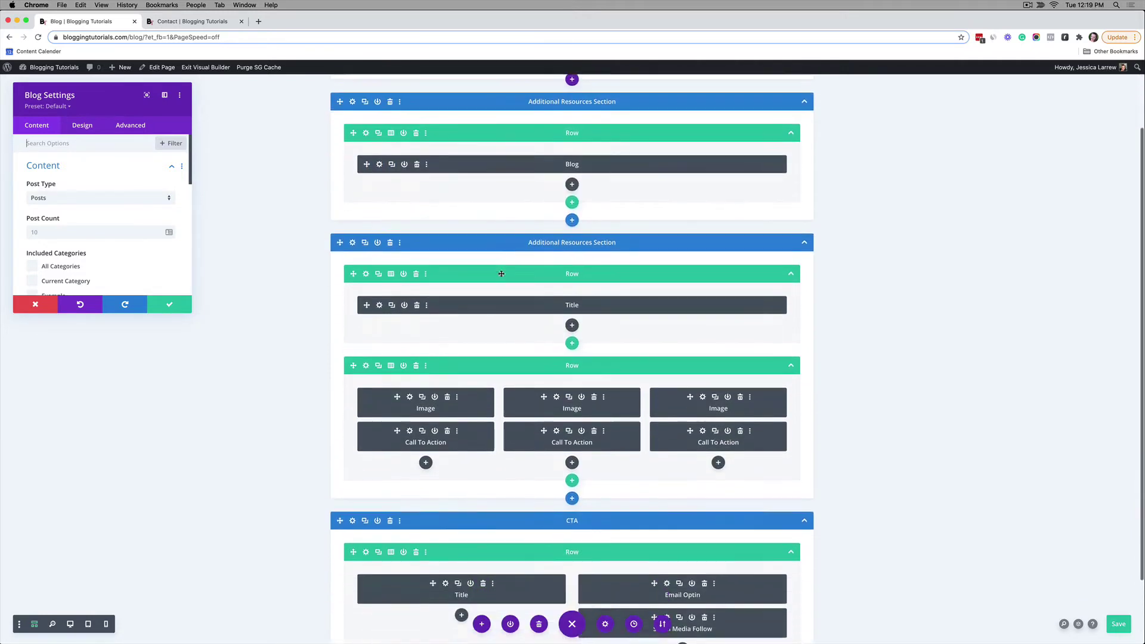
pyautogui.scroll(3, 501, 273)
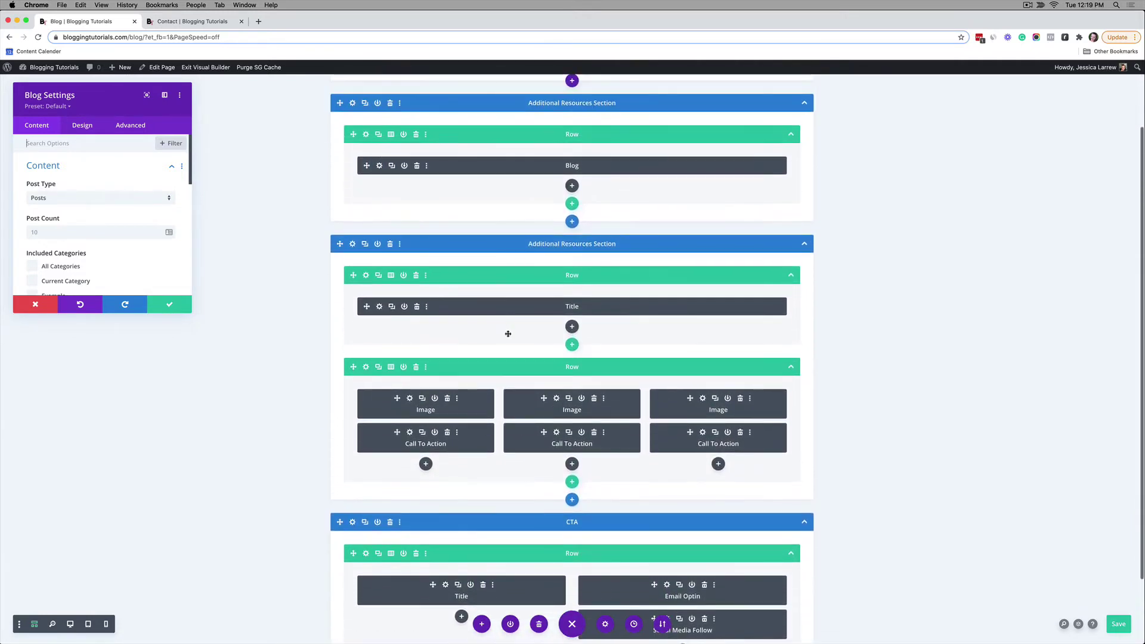
# Save the new Blog module's settings and switch from the wireframe to desktop view
pyautogui.scroll(3, 486, 345)
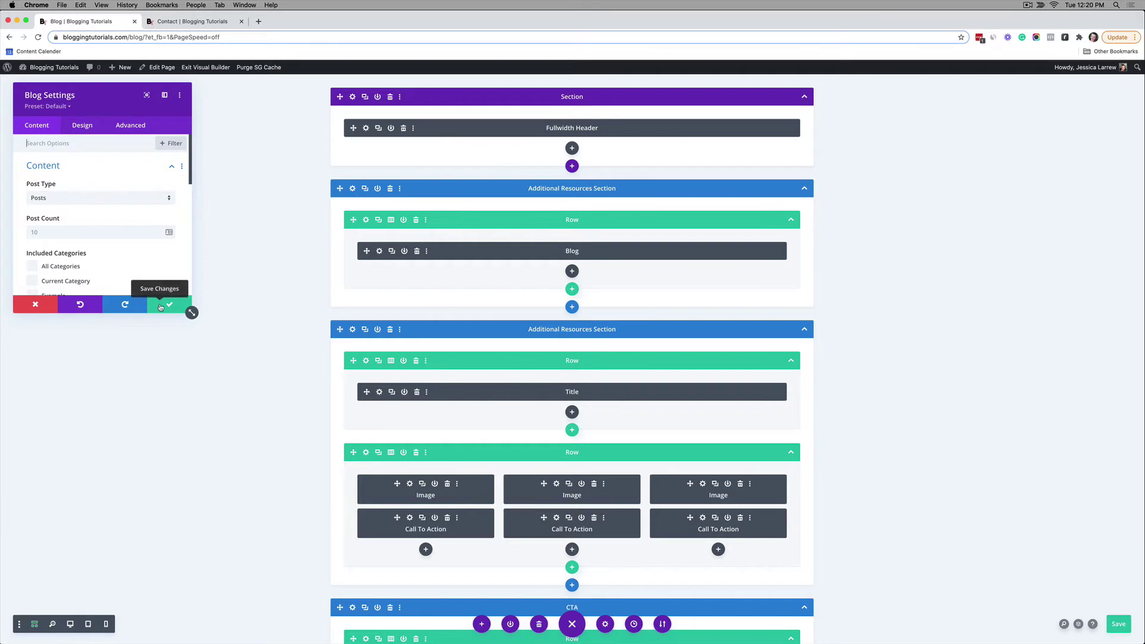
pyautogui.click(160, 306)
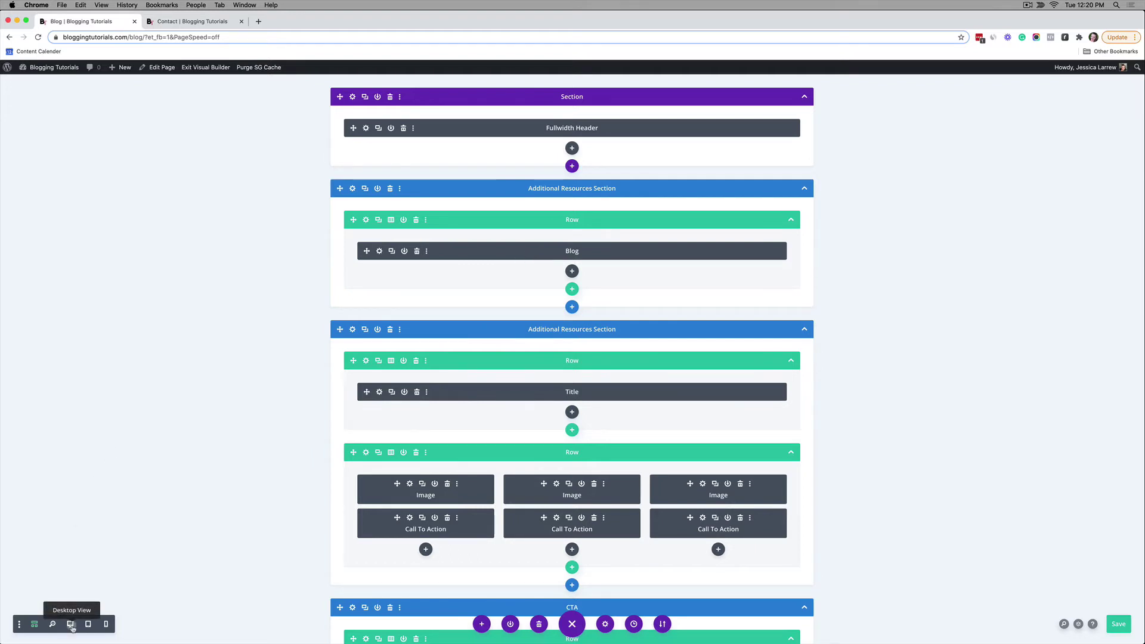
pyautogui.click(70, 625)
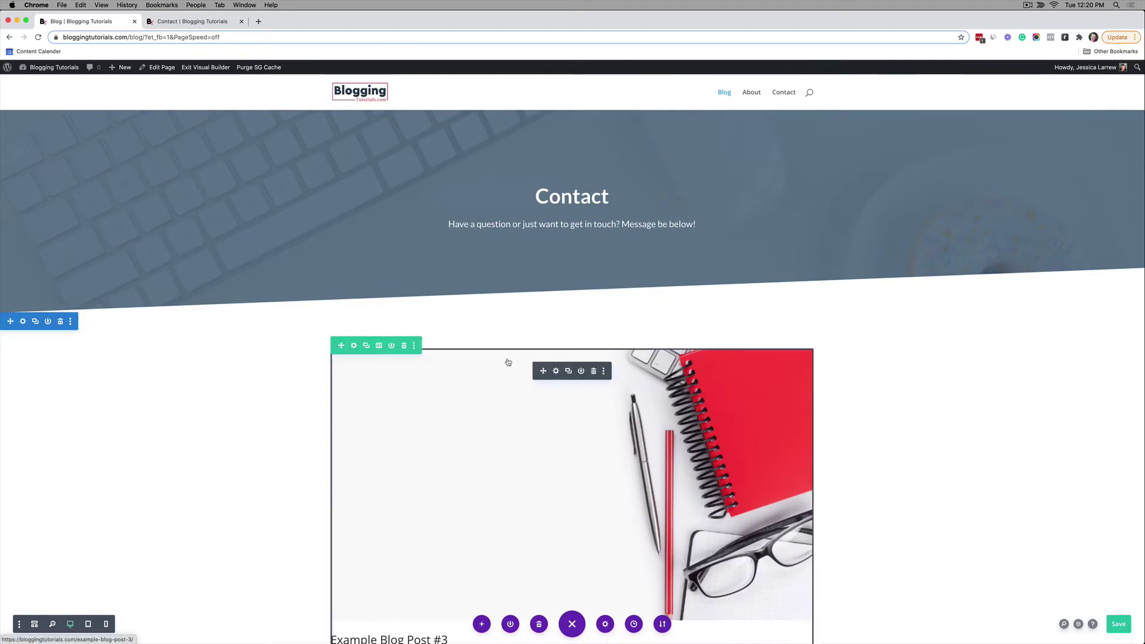
# Examine the Blog module's post list and compare it with the blog cards on the example page, closing that page when finished
pyautogui.scroll(-10, 508, 362)
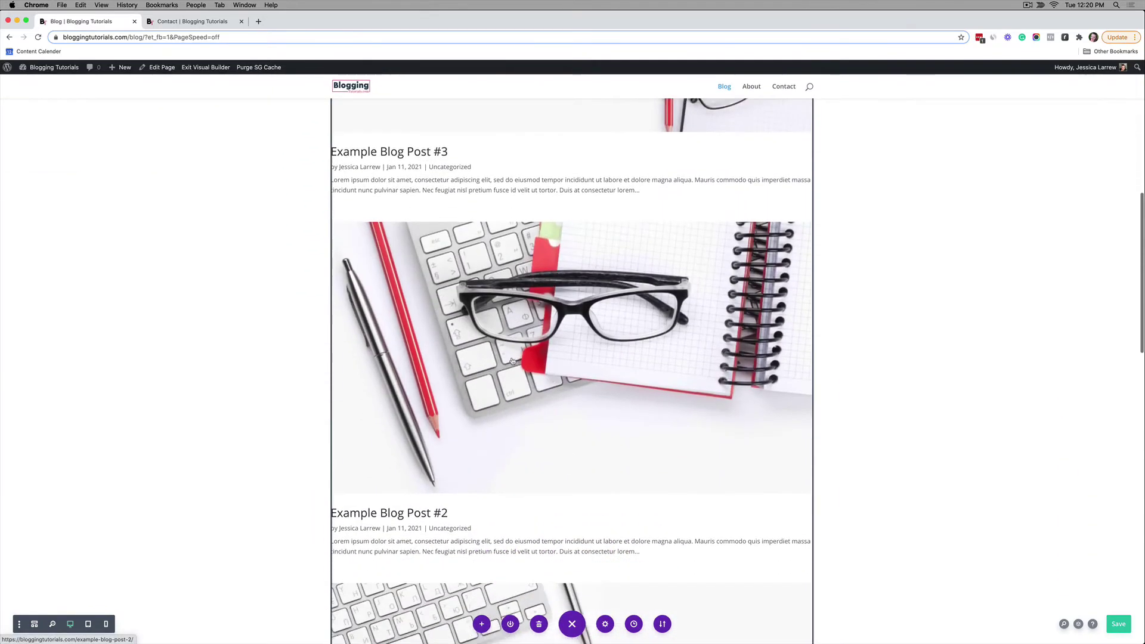
pyautogui.scroll(-12, 511, 361)
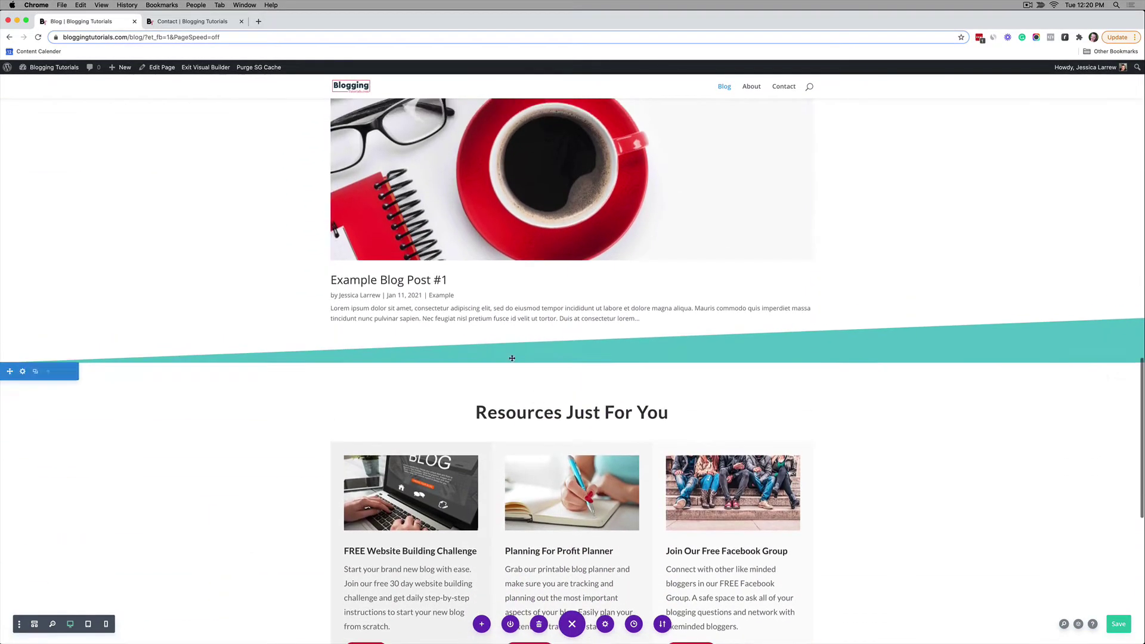
pyautogui.scroll(20, 511, 357)
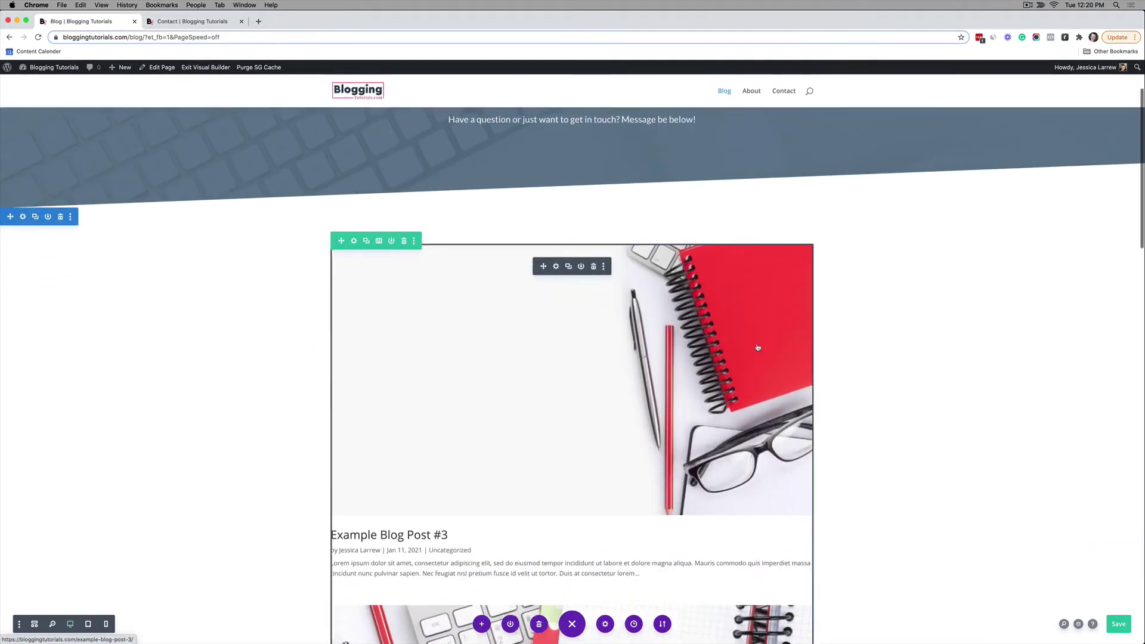
pyautogui.scroll(-1, 757, 347)
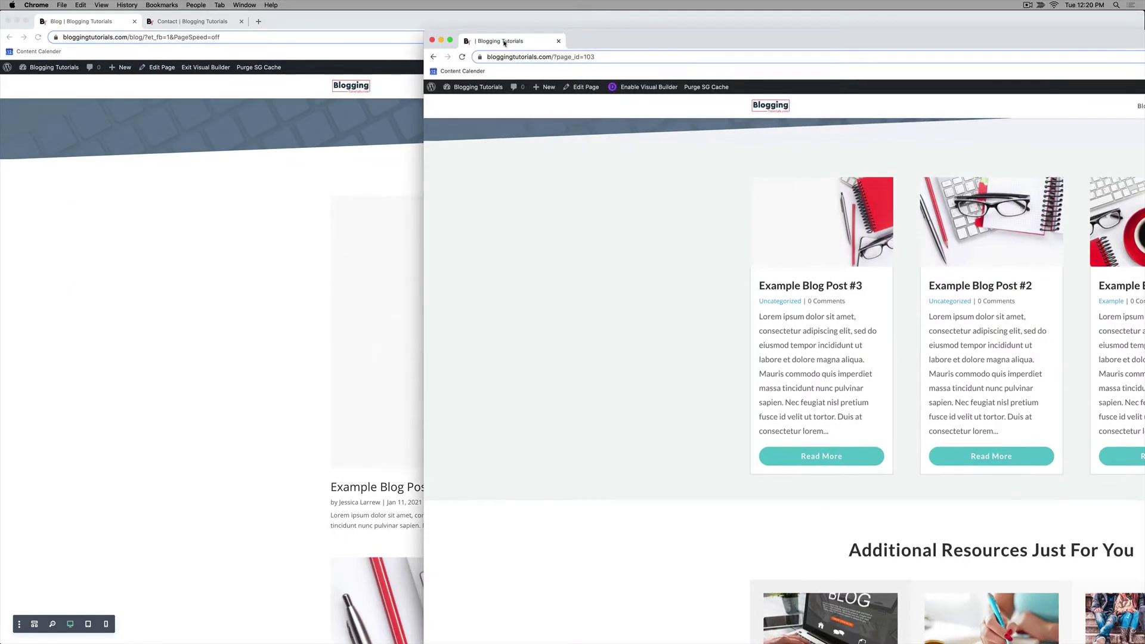
pyautogui.moveTo(495, 41); pyautogui.dragTo(315, 35)
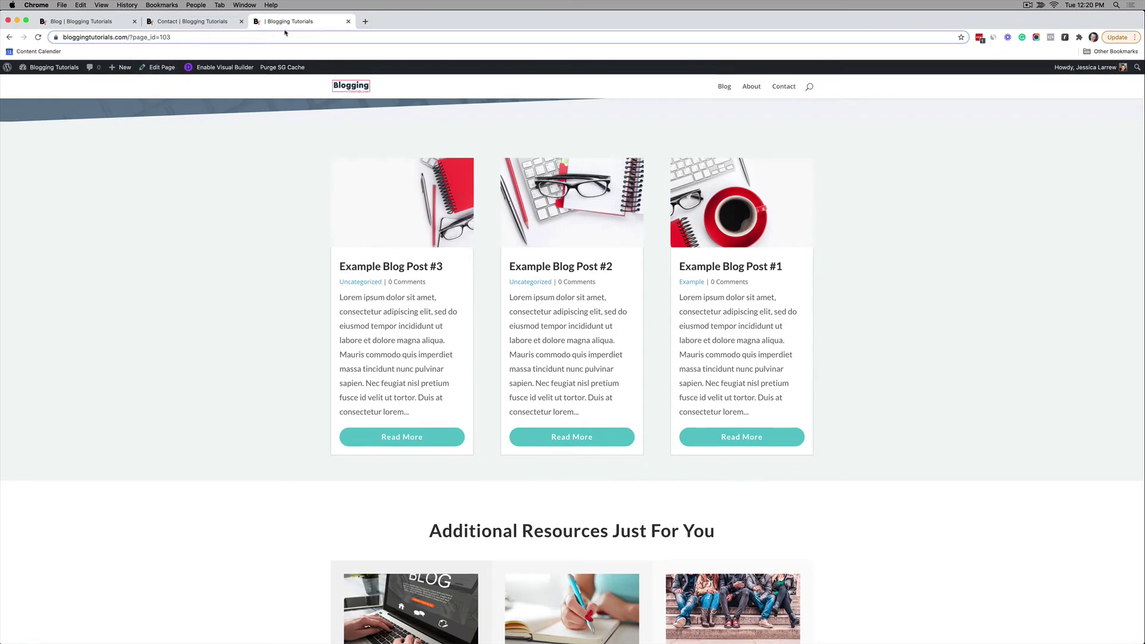
pyautogui.click(100, 23)
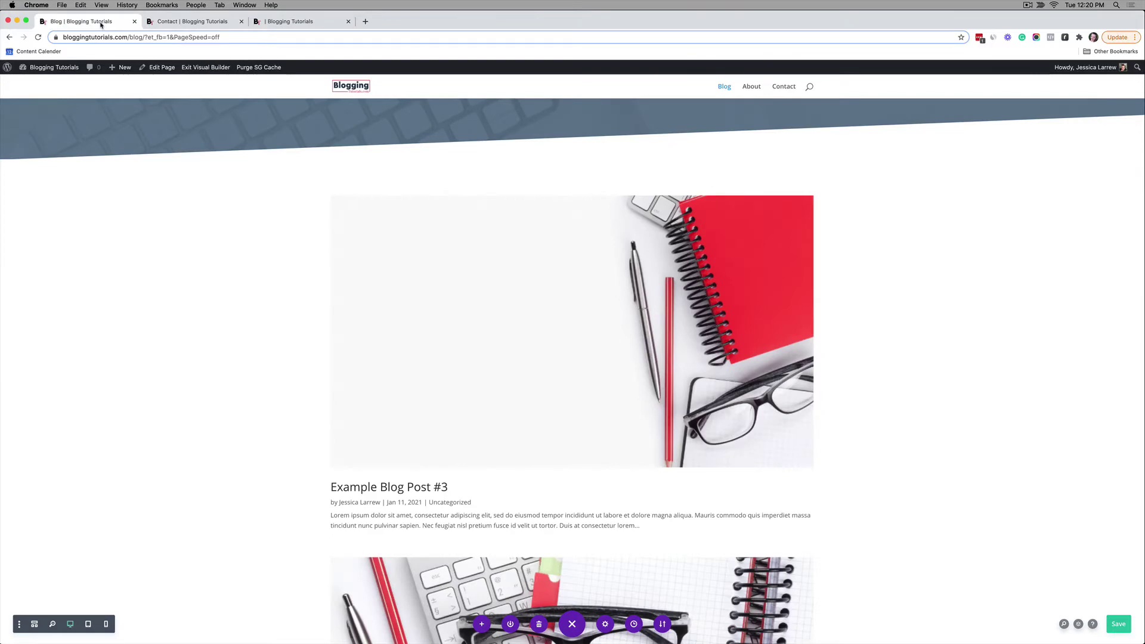
pyautogui.click(290, 23)
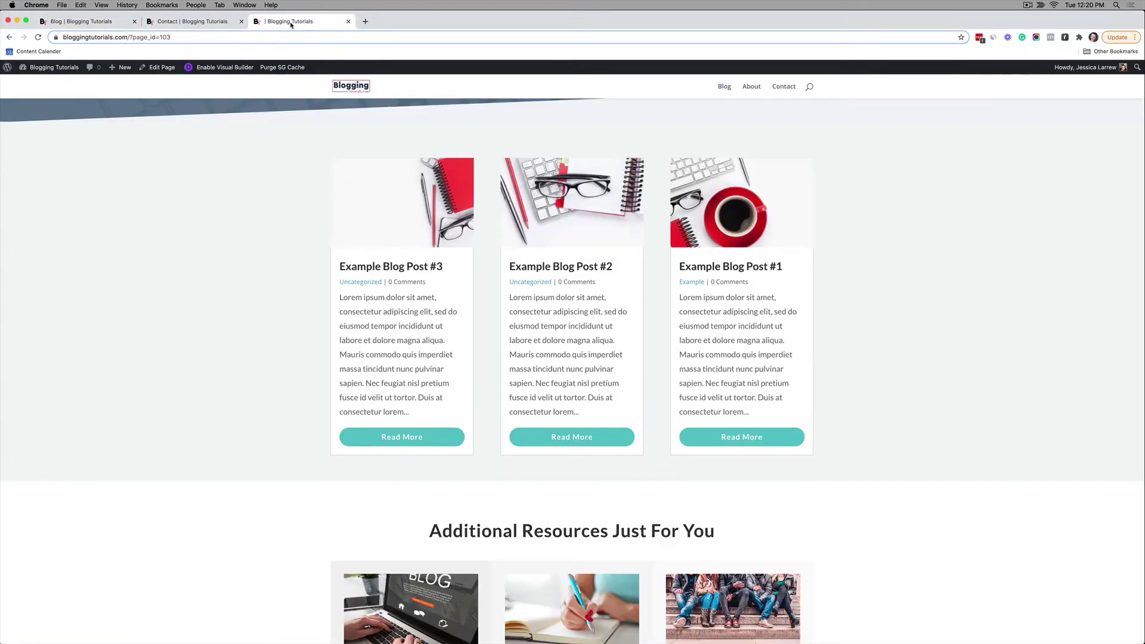
pyautogui.press('super+w')
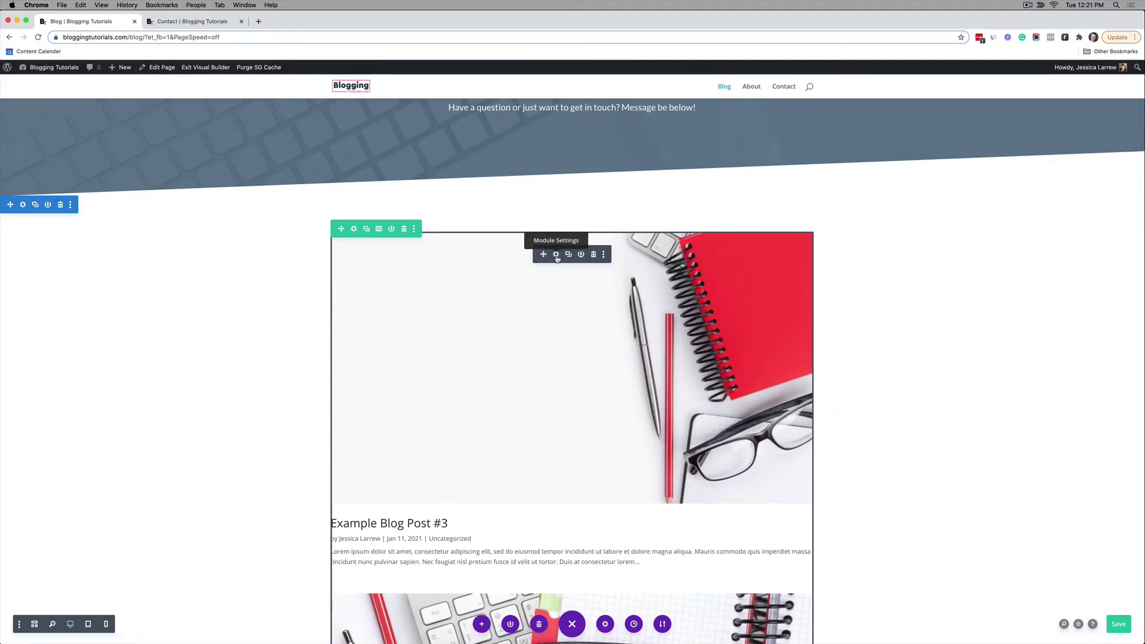
# Set the Blog module's post count to 21
pyautogui.click(557, 256)
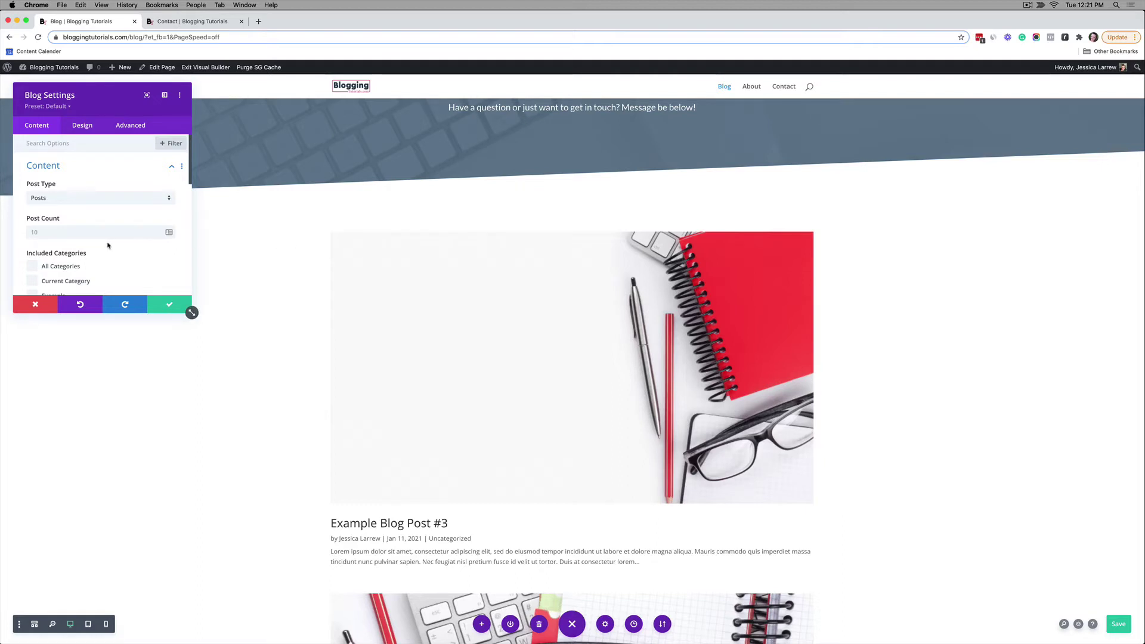
pyautogui.scroll(-2, 99, 250)
pyautogui.scroll(2, 93, 251)
pyautogui.press('super+s')
pyautogui.click(27, 233)
pyautogui.write('21')
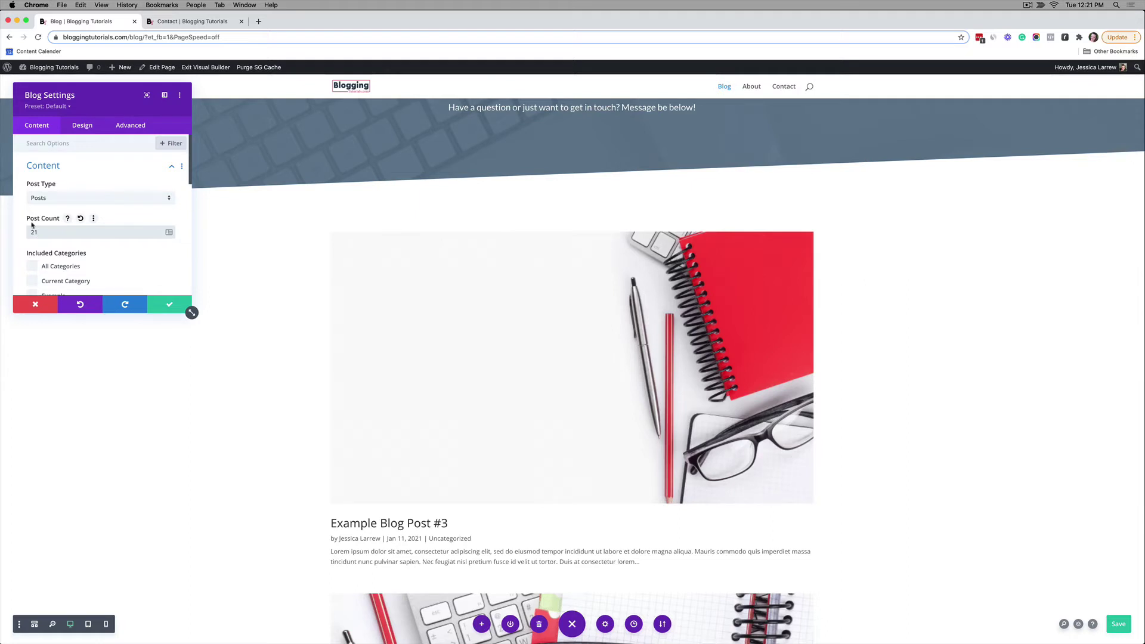
# Include all categories in the Blog module and review its remaining content options, such as content length and post excerpts
pyautogui.scroll(-3, 43, 224)
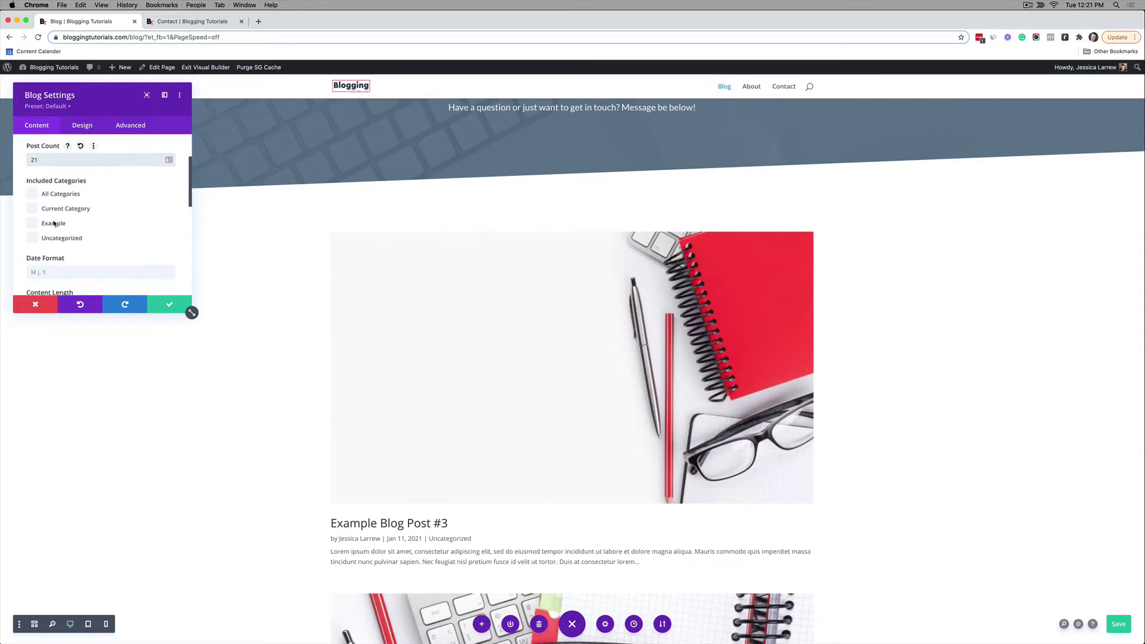
pyautogui.click(55, 189)
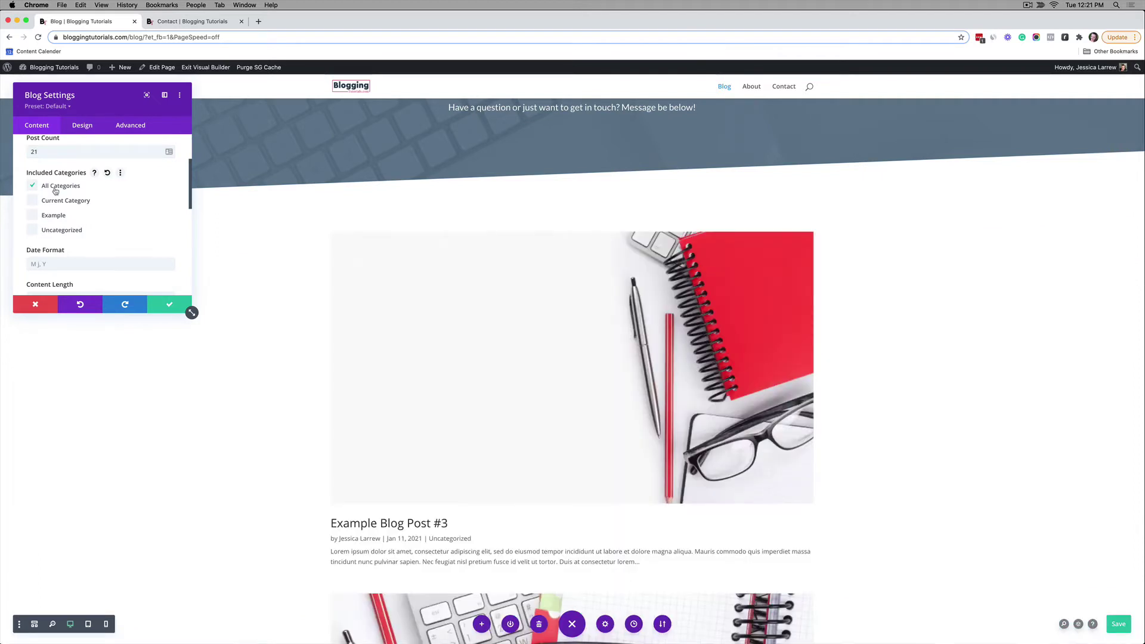
pyautogui.scroll(-4, 57, 191)
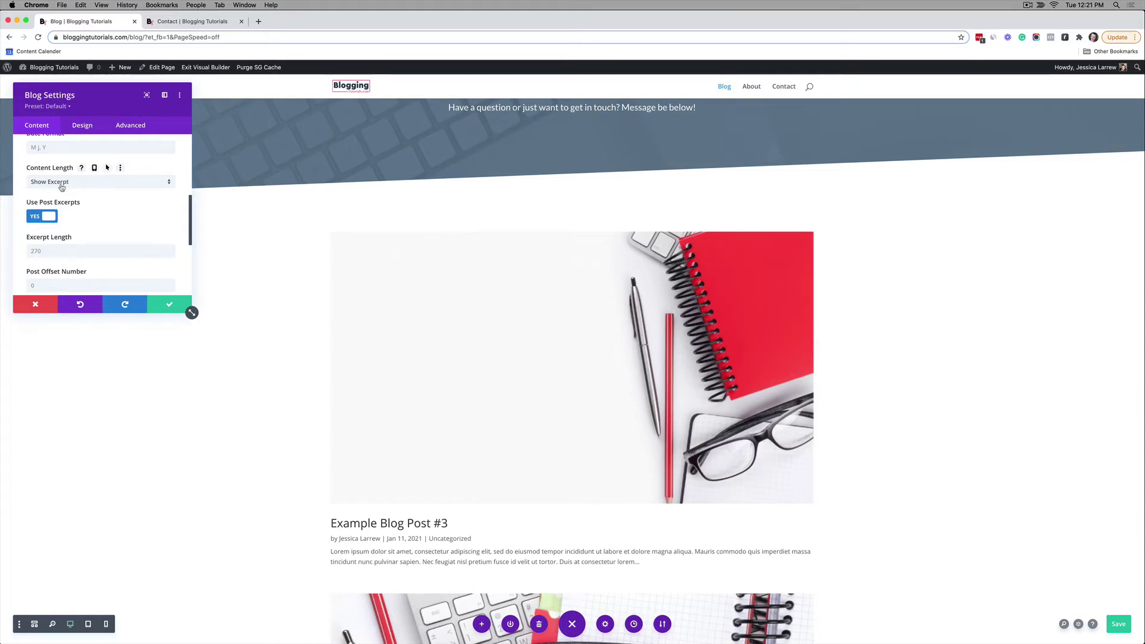
pyautogui.scroll(-2, 61, 187)
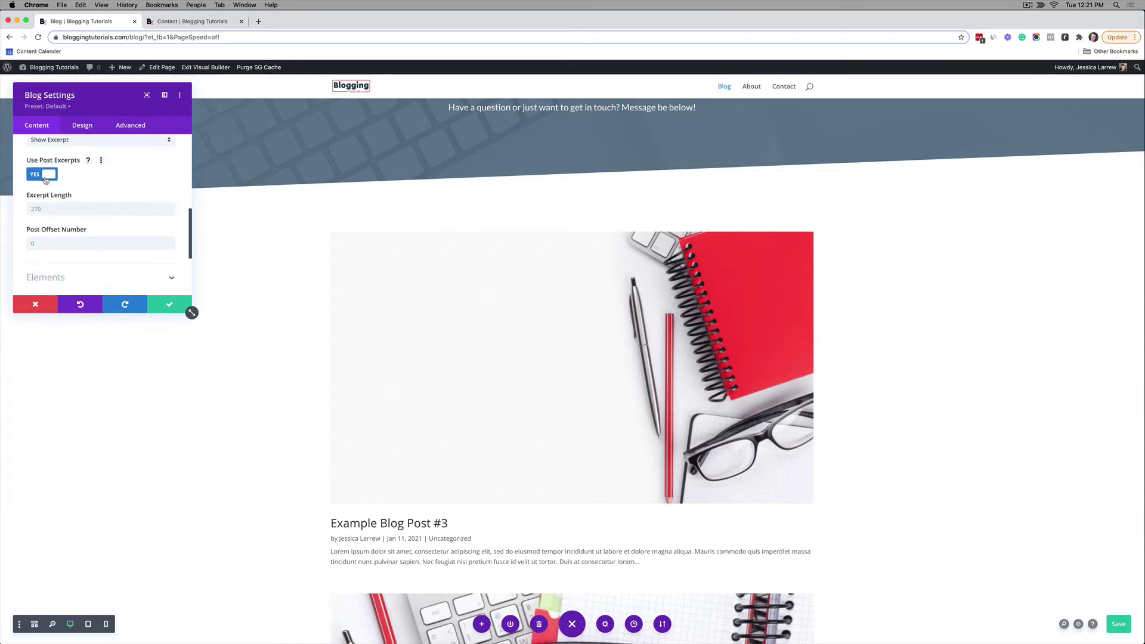
pyautogui.scroll(-3, 45, 181)
pyautogui.scroll(10, 75, 203)
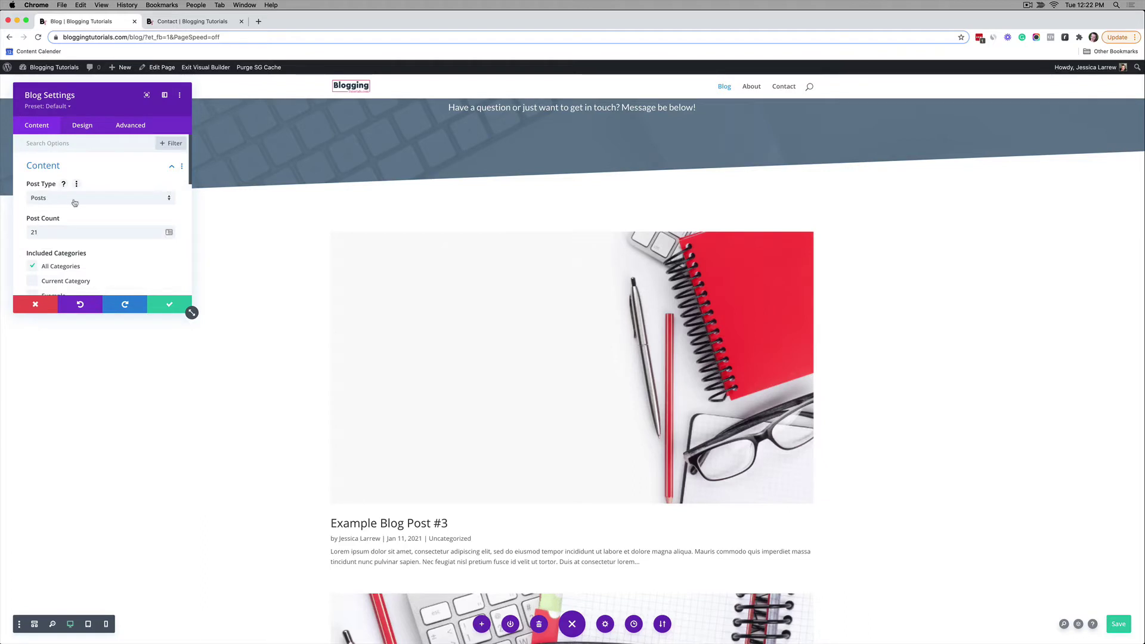
# Change the Blog module's design layout to Grid
pyautogui.click(81, 127)
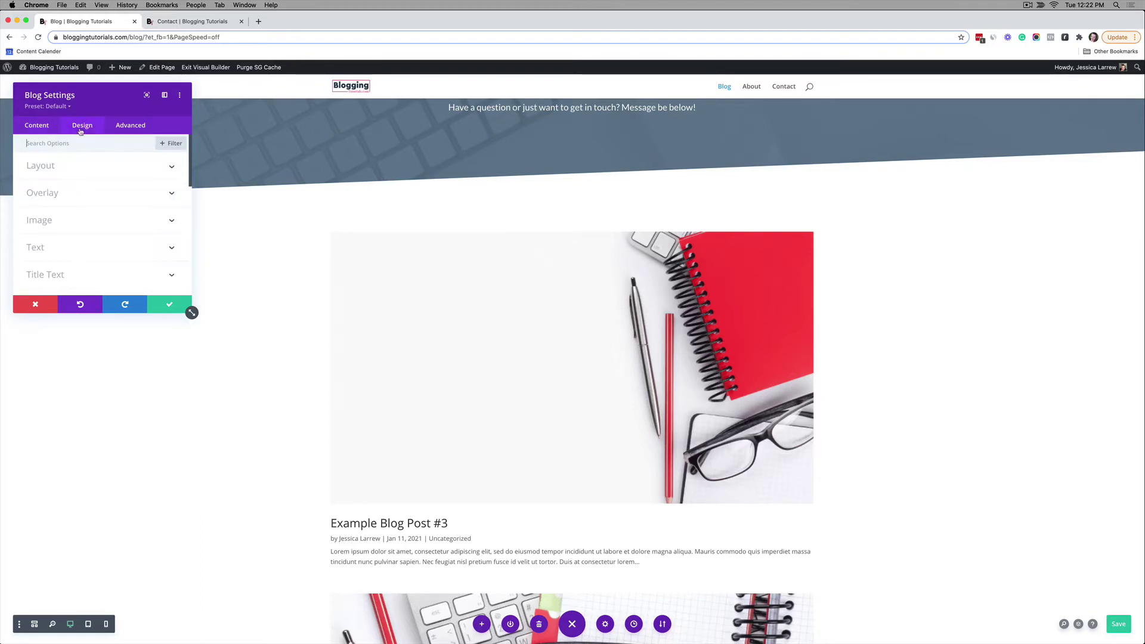
pyautogui.click(71, 167)
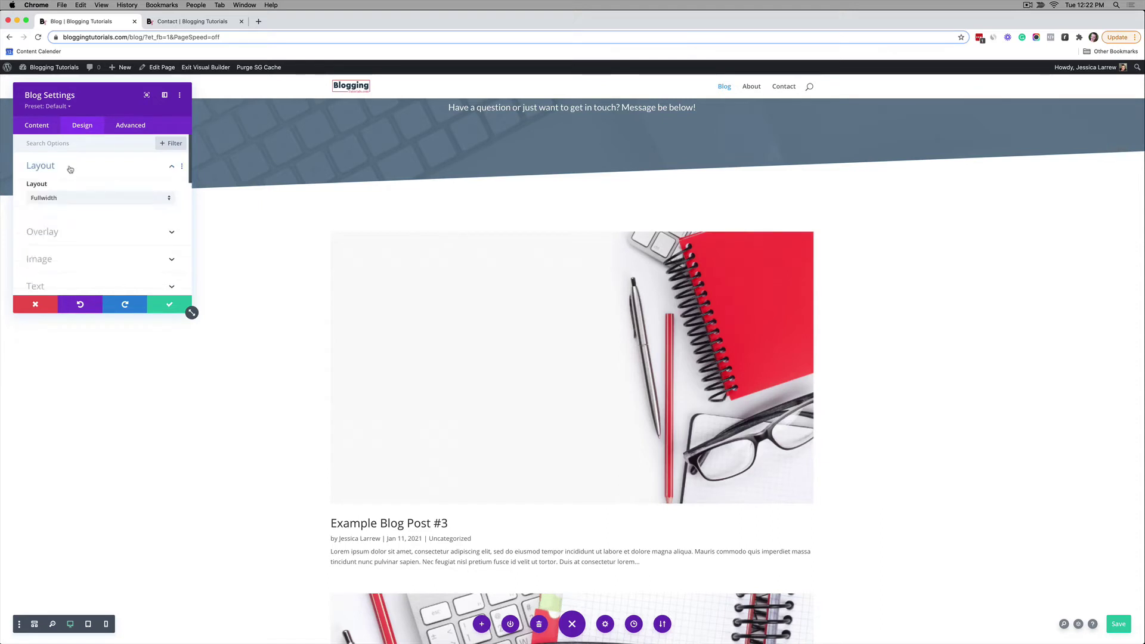
pyautogui.click(43, 200)
pyautogui.click(42, 222)
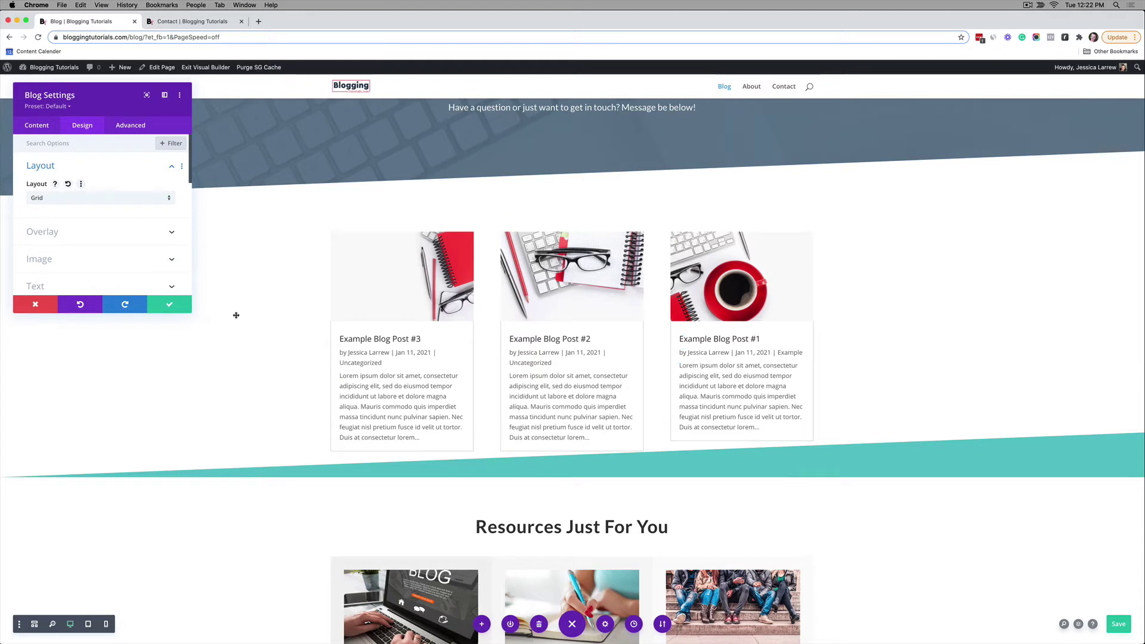
# Examine the blog post cards' text styling against the resource cards in the section below
pyautogui.scroll(-3, 453, 342)
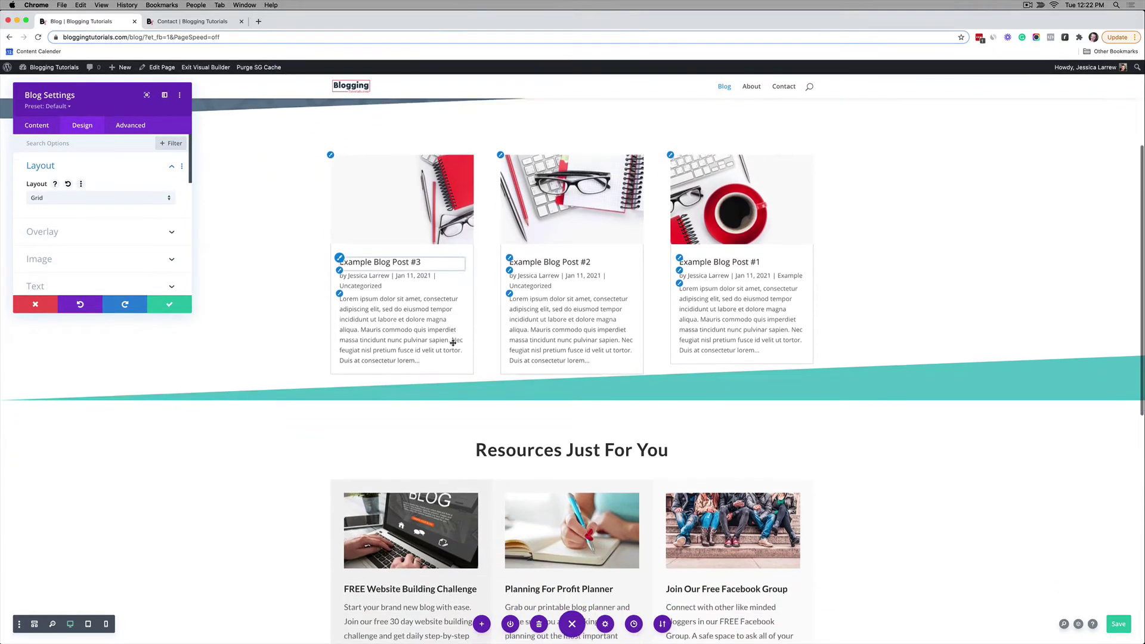
pyautogui.scroll(-5, 453, 342)
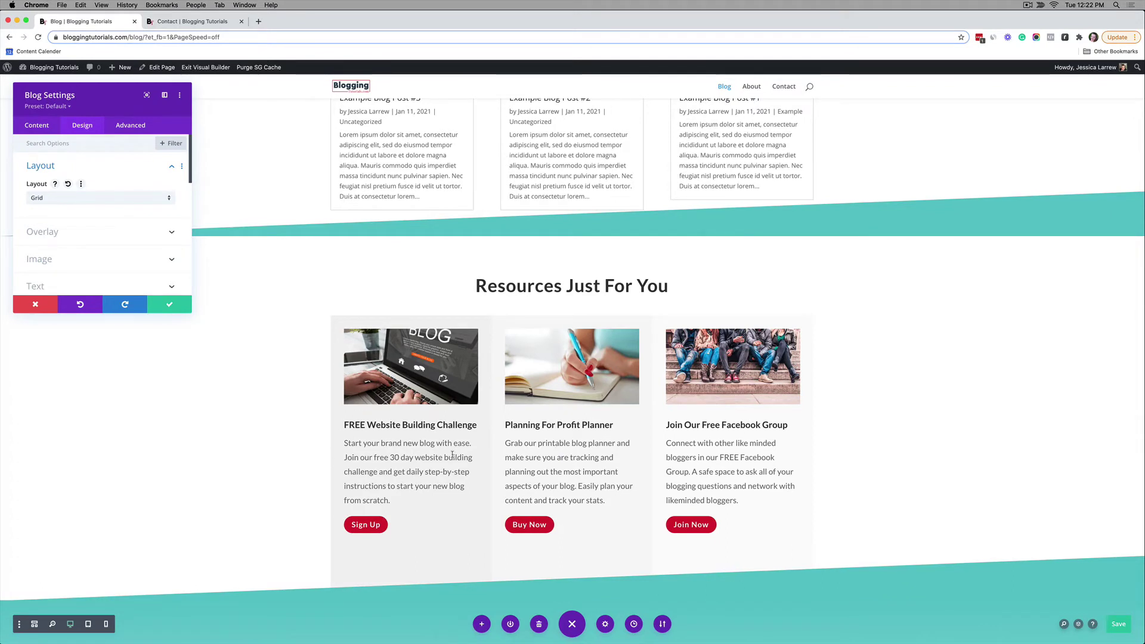
pyautogui.scroll(2, 452, 455)
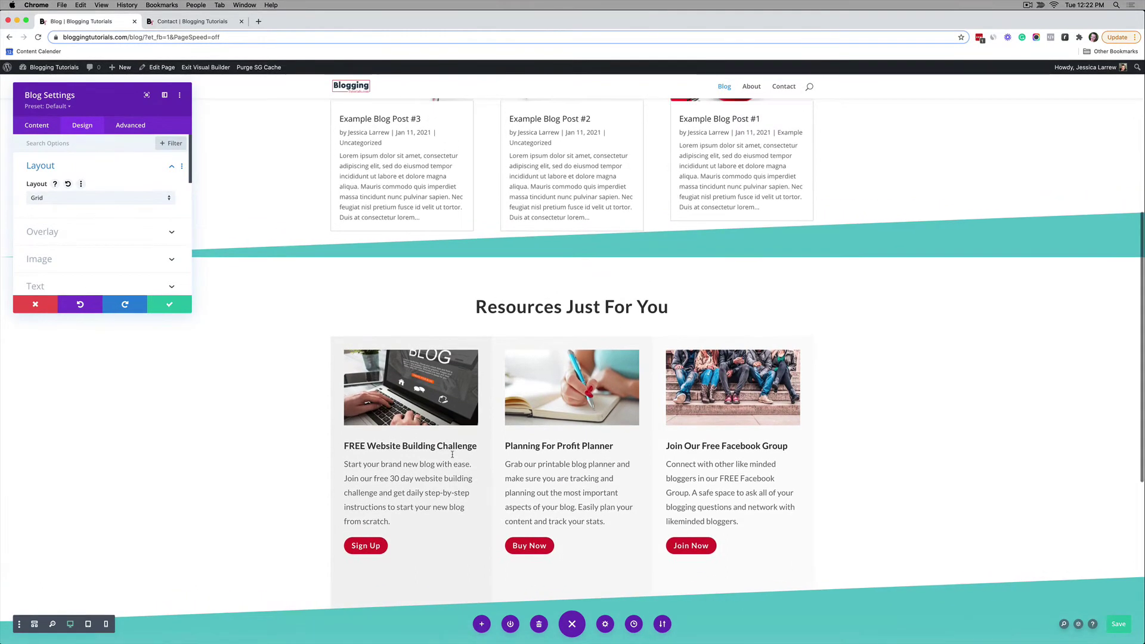
pyautogui.scroll(-1, 452, 454)
pyautogui.scroll(2, 445, 471)
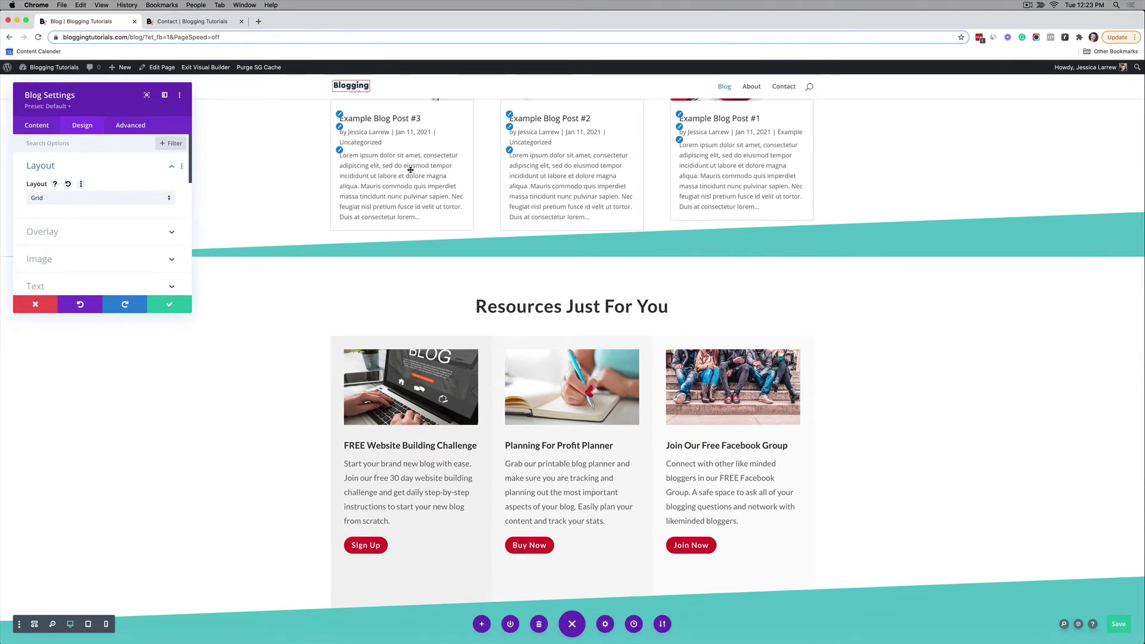
pyautogui.scroll(-1, 469, 319)
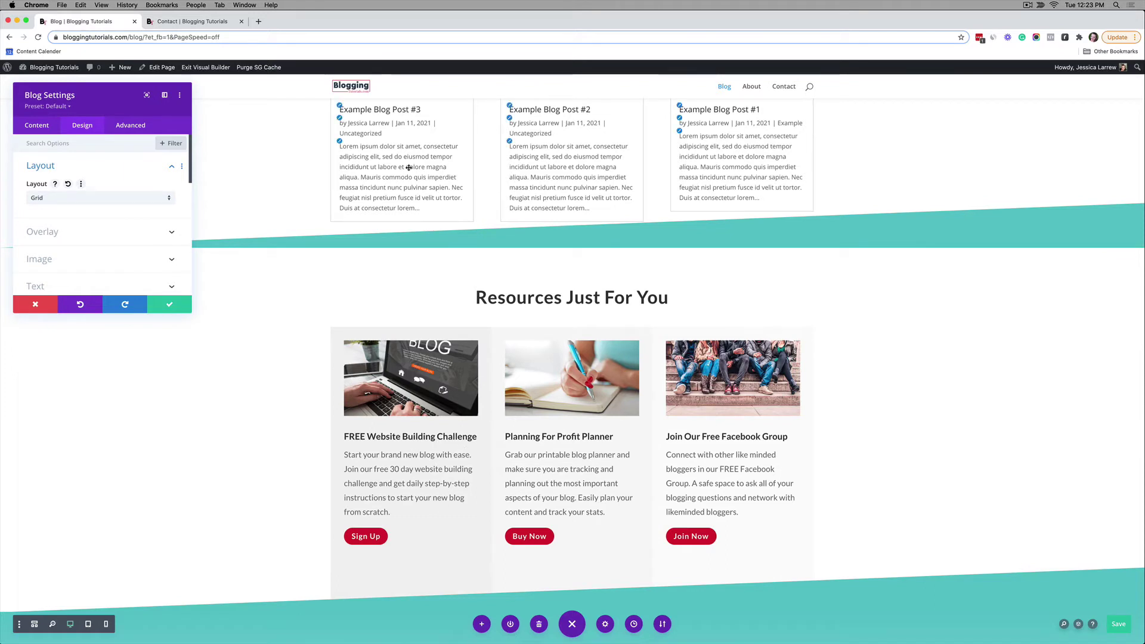
pyautogui.scroll(5, 408, 182)
pyautogui.scroll(-2, 411, 185)
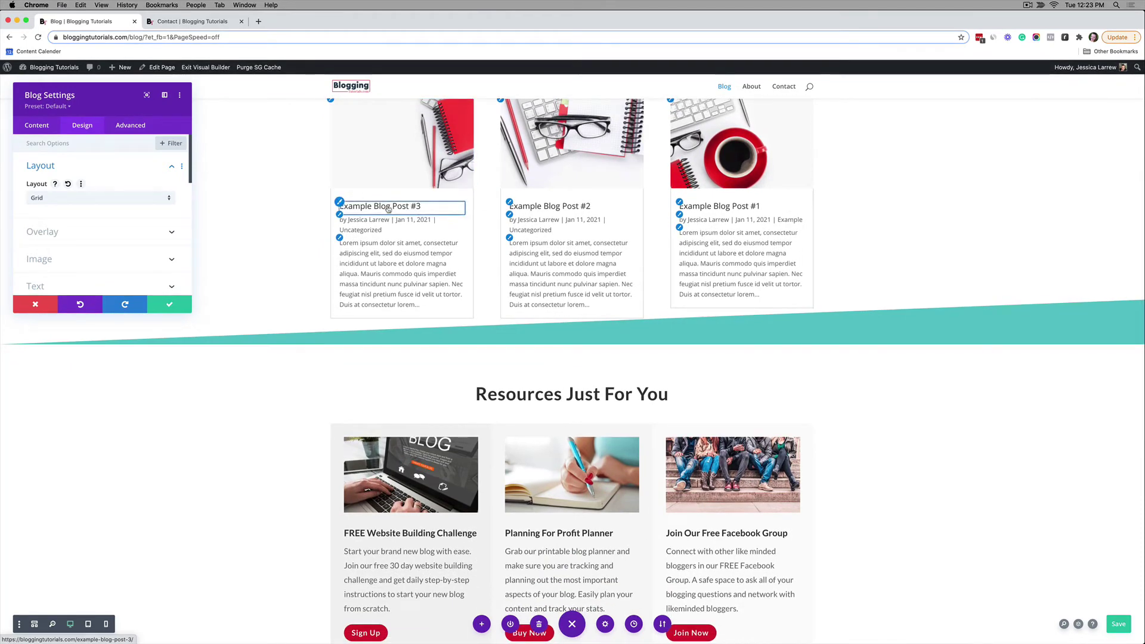
pyautogui.scroll(3, 197, 234)
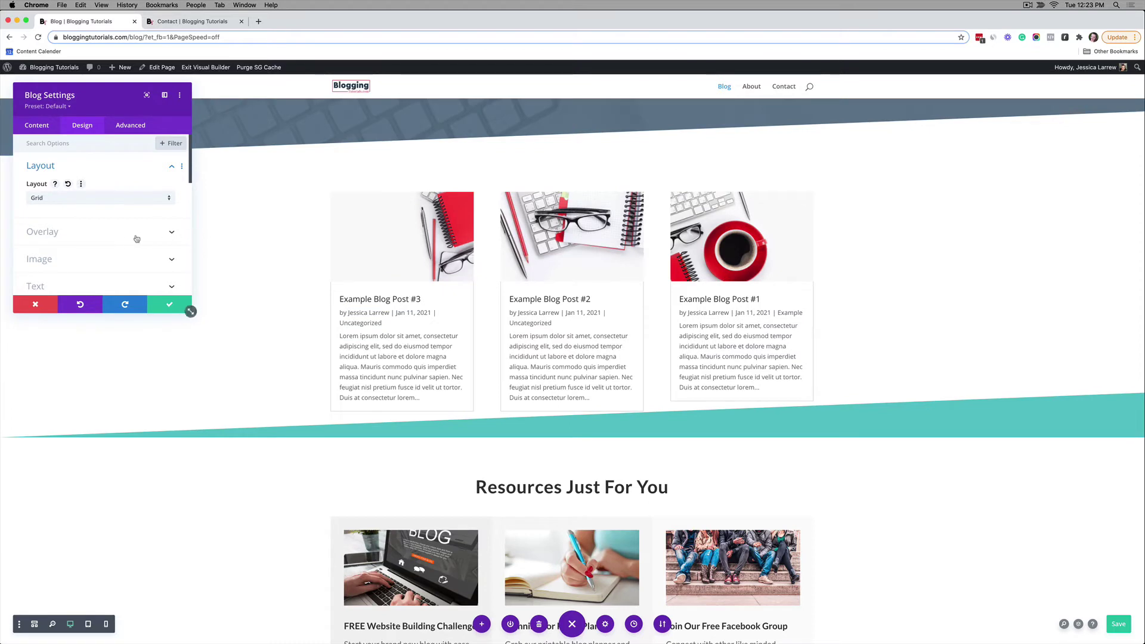
# Set the title heading level of the Blog module's posts to H3
pyautogui.scroll(-2, 128, 238)
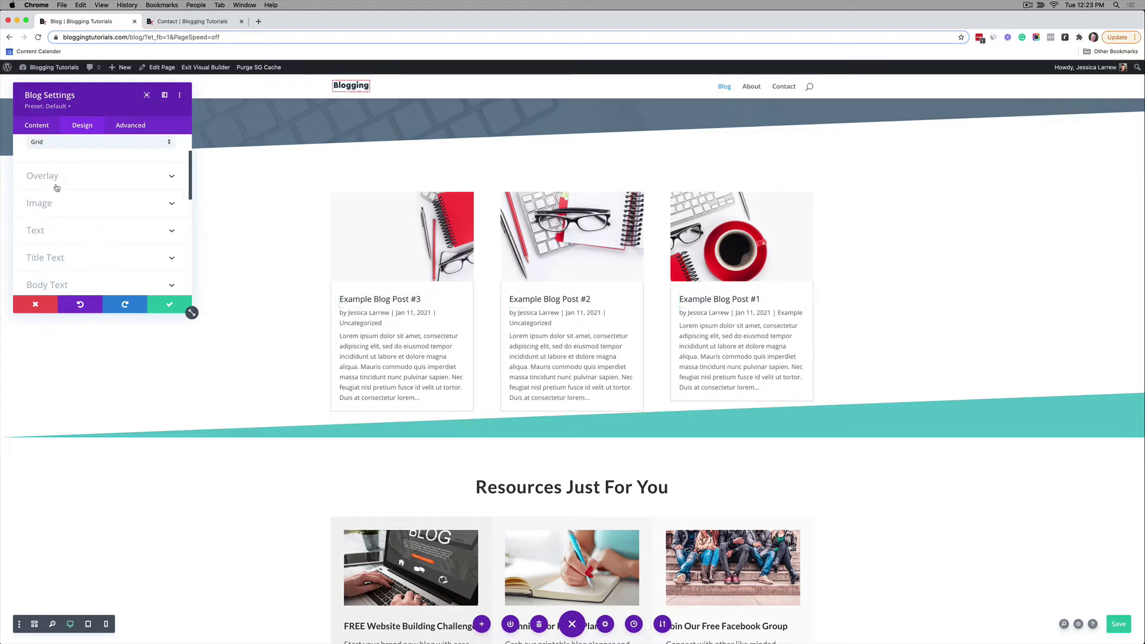
pyautogui.scroll(-1, 57, 189)
pyautogui.scroll(-1, 57, 189)
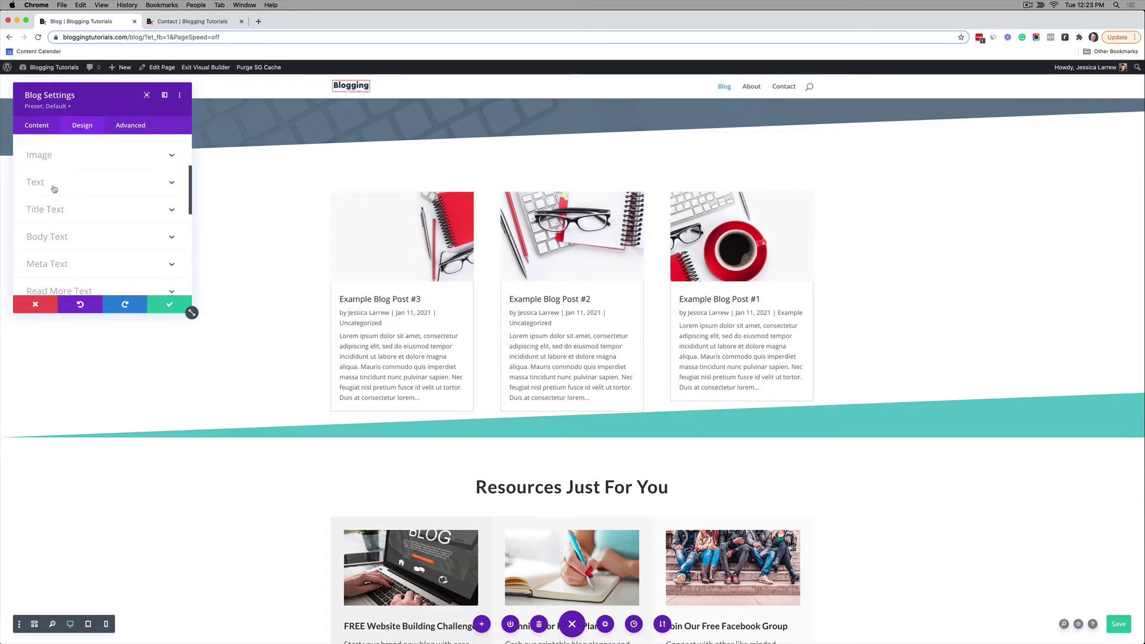
pyautogui.click(144, 191)
pyautogui.scroll(-2, 143, 192)
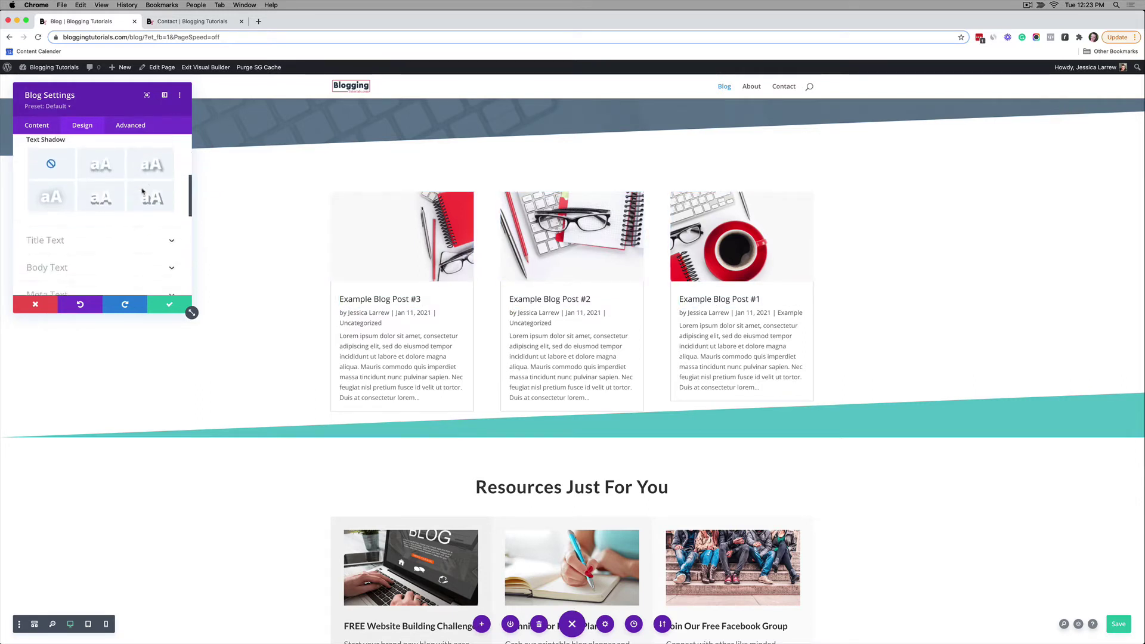
pyautogui.scroll(-2, 142, 191)
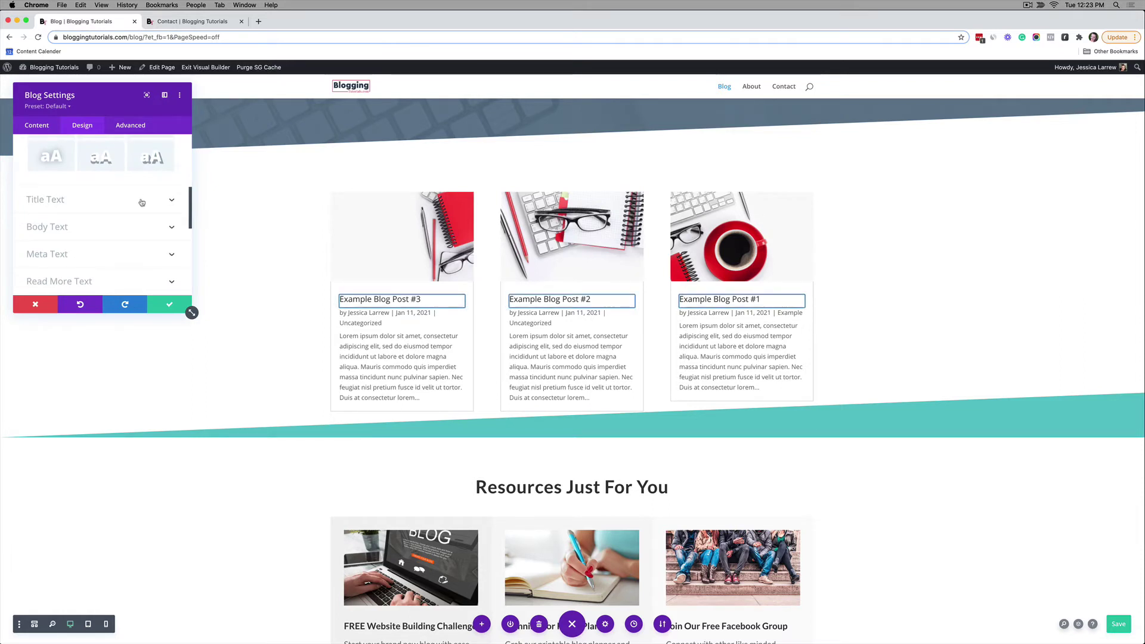
pyautogui.click(138, 208)
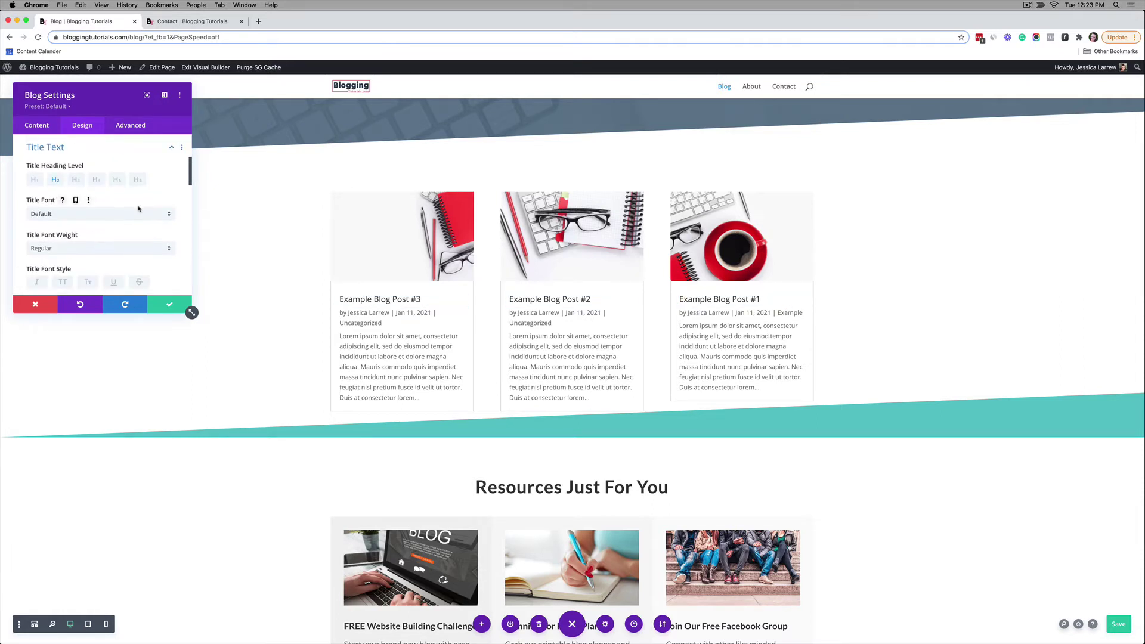
pyautogui.scroll(-3, 266, 222)
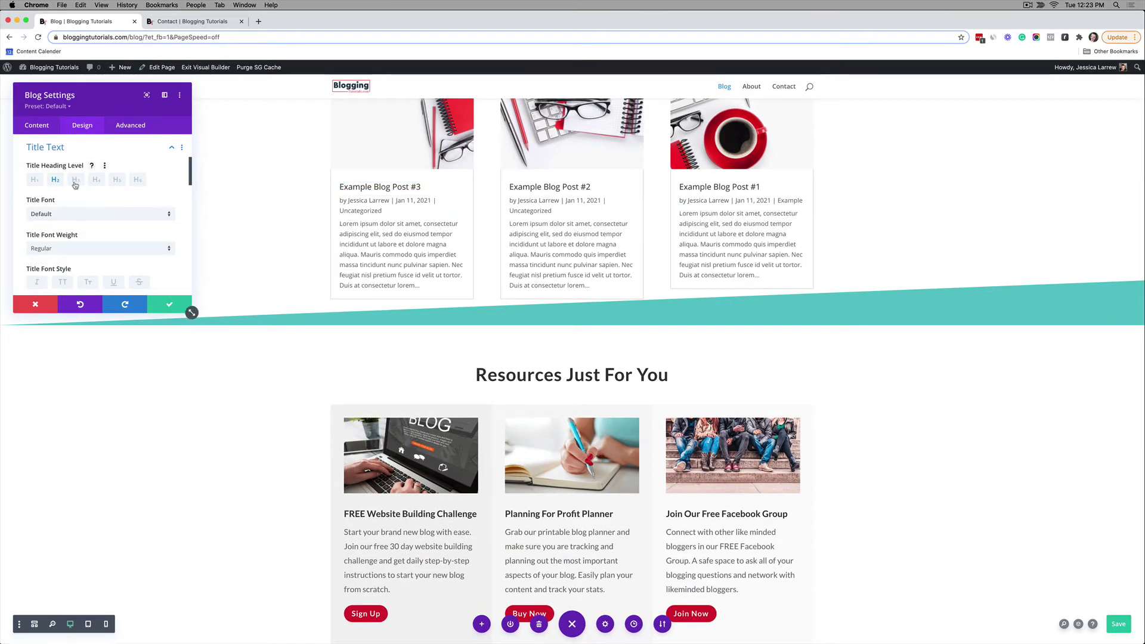
pyautogui.click(75, 180)
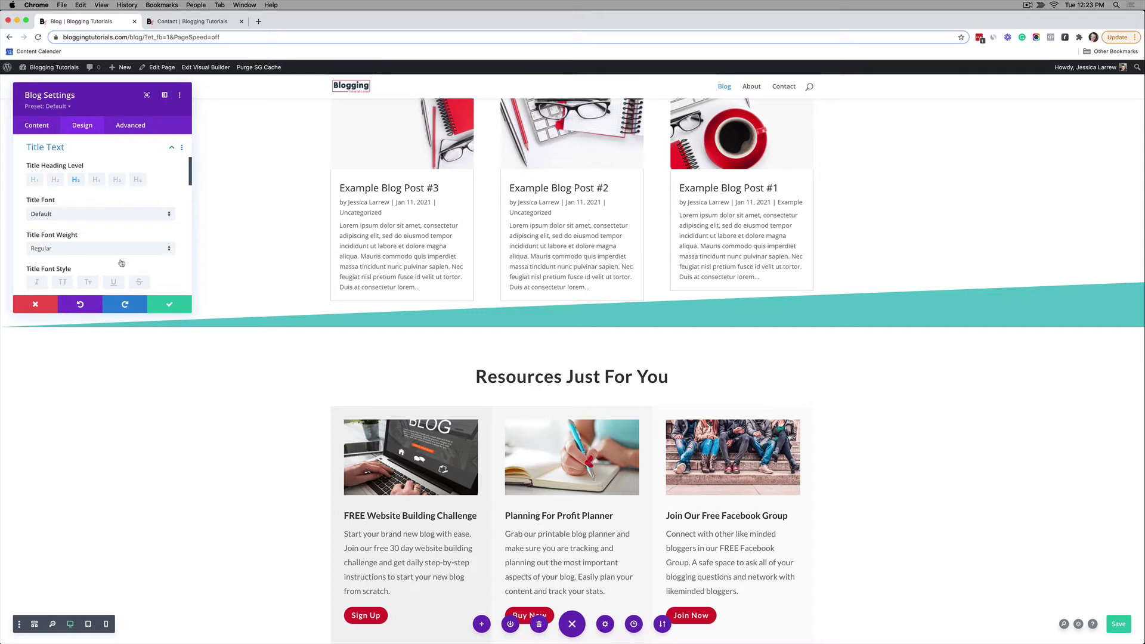
# Set the Blog module's post title font to Lato with a Bold weight
pyautogui.click(78, 214)
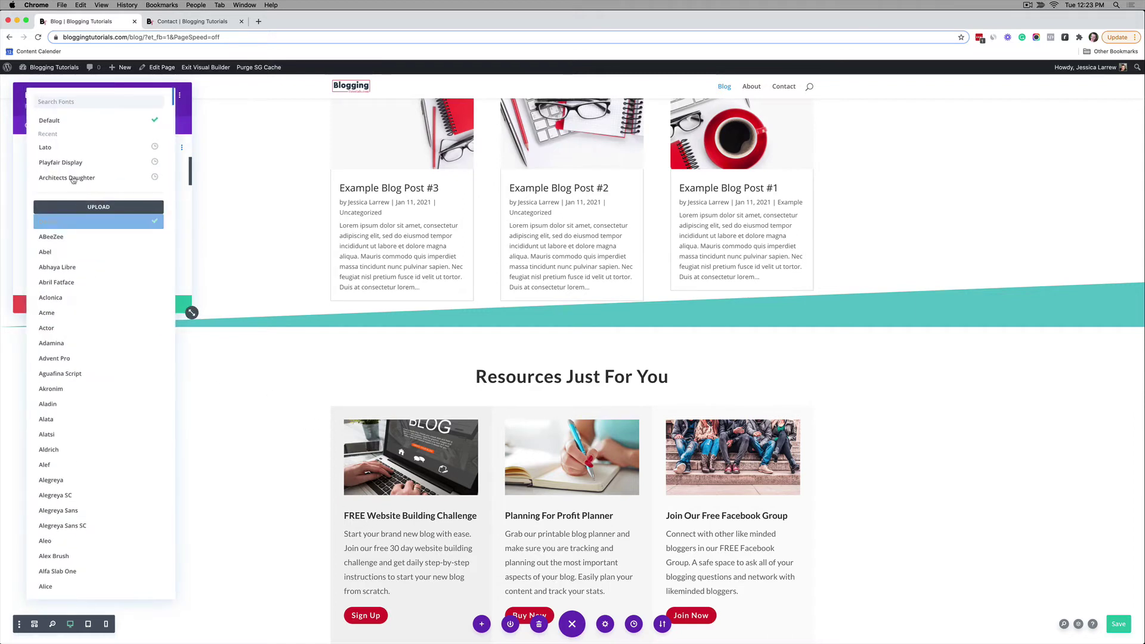
pyautogui.click(48, 149)
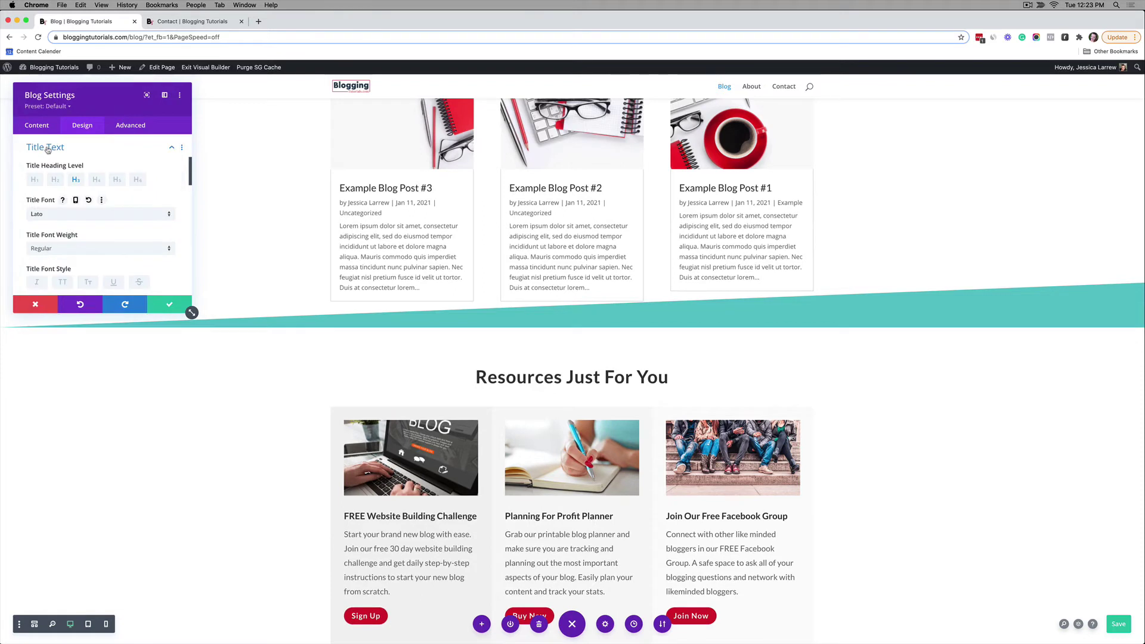
pyautogui.scroll(-2, 89, 186)
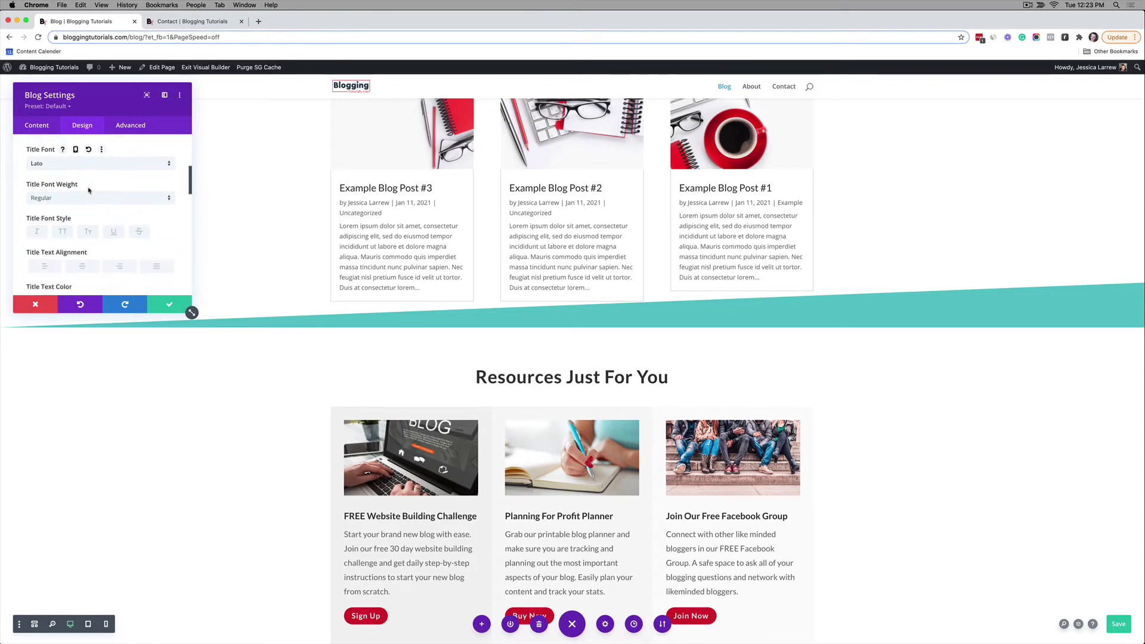
pyautogui.click(76, 220)
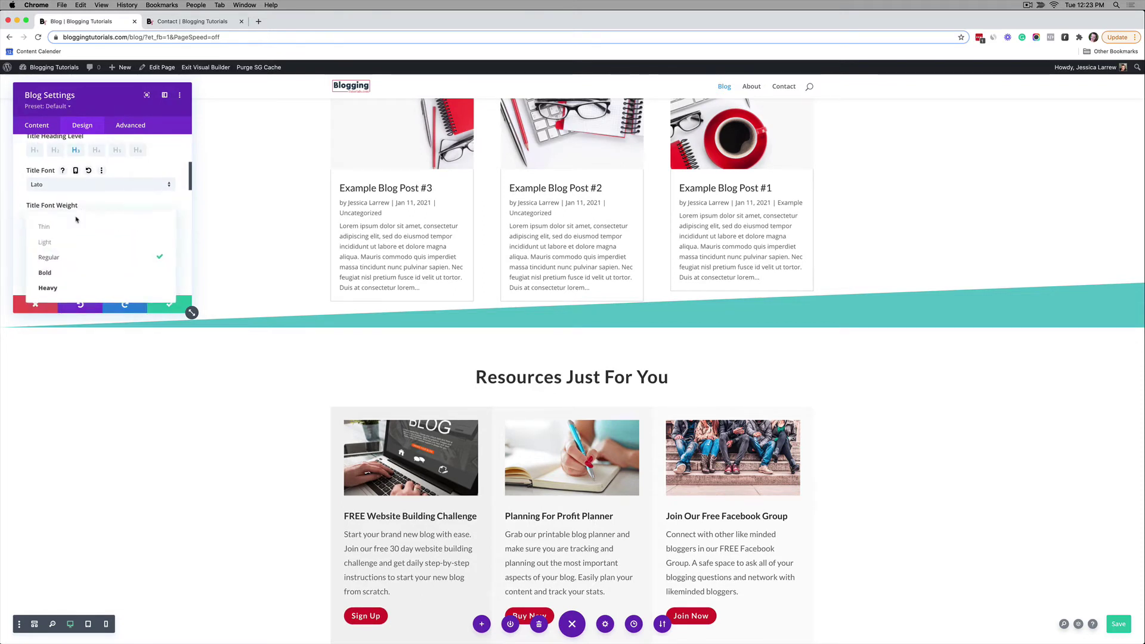
pyautogui.click(42, 271)
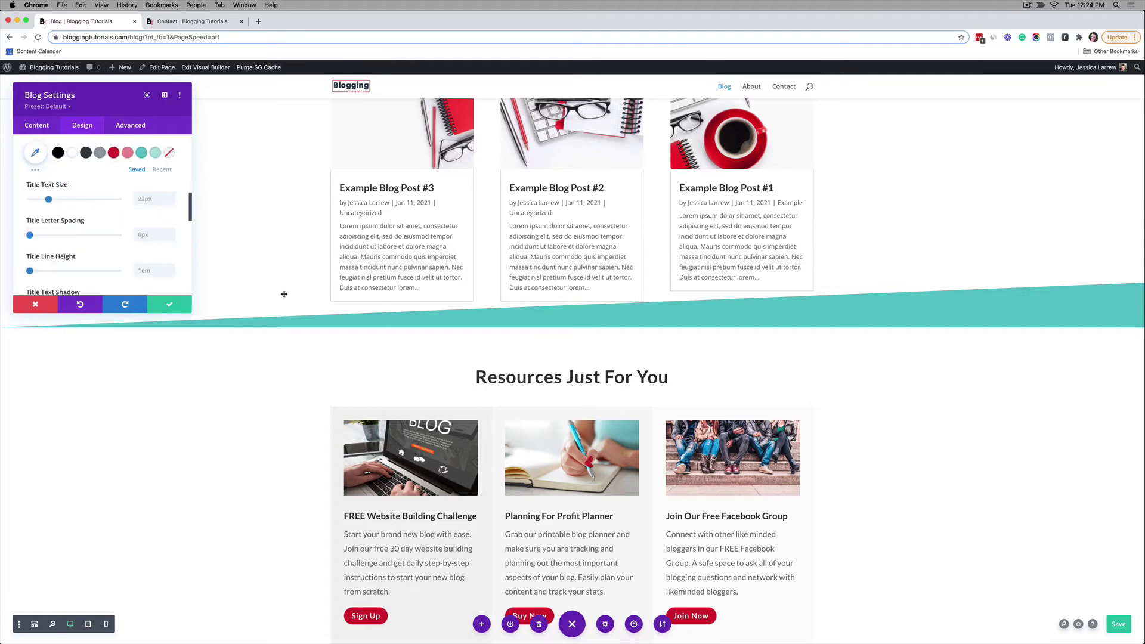
# Set the Blog module's body text font to Lato
pyautogui.scroll(-2, 105, 245)
pyautogui.scroll(-4, 104, 246)
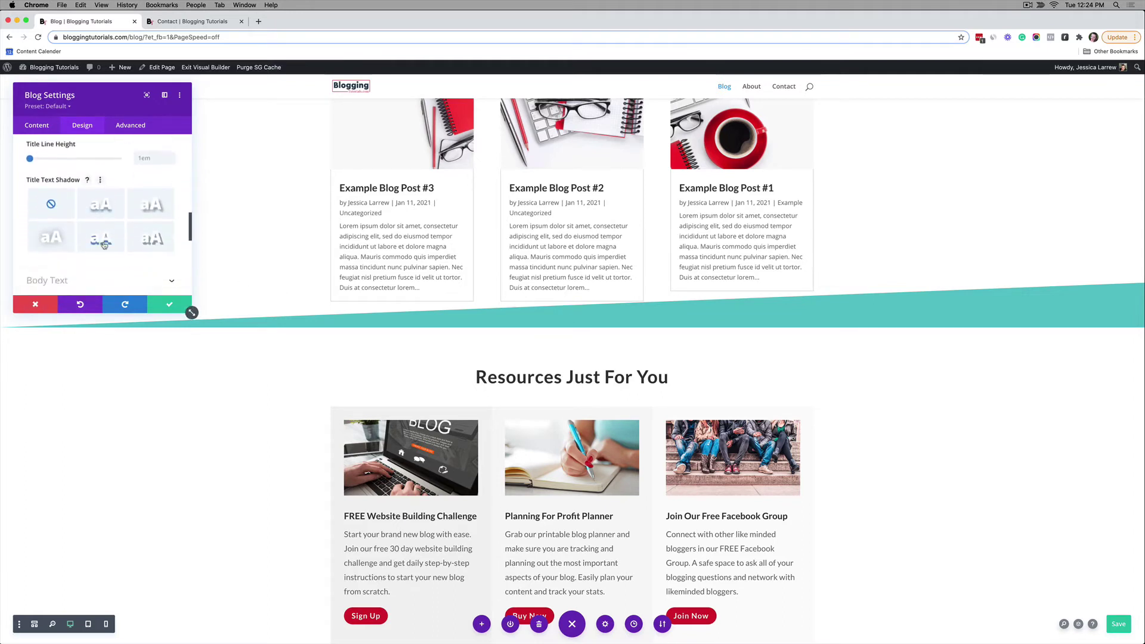
pyautogui.click(82, 239)
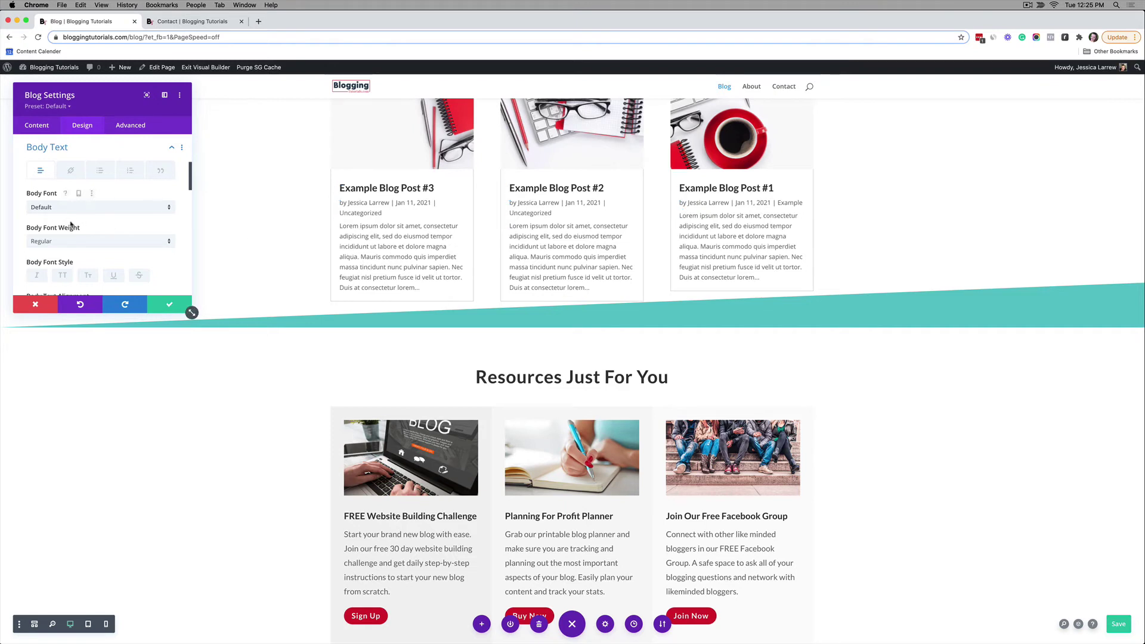
pyautogui.click(43, 209)
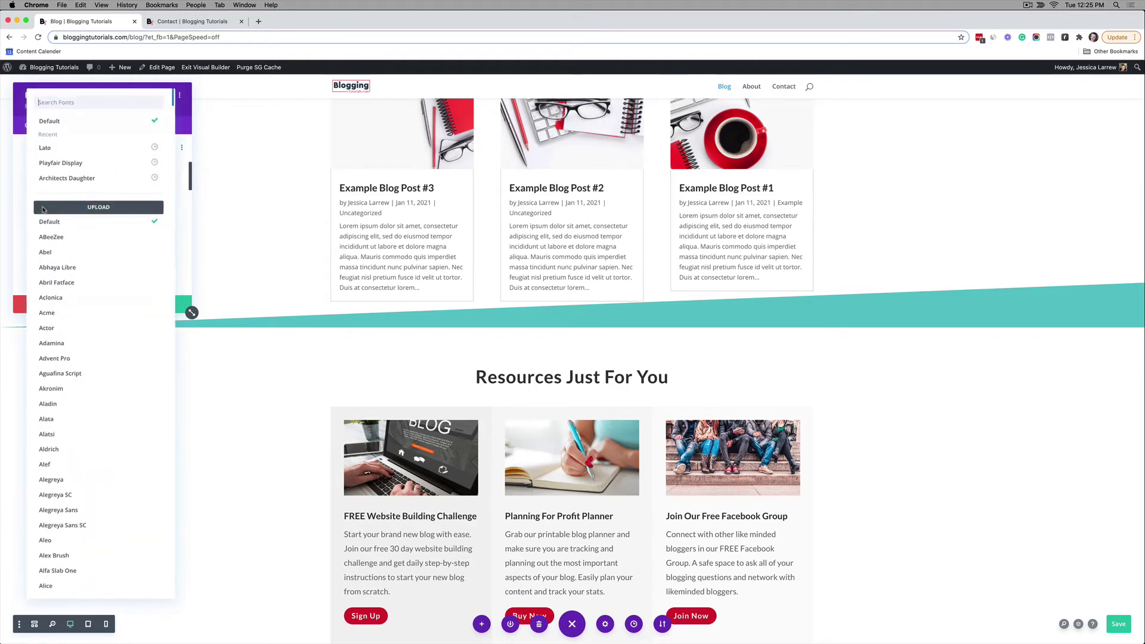
pyautogui.click(45, 148)
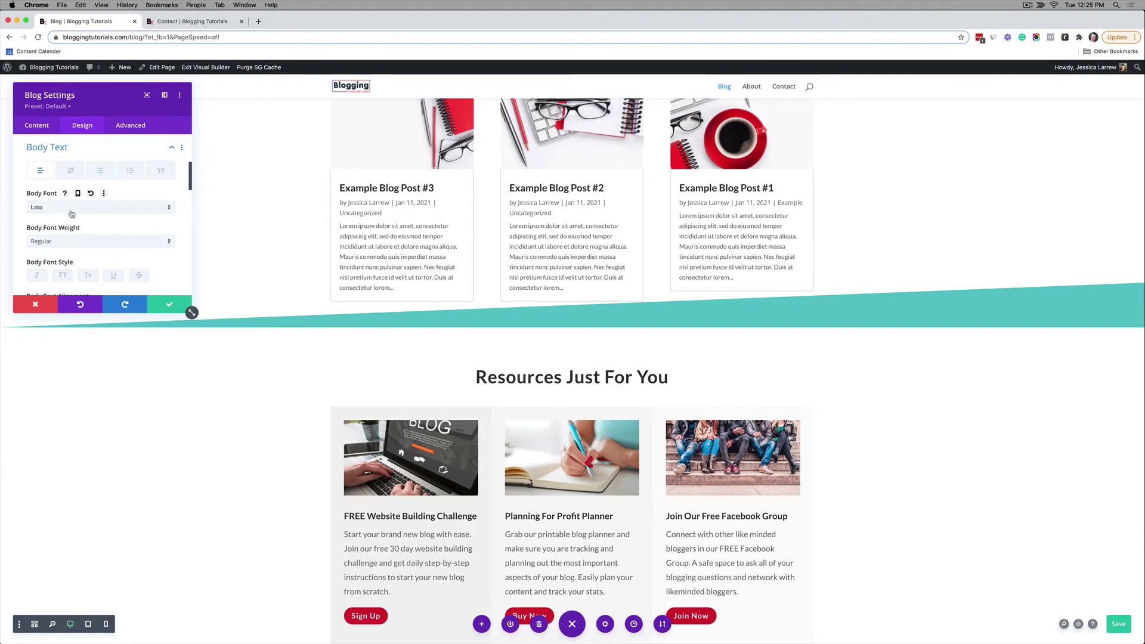
# Set the Blog module's body text size to 18px and its letter spacing to 1px
pyautogui.scroll(-2, 72, 214)
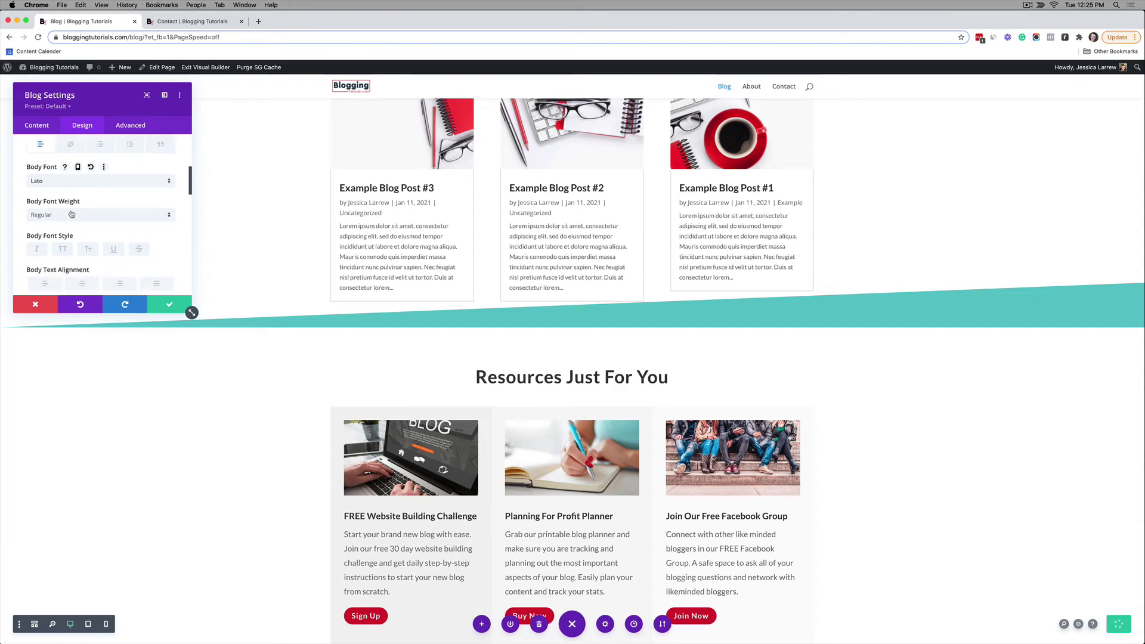
pyautogui.scroll(-5, 72, 214)
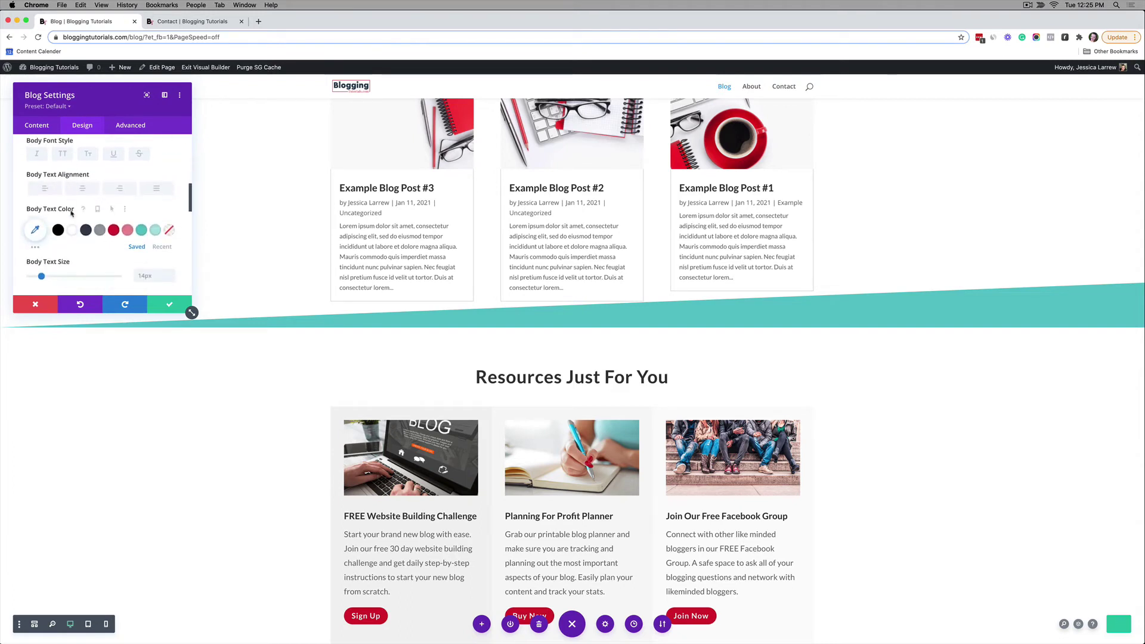
pyautogui.scroll(-1, 71, 213)
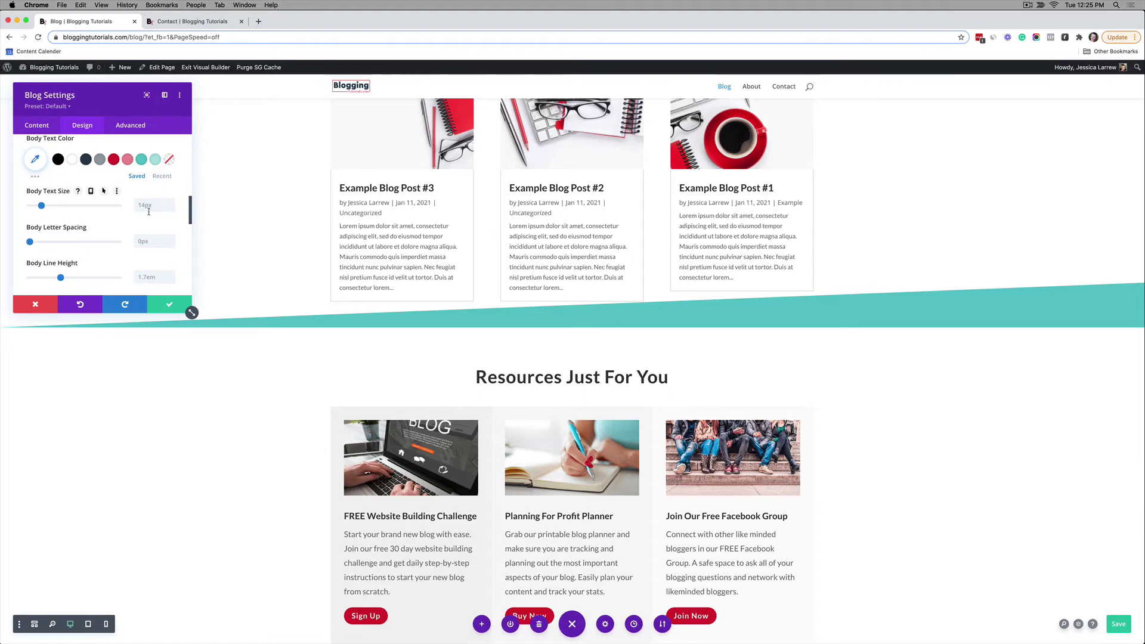
pyautogui.click(145, 207)
pyautogui.press('super+a')
pyautogui.write('1')
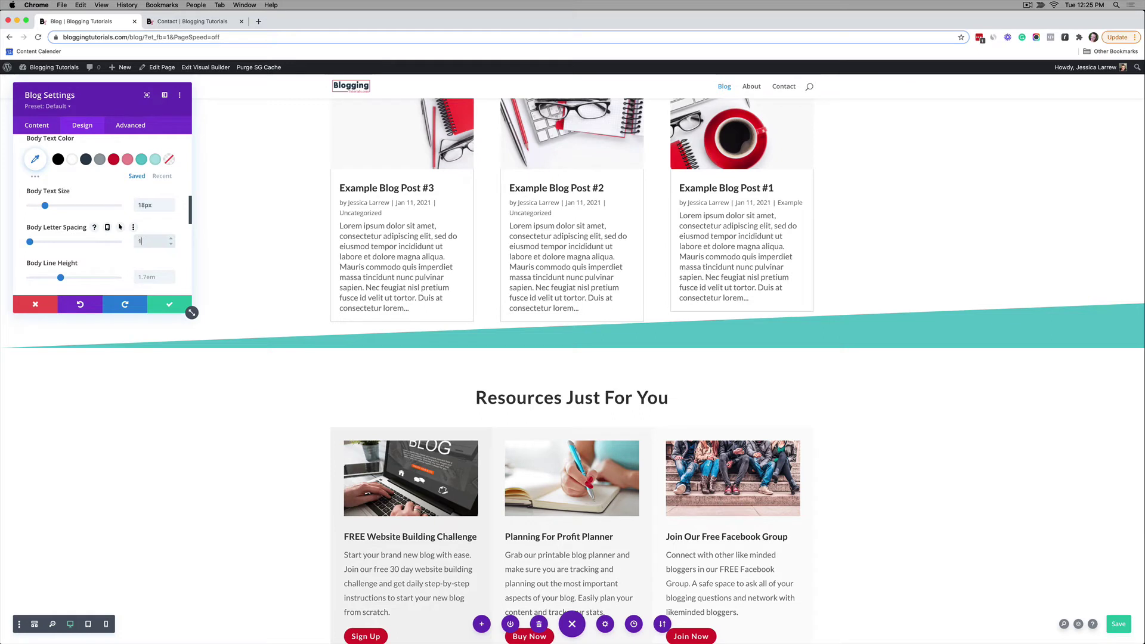
pyautogui.write('px')
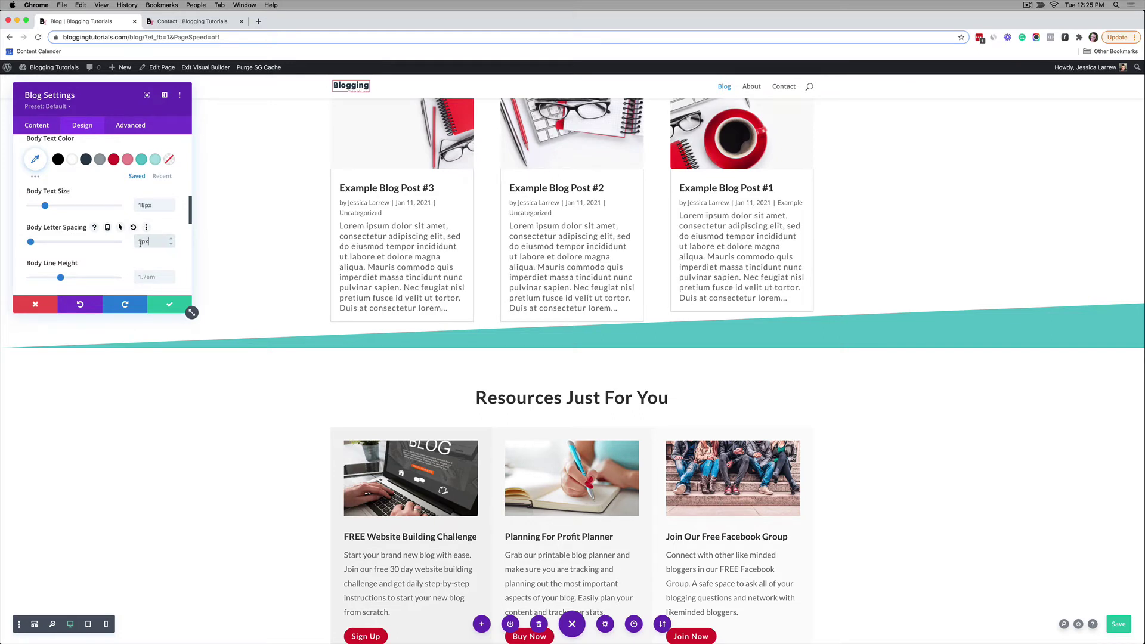
# Set the body line height to 1.8em and compare the post excerpts with the resource cards' text
pyautogui.scroll(-1, 140, 243)
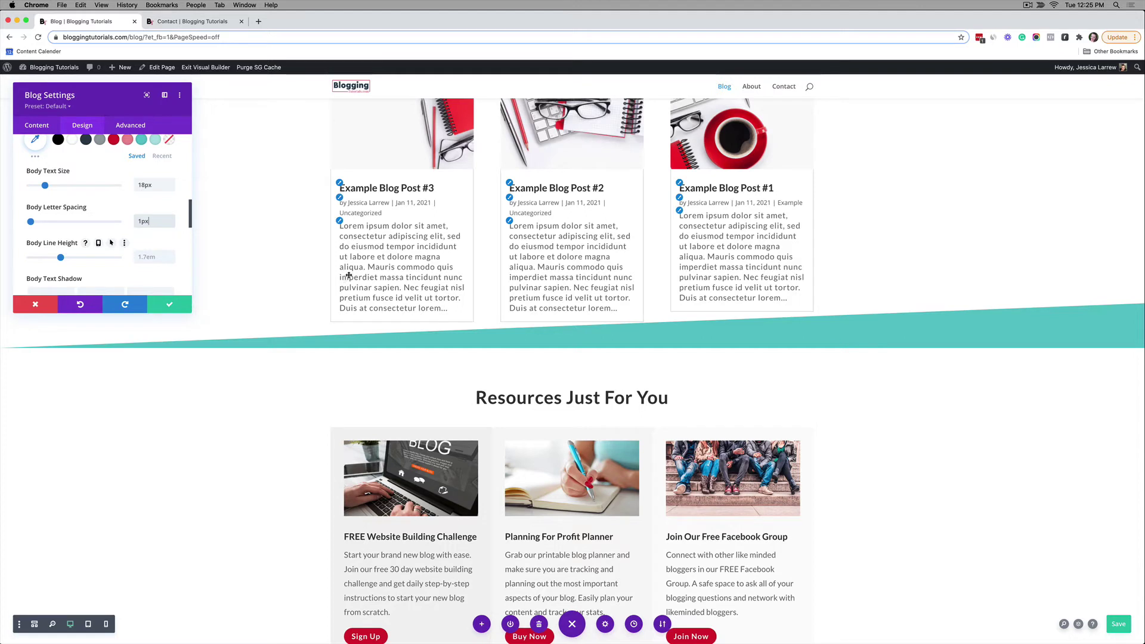
pyautogui.tripleClick(139, 257)
pyautogui.write('1.8')
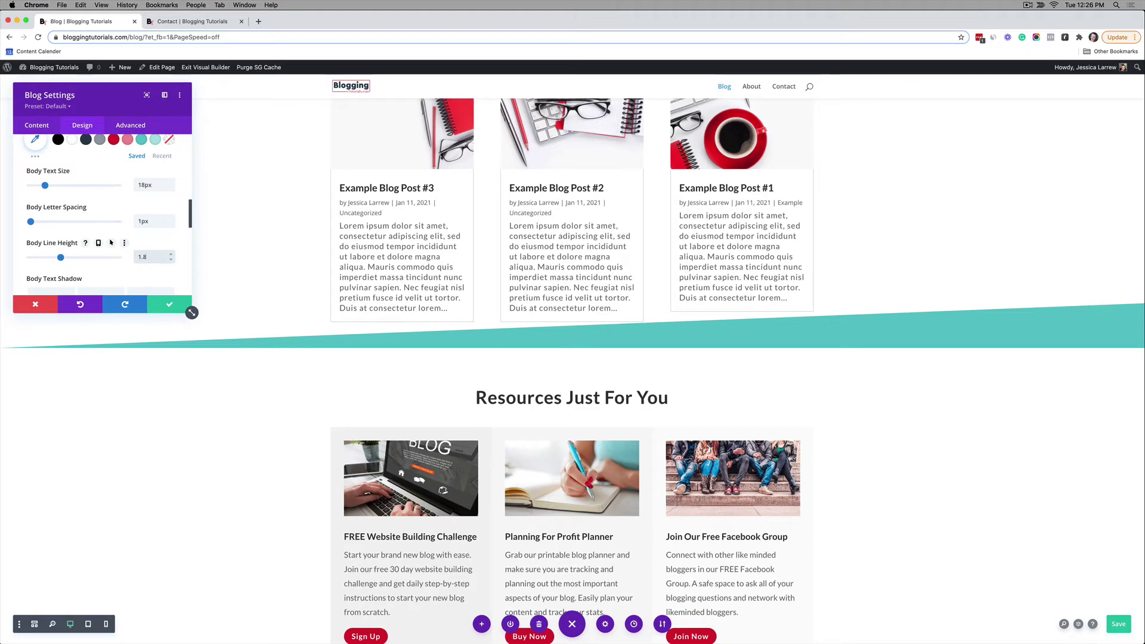
pyautogui.write('eme')
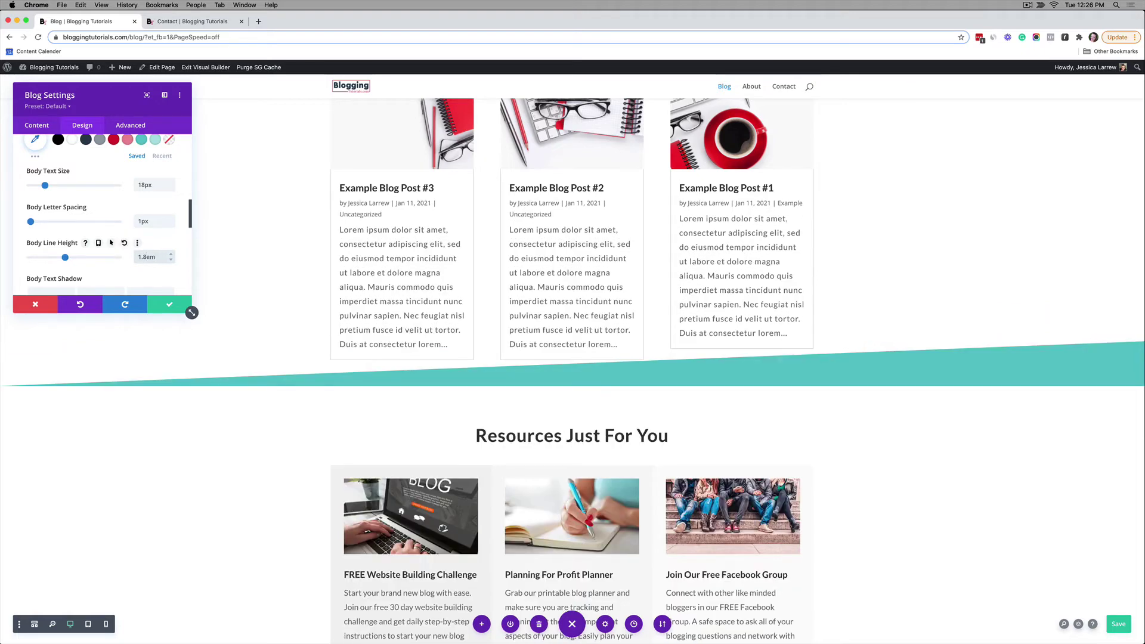
pyautogui.scroll(-3, 260, 294)
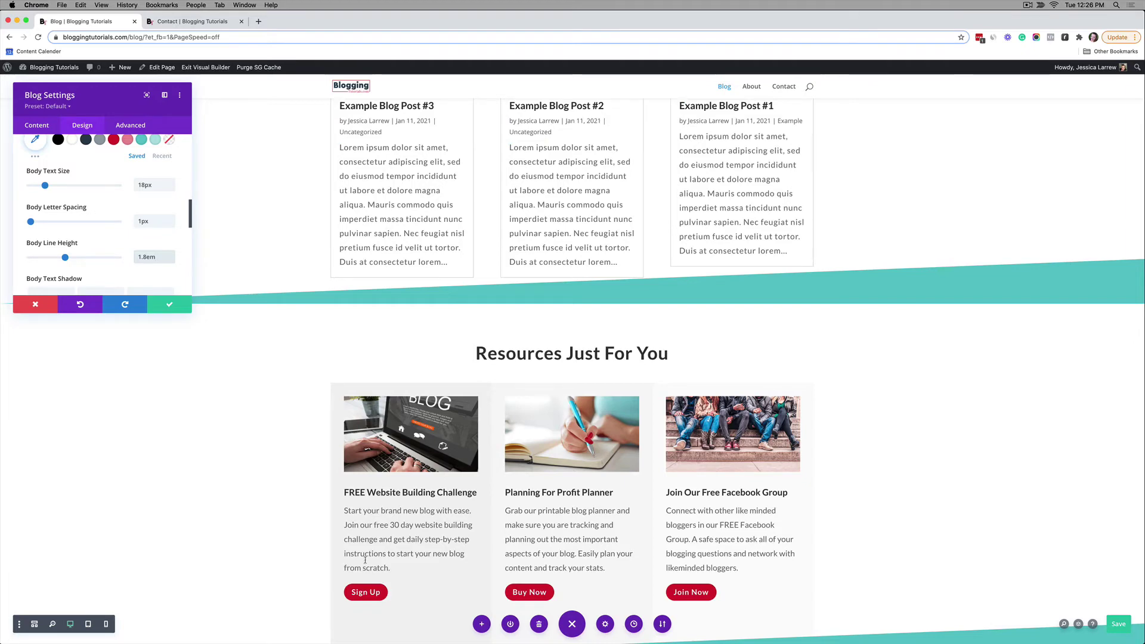
pyautogui.scroll(2, 365, 560)
# Review the Read More text styling options in the Blog module's design settings
pyautogui.scroll(-3, 110, 236)
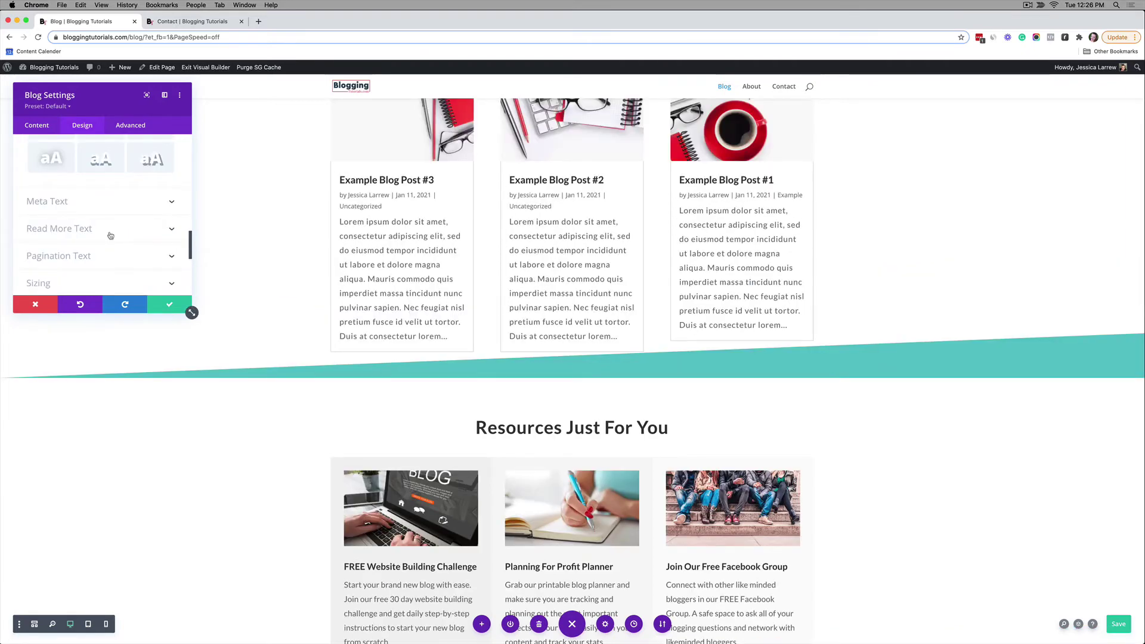
pyautogui.click(110, 236)
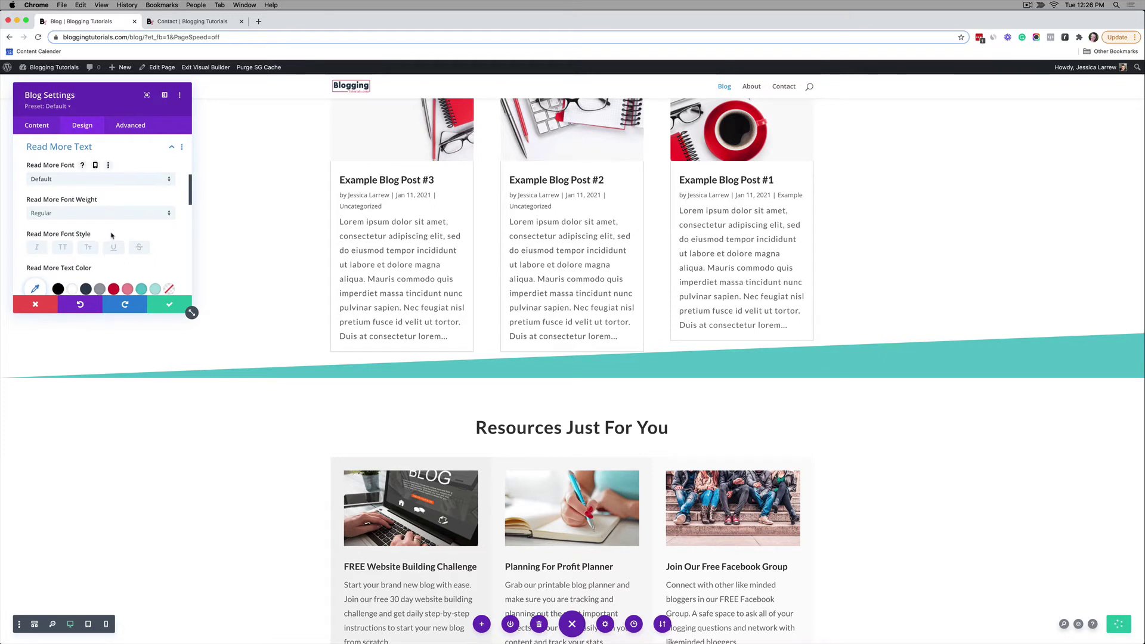
pyautogui.scroll(-5, 112, 237)
pyautogui.scroll(-5, 112, 235)
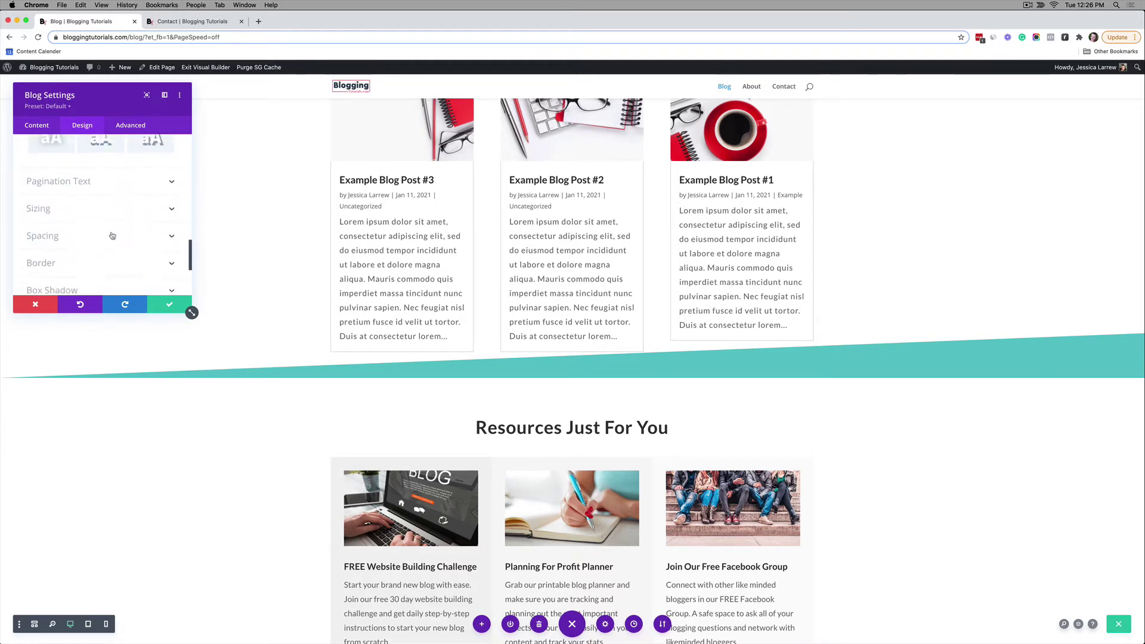
pyautogui.scroll(5, 113, 235)
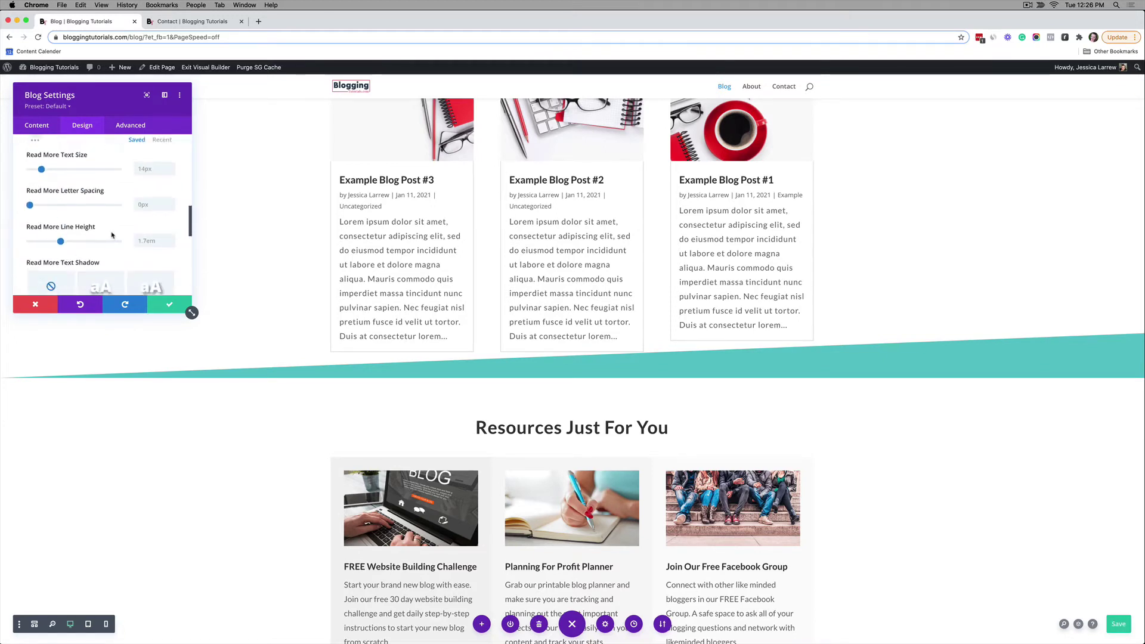
pyautogui.scroll(10, 112, 236)
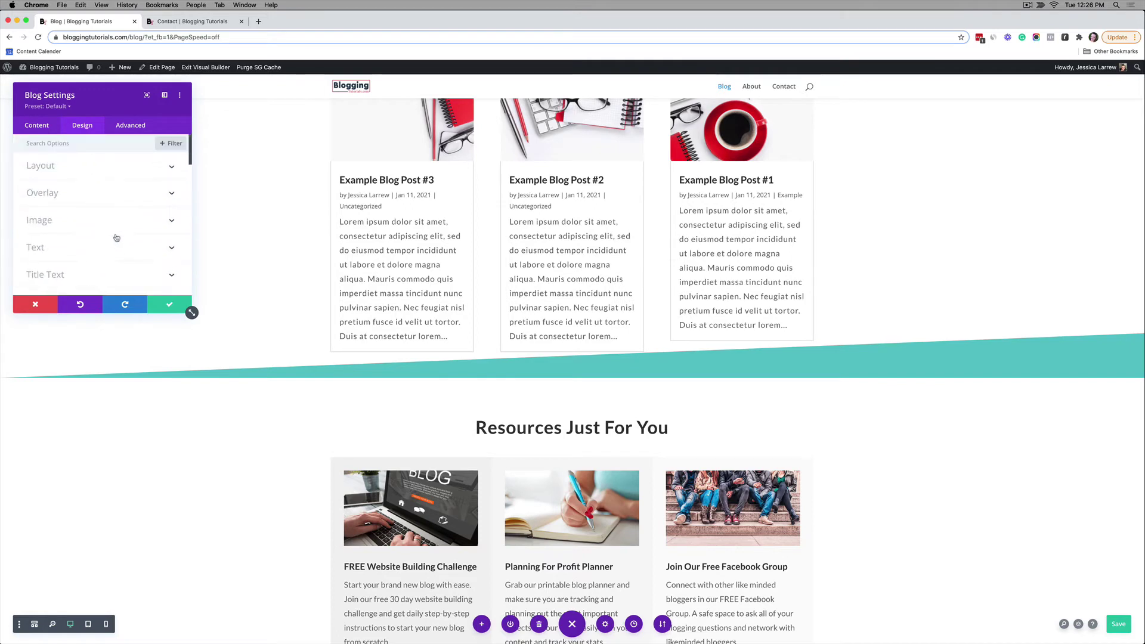
# Turn the Blog module's featured images off and back on, and enable its Read More button
pyautogui.click(36, 126)
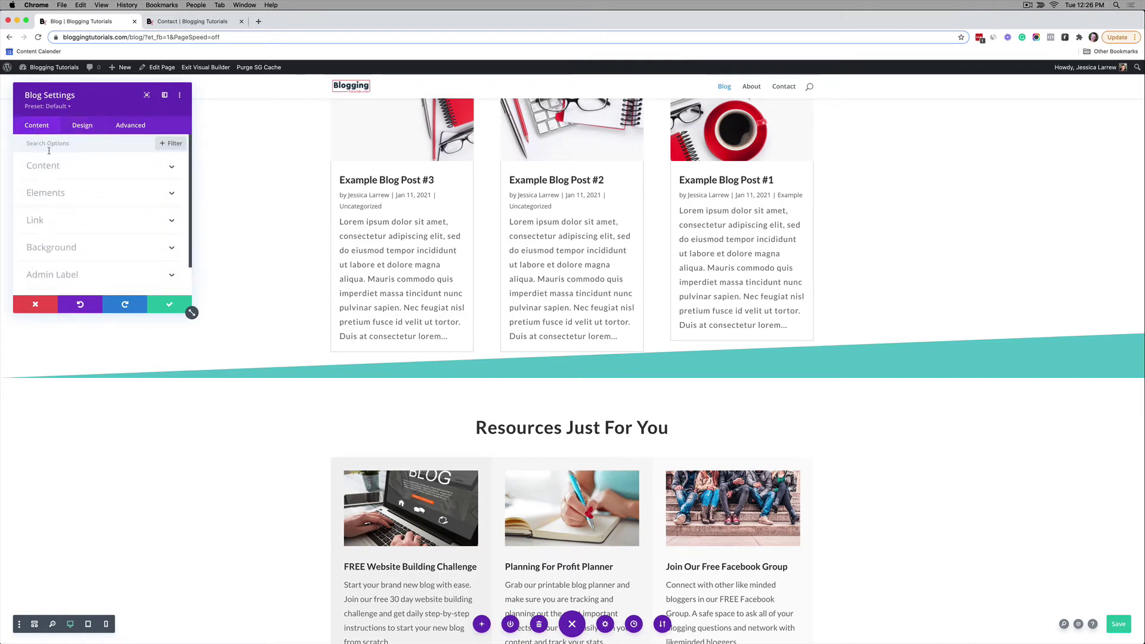
pyautogui.click(53, 193)
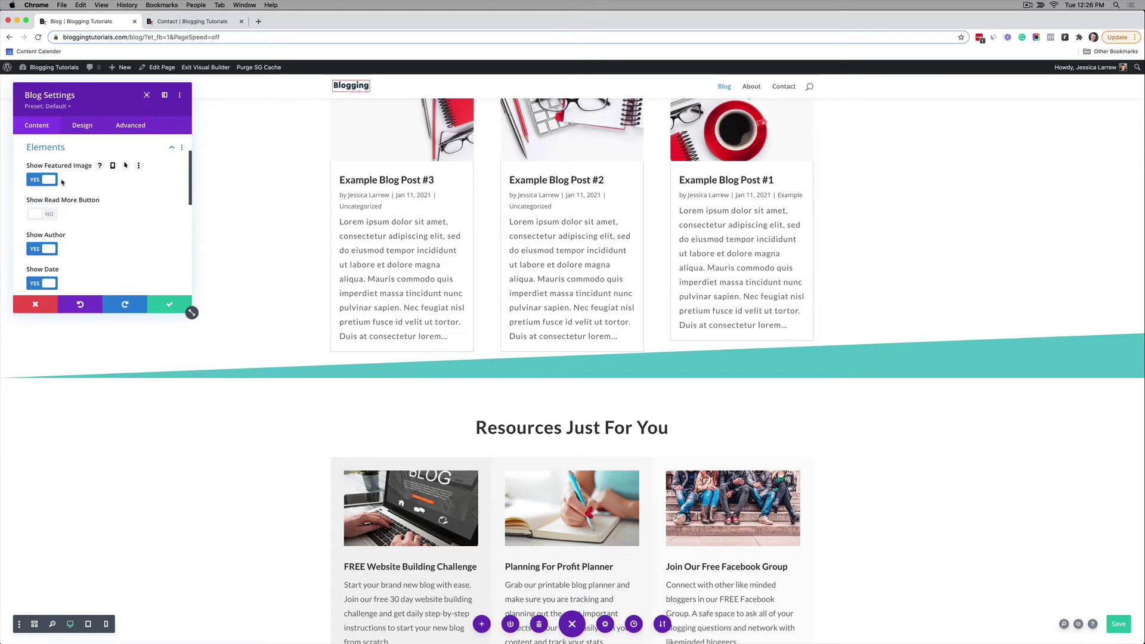
pyautogui.scroll(2, 69, 191)
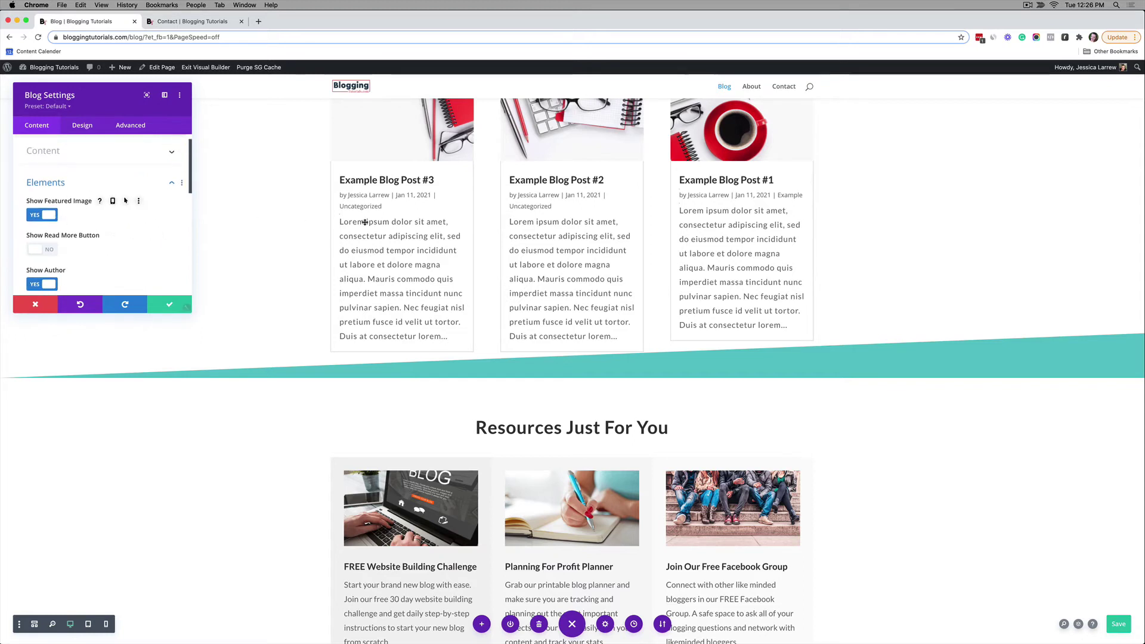
pyautogui.scroll(2, 363, 222)
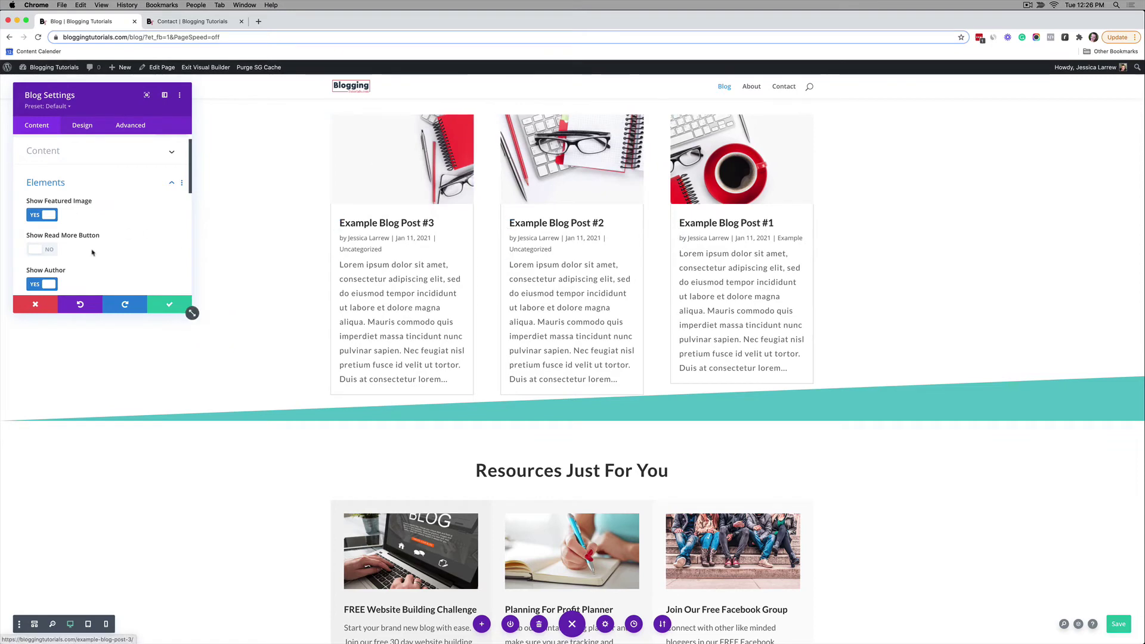
pyautogui.click(44, 215)
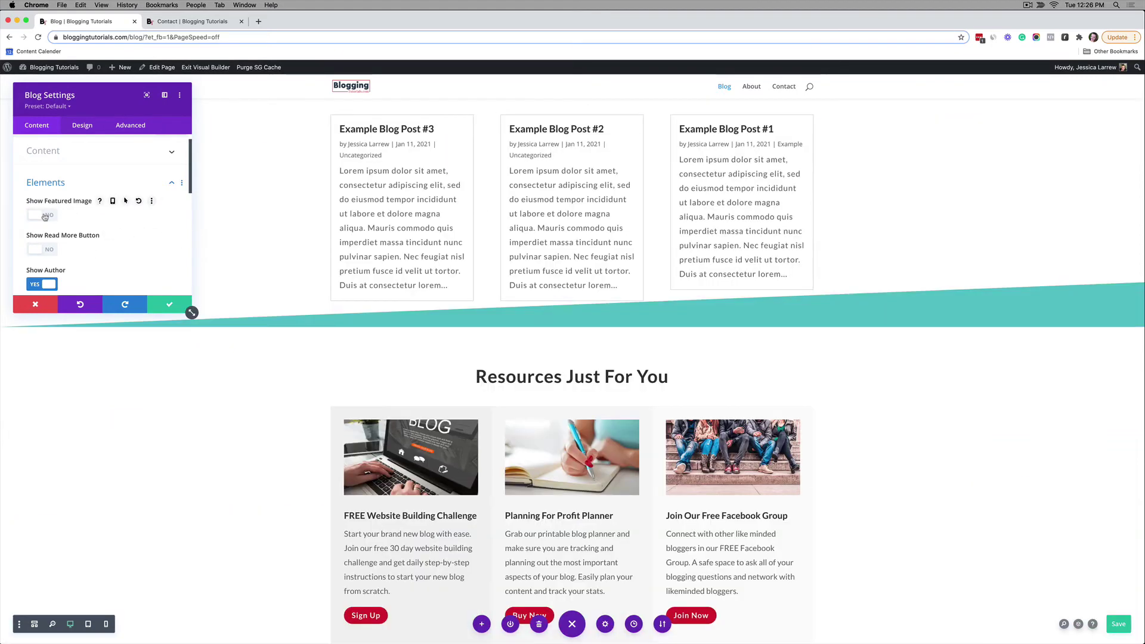
pyautogui.click(44, 215)
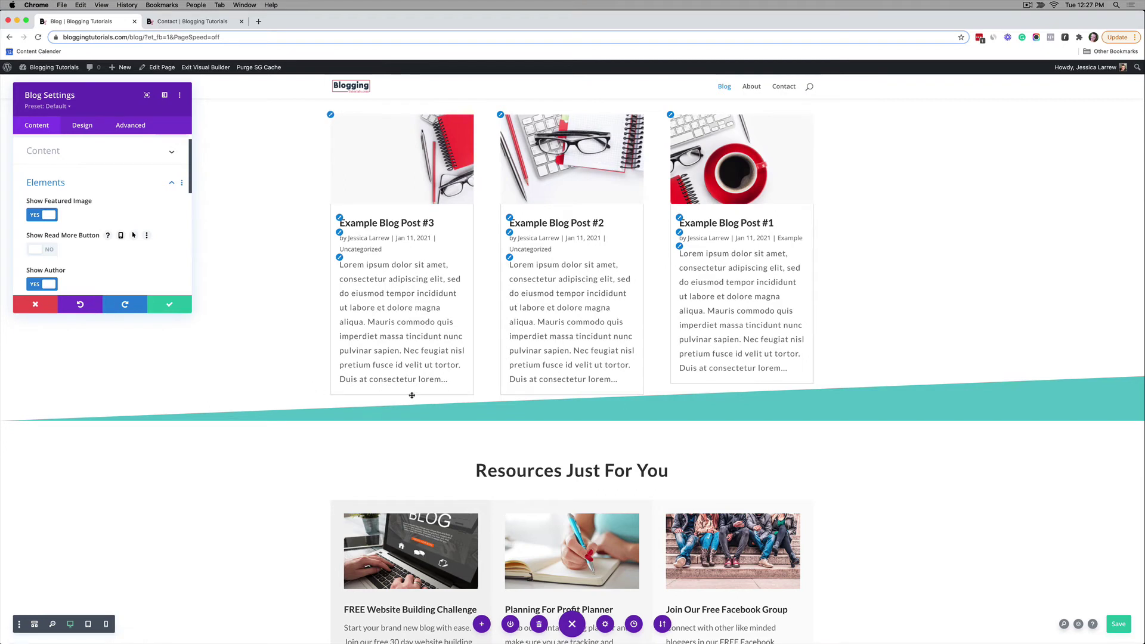
pyautogui.click(33, 250)
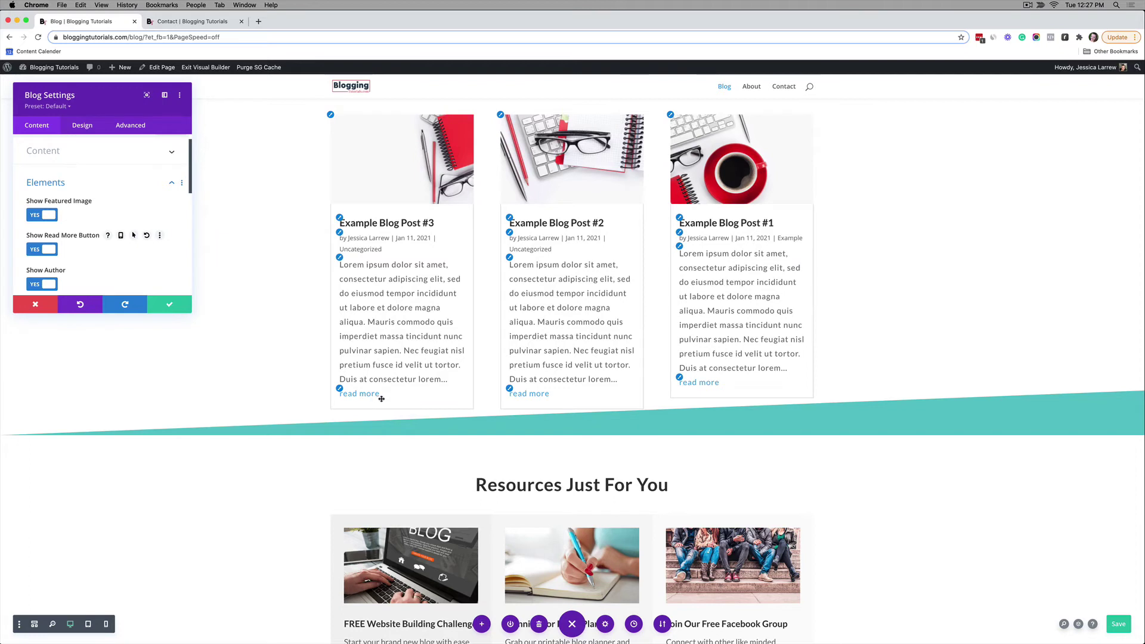
# Compare the read more links with the resource card buttons, and hide the author and date on the blog posts
pyautogui.scroll(-5, 367, 398)
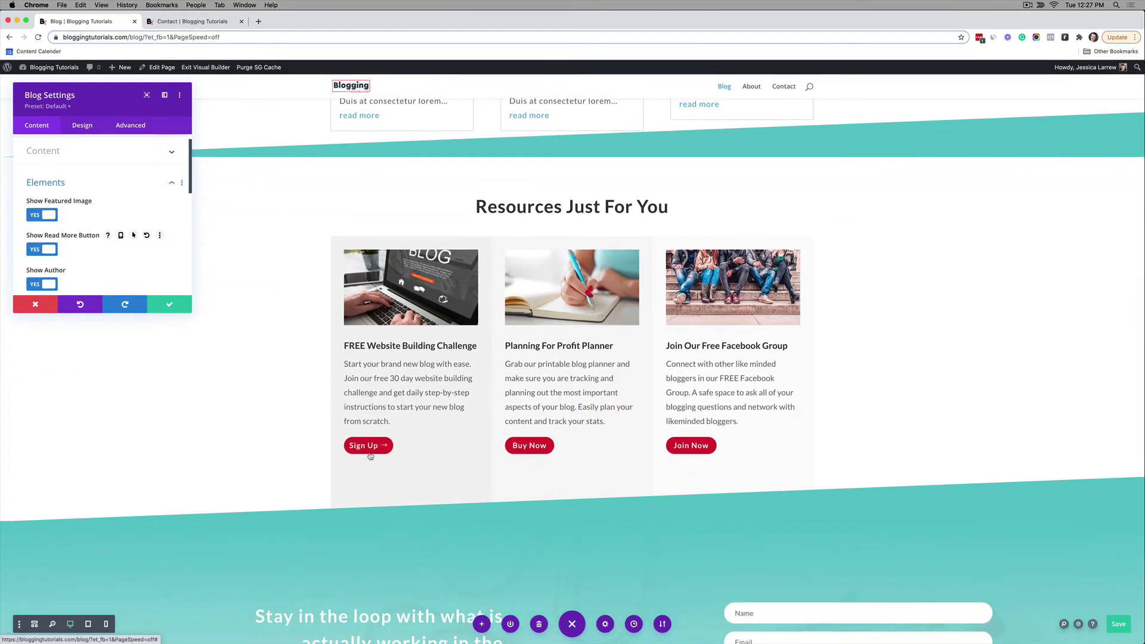
pyautogui.scroll(3, 367, 460)
pyautogui.scroll(1, 371, 446)
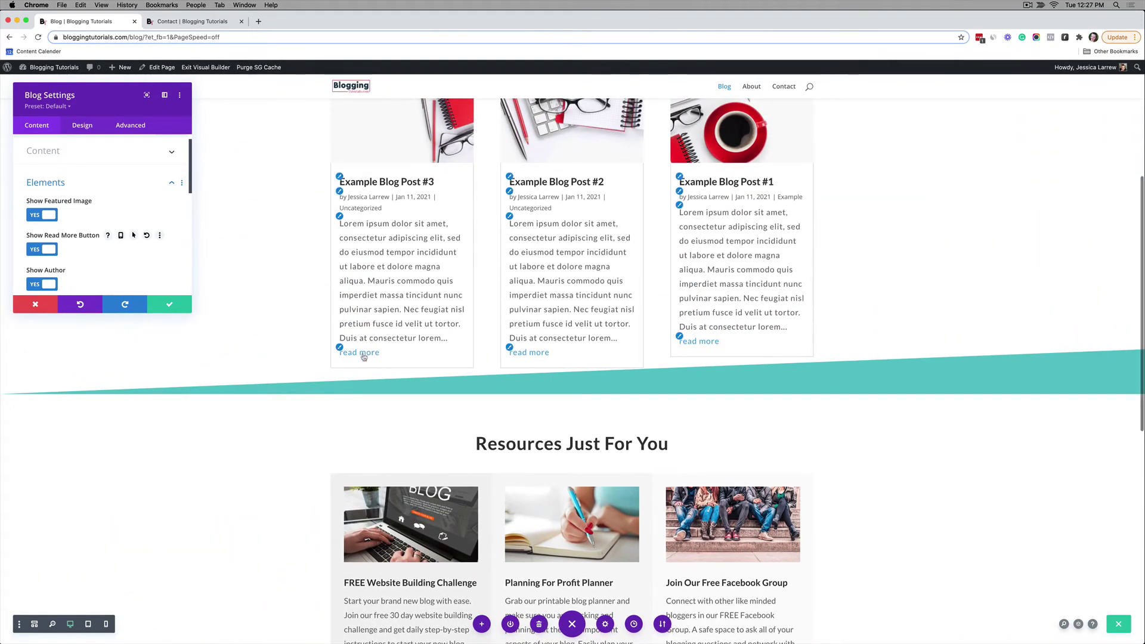
pyautogui.scroll(-4, 145, 242)
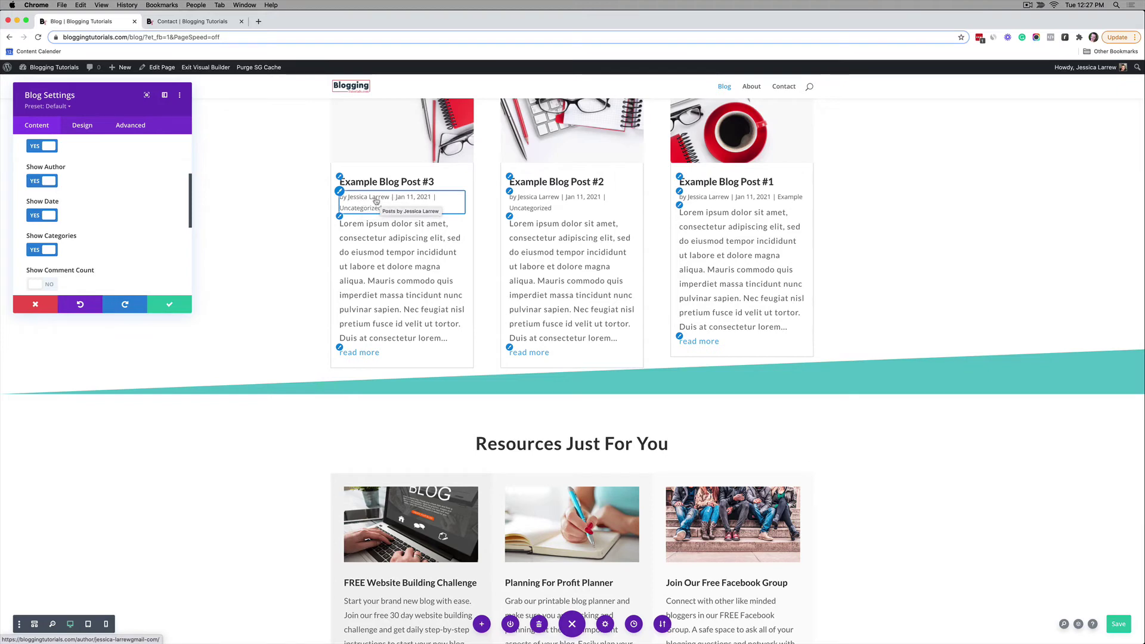
pyautogui.click(47, 181)
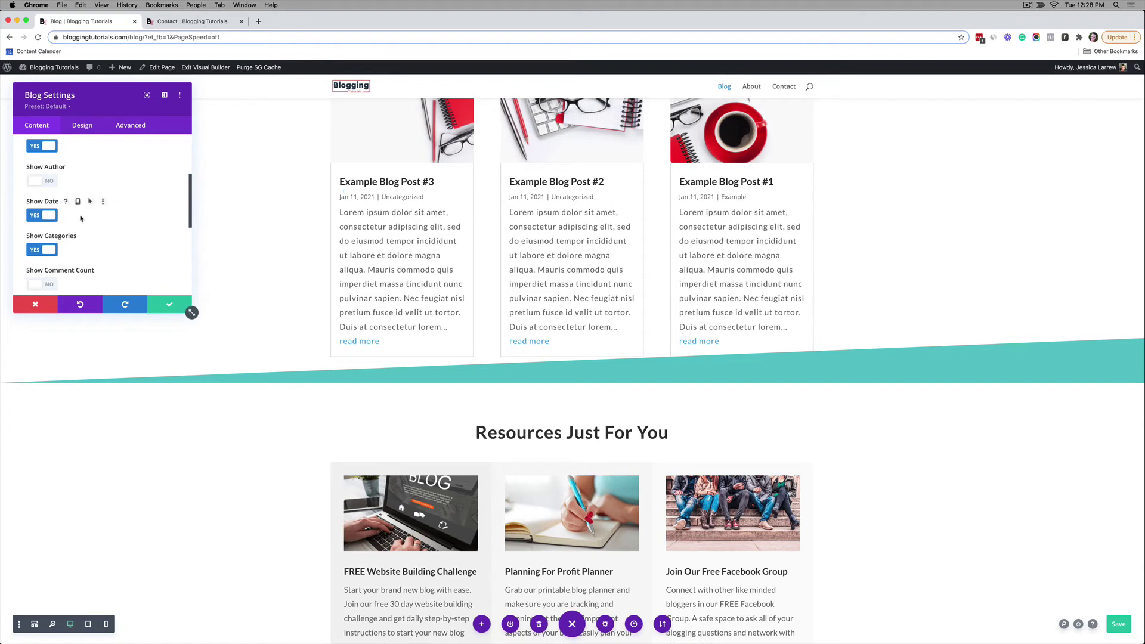
pyautogui.click(35, 220)
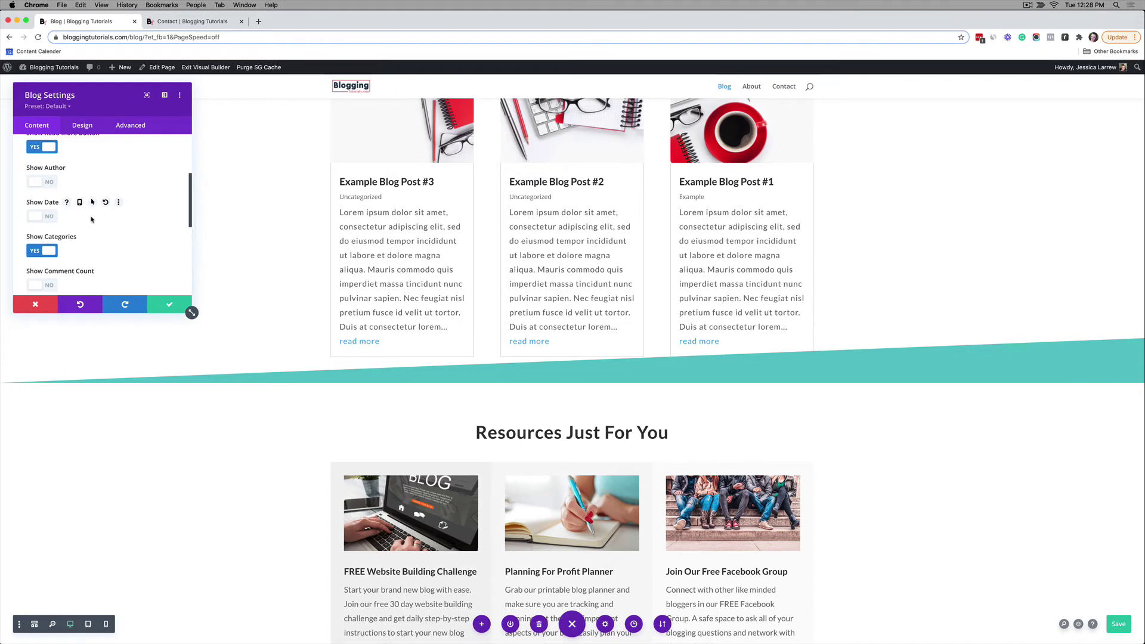
# Save the page, turn on the comment count for the blog posts, and check the post cards
pyautogui.press('super+s')
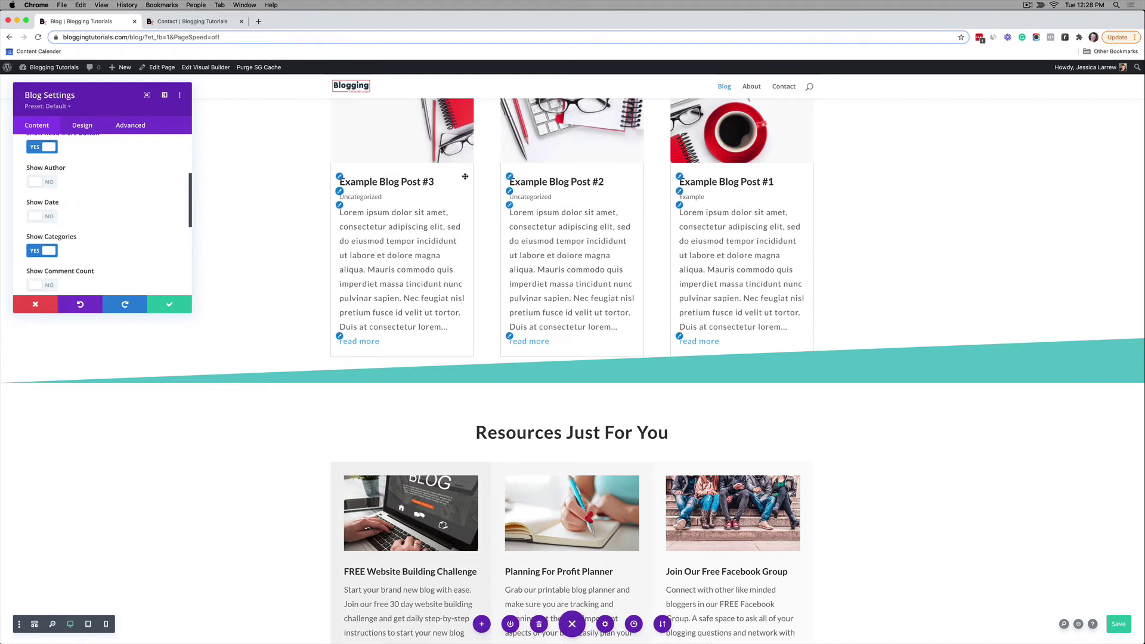
pyautogui.scroll(-2, 112, 205)
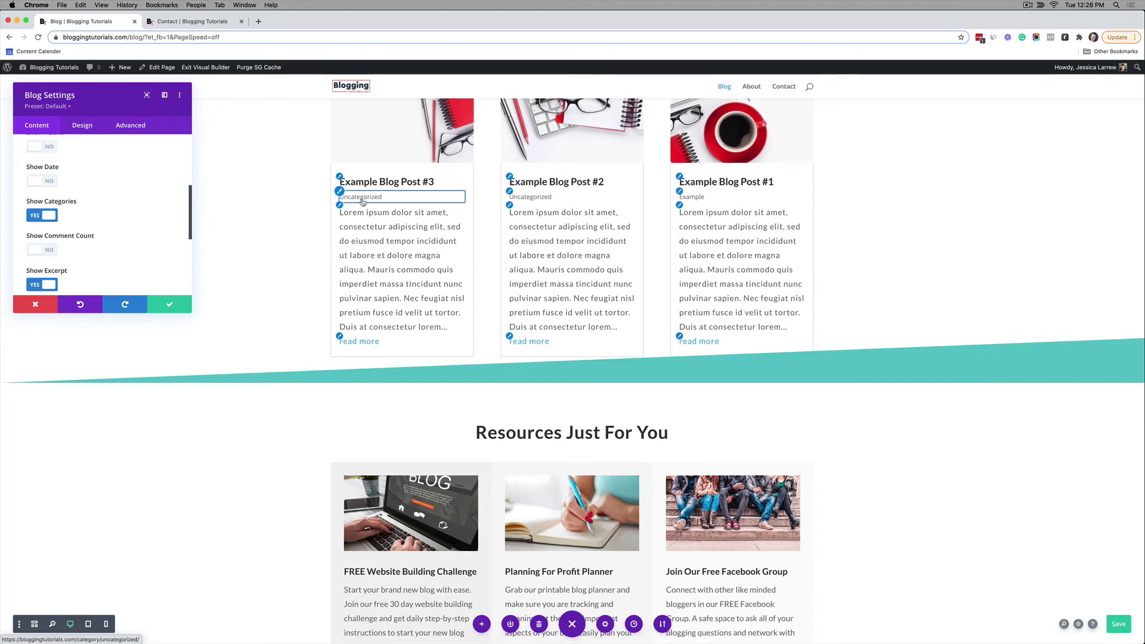
pyautogui.scroll(-1, 46, 219)
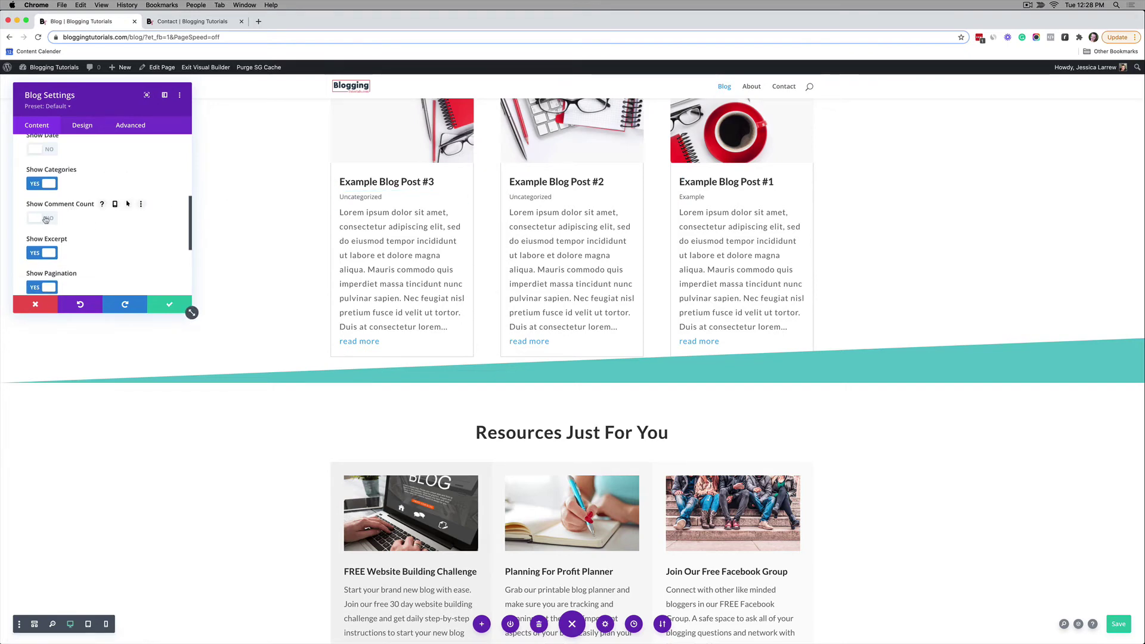
pyautogui.click(46, 219)
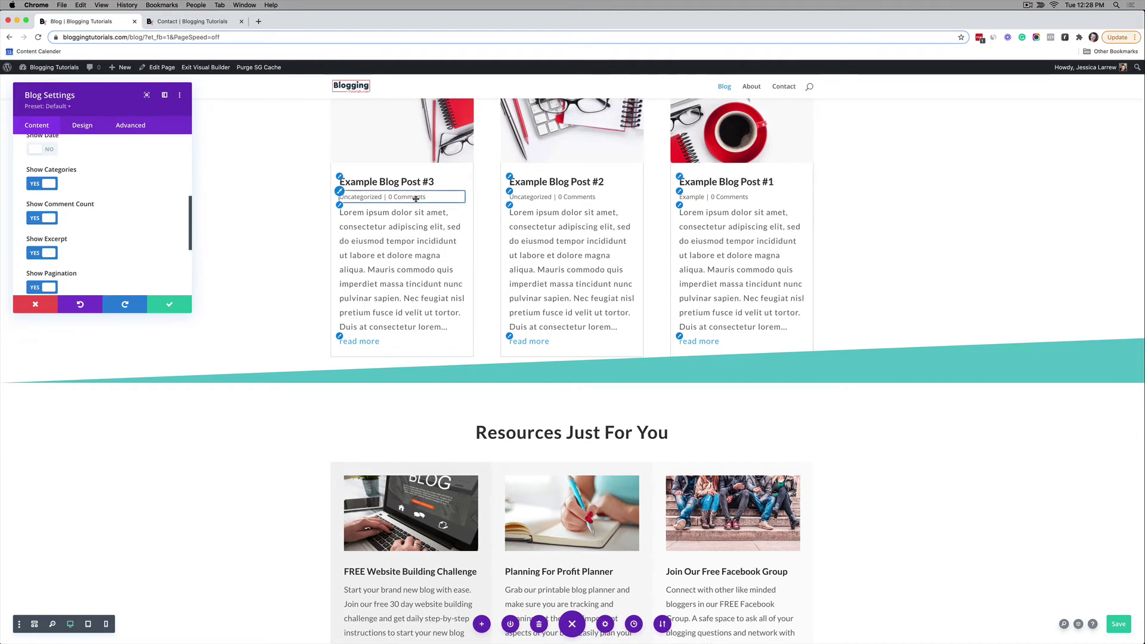
pyautogui.scroll(-2, 146, 209)
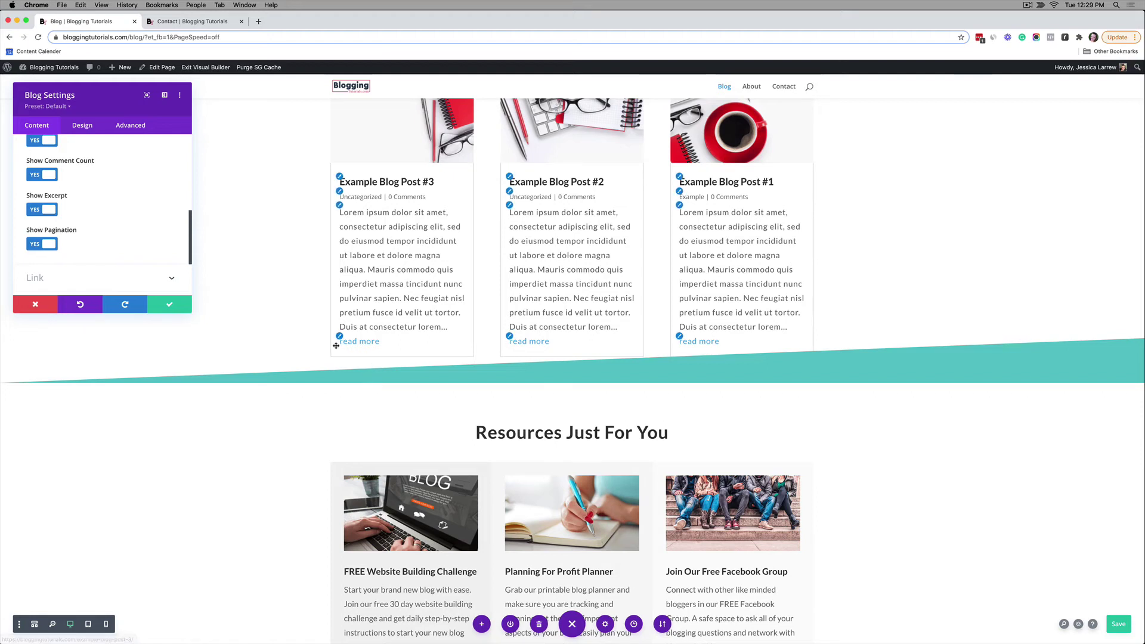
pyautogui.scroll(5, 337, 345)
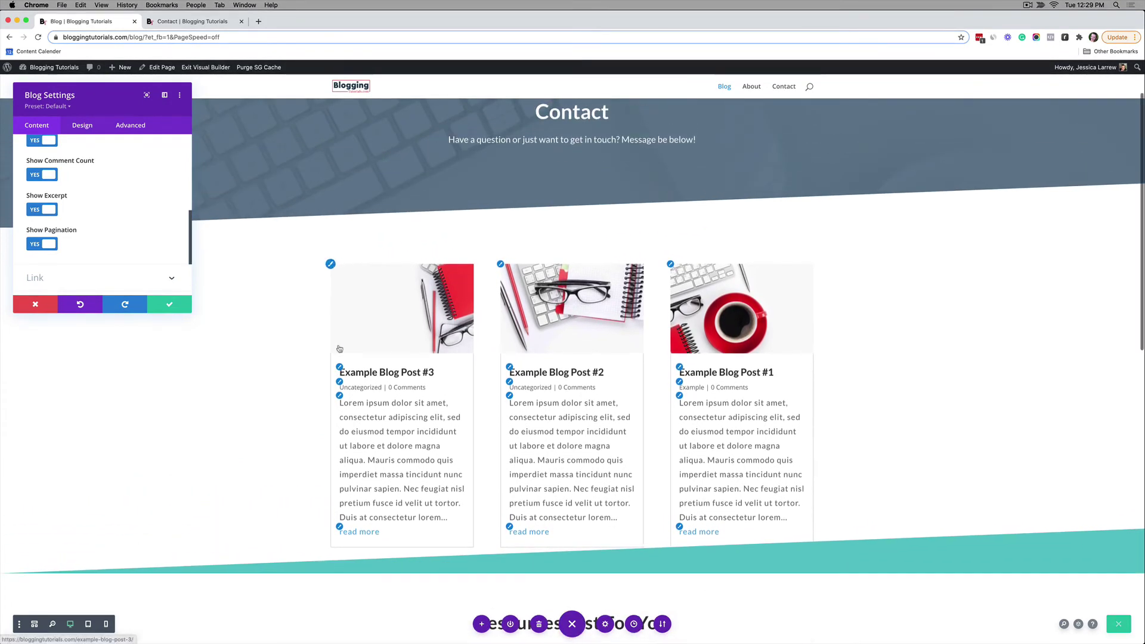
pyautogui.scroll(-2, 339, 346)
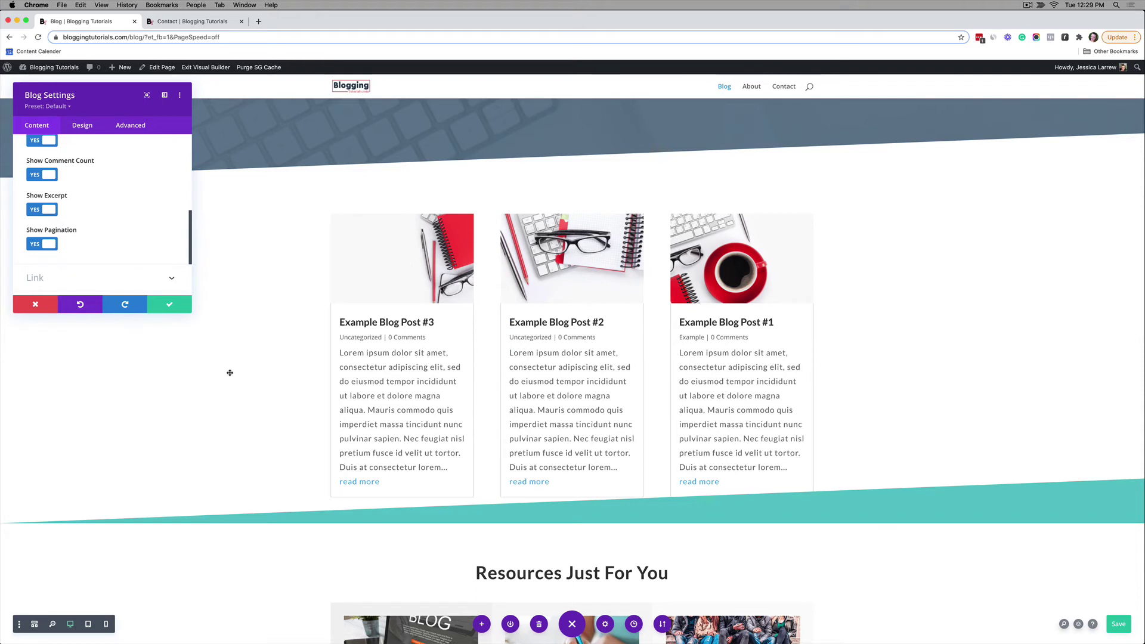
# Search the Blog module's settings for "read more"
pyautogui.scroll(5, 129, 233)
pyautogui.moveTo(127, 234)
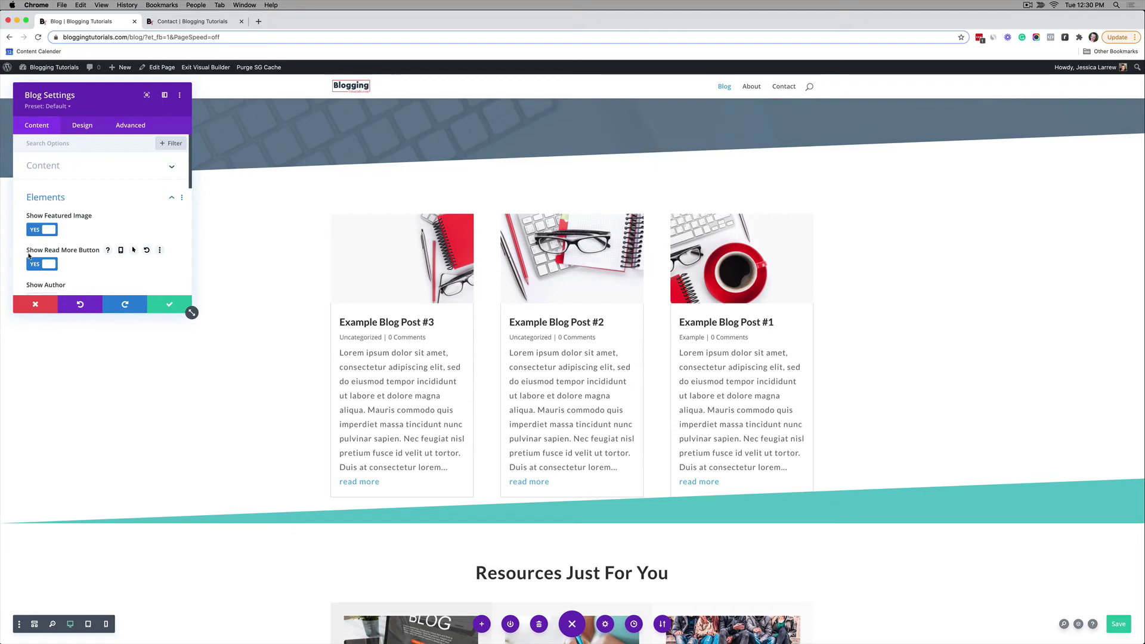
pyautogui.scroll(-1, 57, 263)
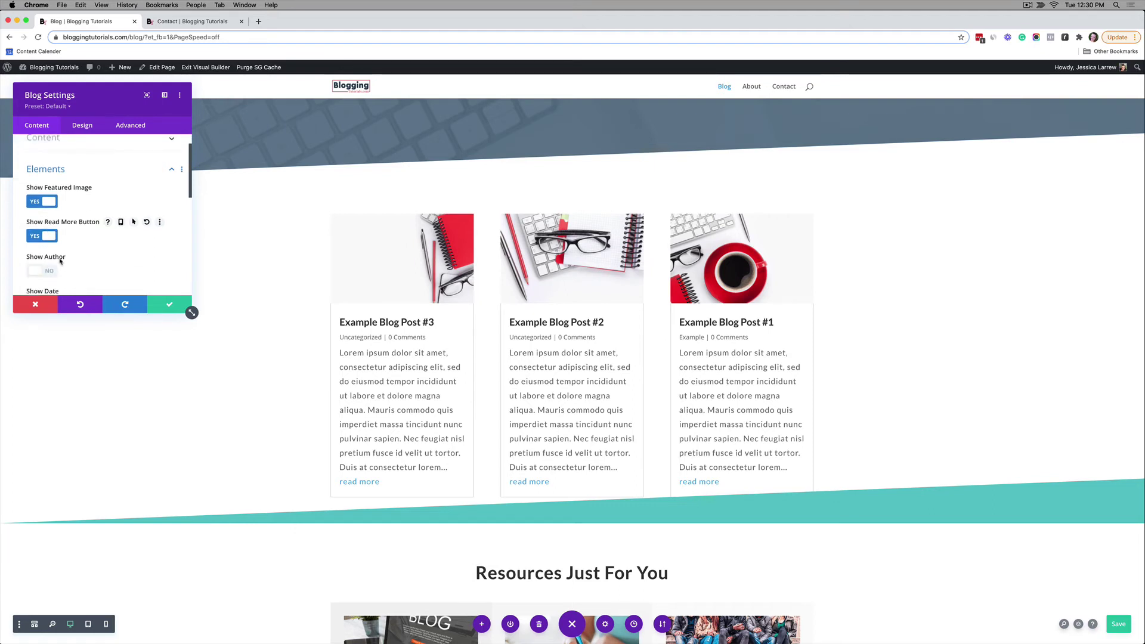
pyautogui.scroll(1, 58, 263)
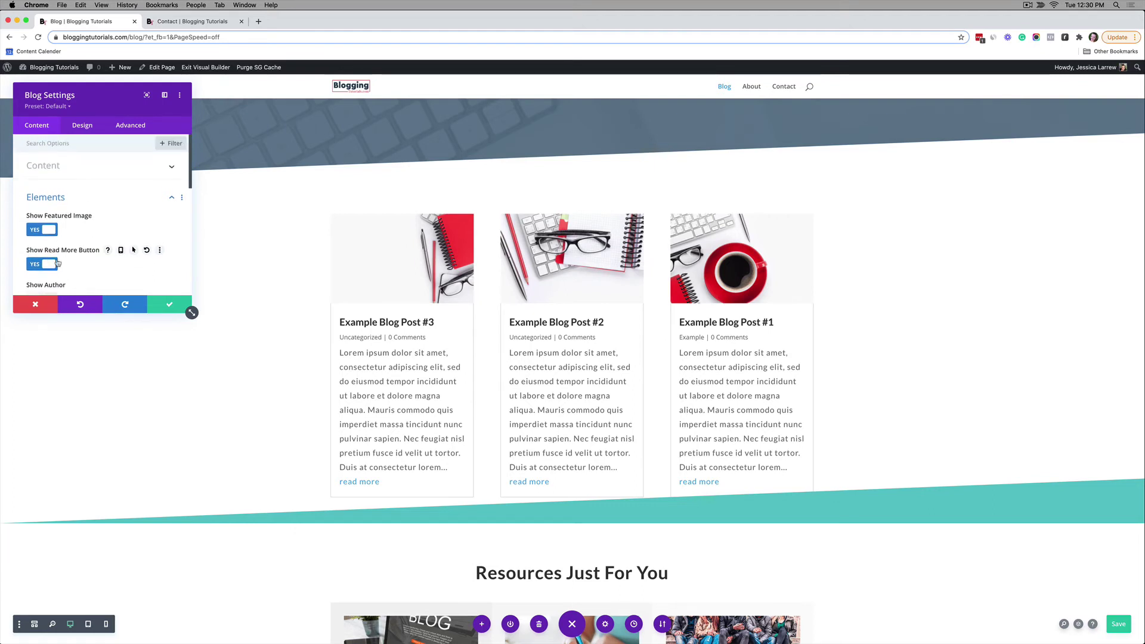
pyautogui.click(67, 145)
pyautogui.write('read more')
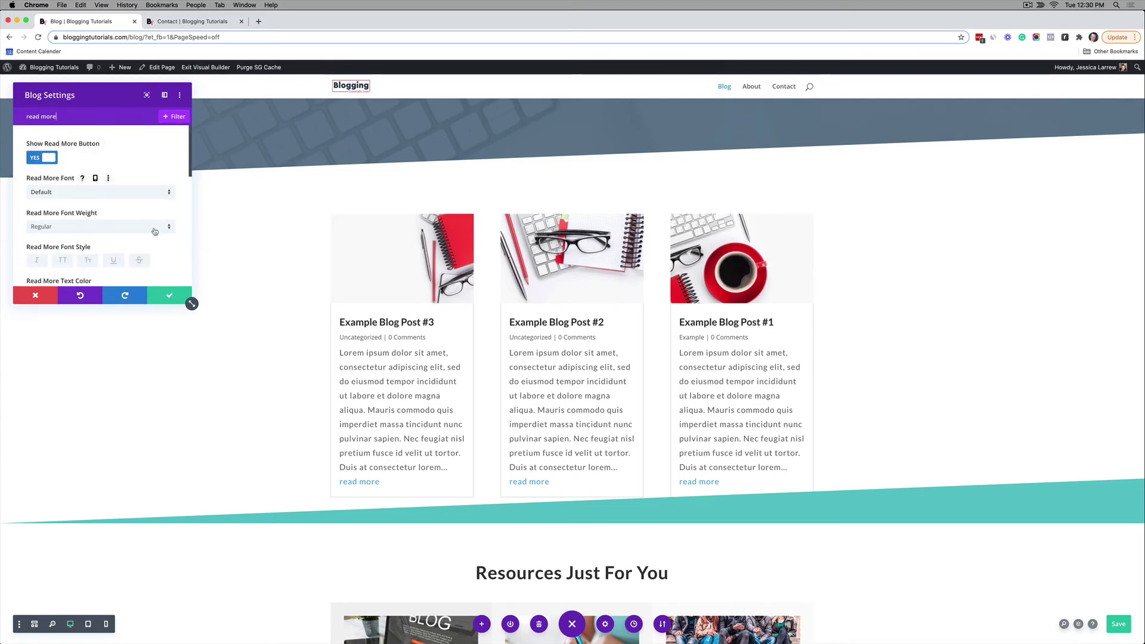
# Add Read More Button CSS: background #5ac5cb, inline-block, color #fff, padding 5px 15px, top margin 20px, width 100%, centered capitalized text and rounded corners
pyautogui.scroll(-5, 155, 232)
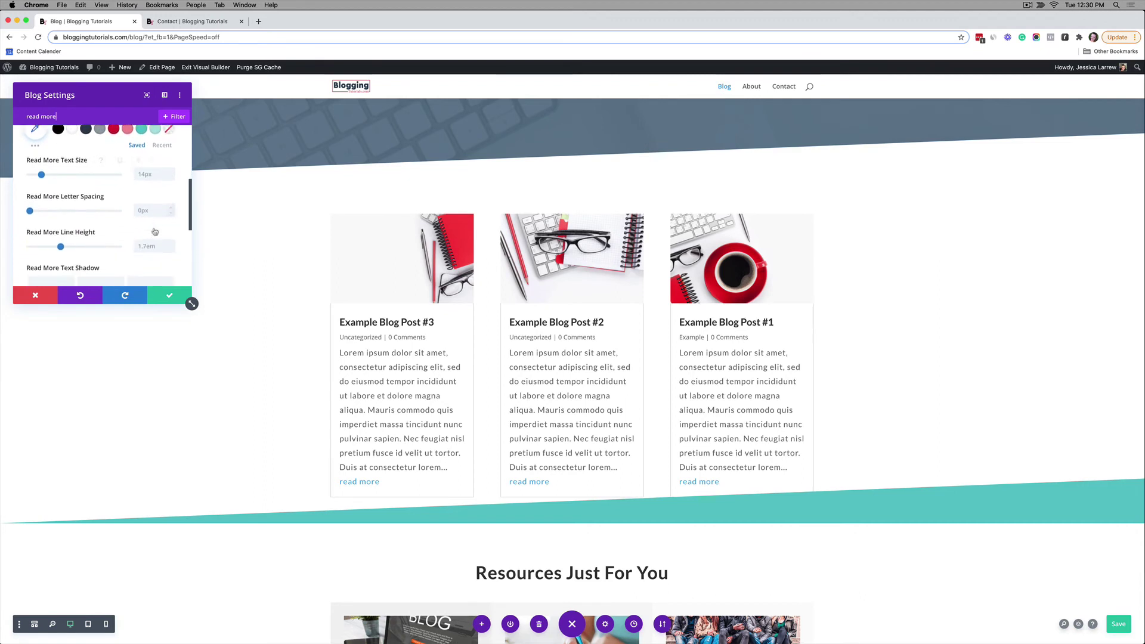
pyautogui.scroll(-5, 154, 232)
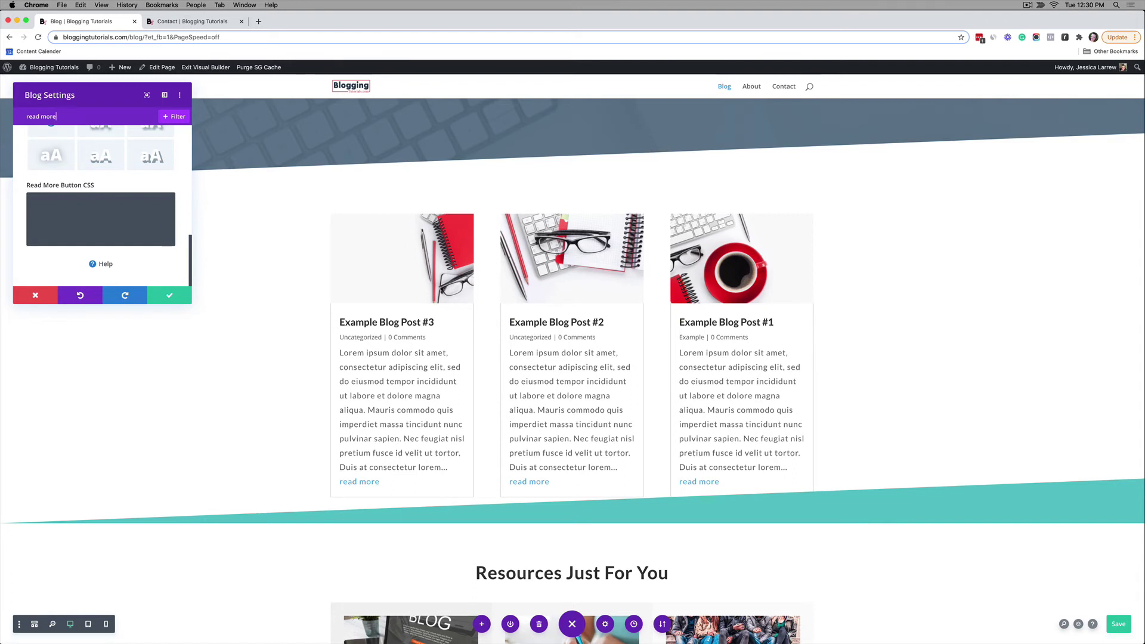
pyautogui.click(127, 220)
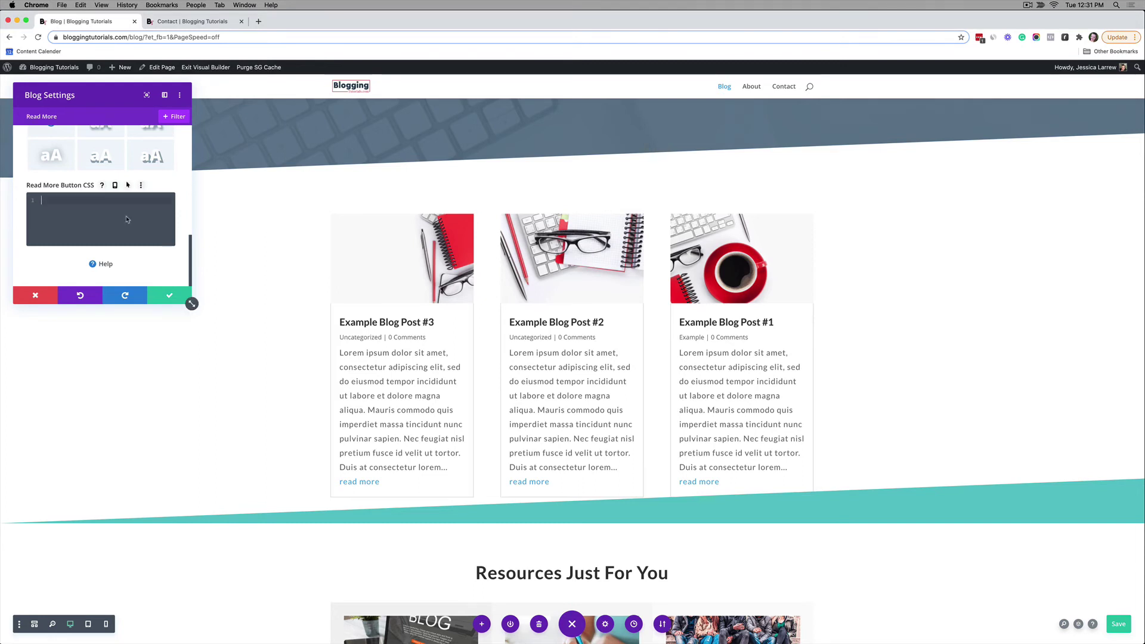
pyautogui.write('background-color: #5ac5cb;     display: inline-block !important;     color: #fff;     padding: 5px 15px;     margin-top: 20px;     width: 100%;     text-align: center;     text-transform: capitalize;     border-radius: 30px;')
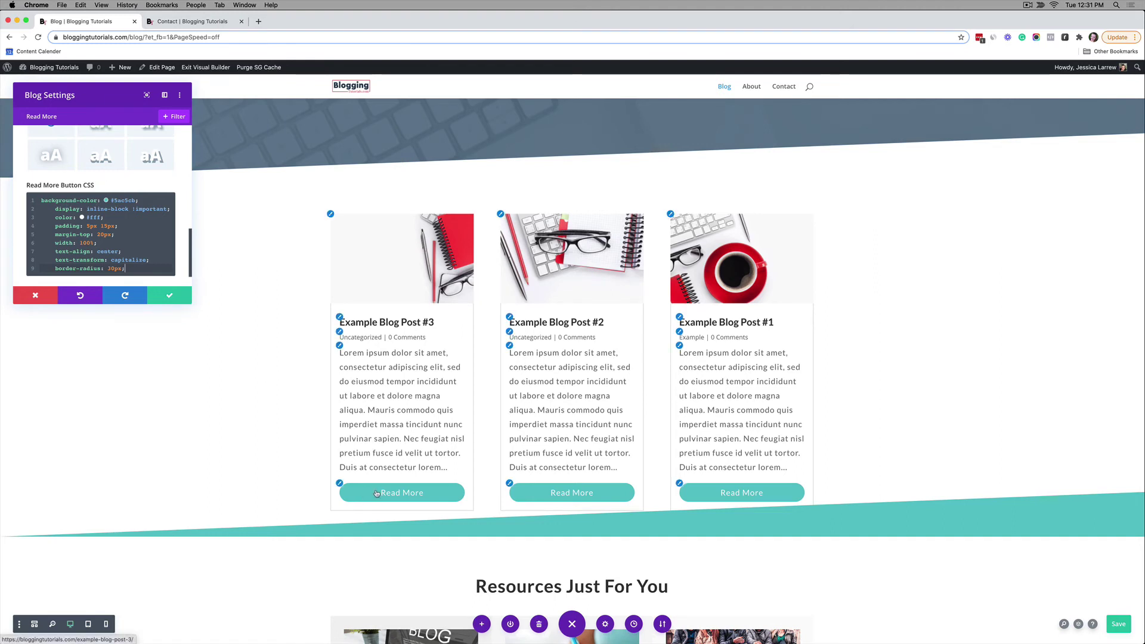
# Compare the Read More buttons with the resource card and signup buttons, and highlight the background color code in the button CSS
pyautogui.scroll(-7, 371, 474)
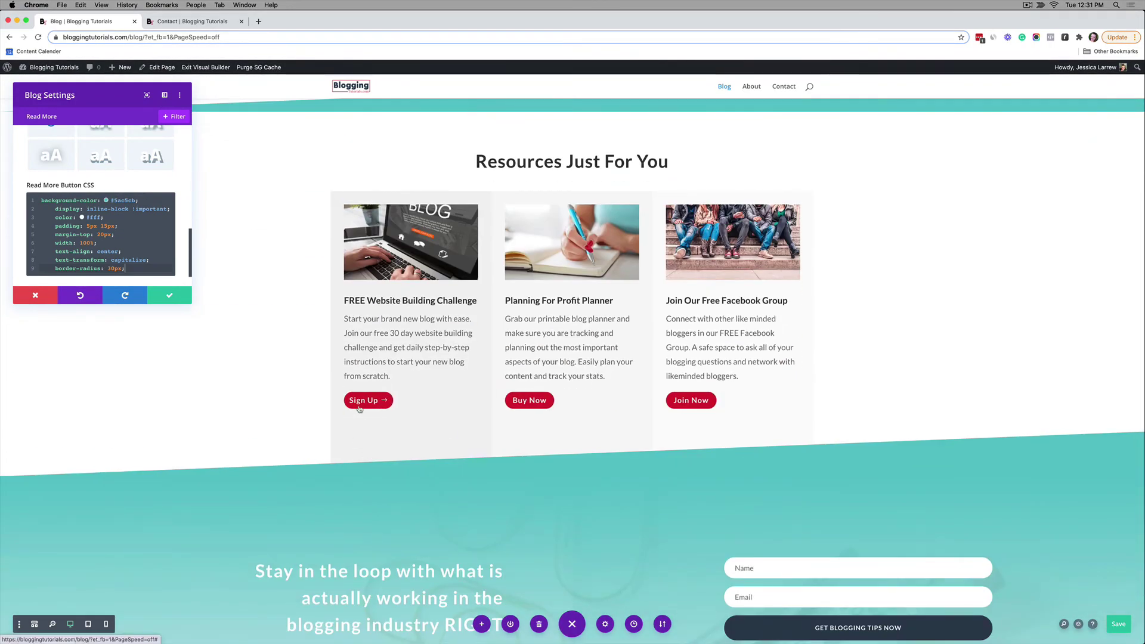
pyautogui.scroll(-3, 359, 408)
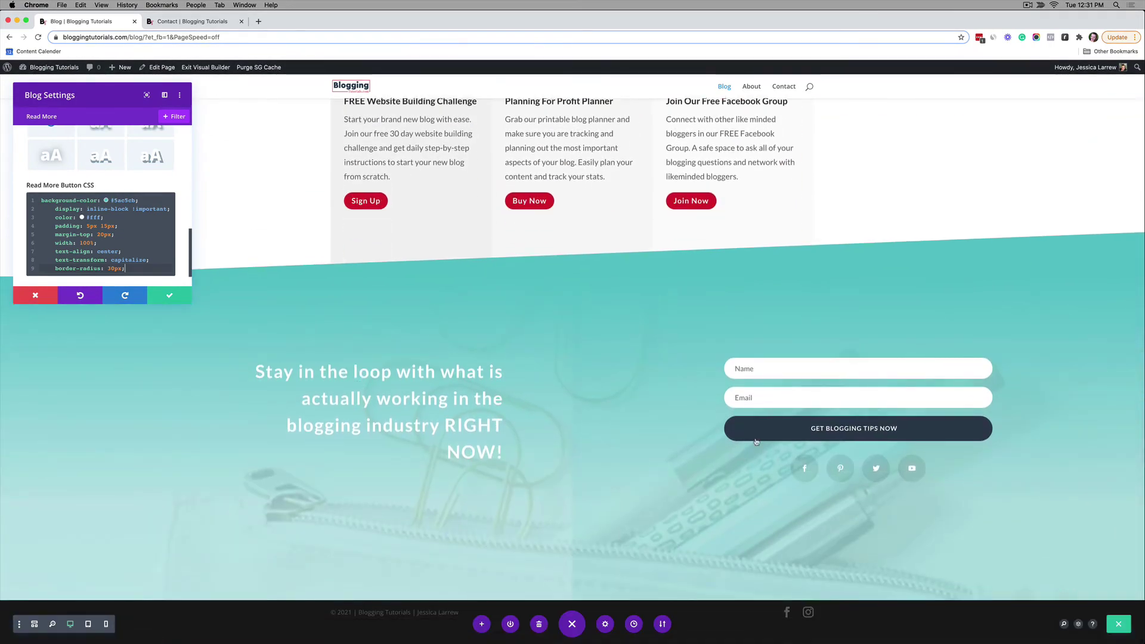
pyautogui.scroll(8, 756, 442)
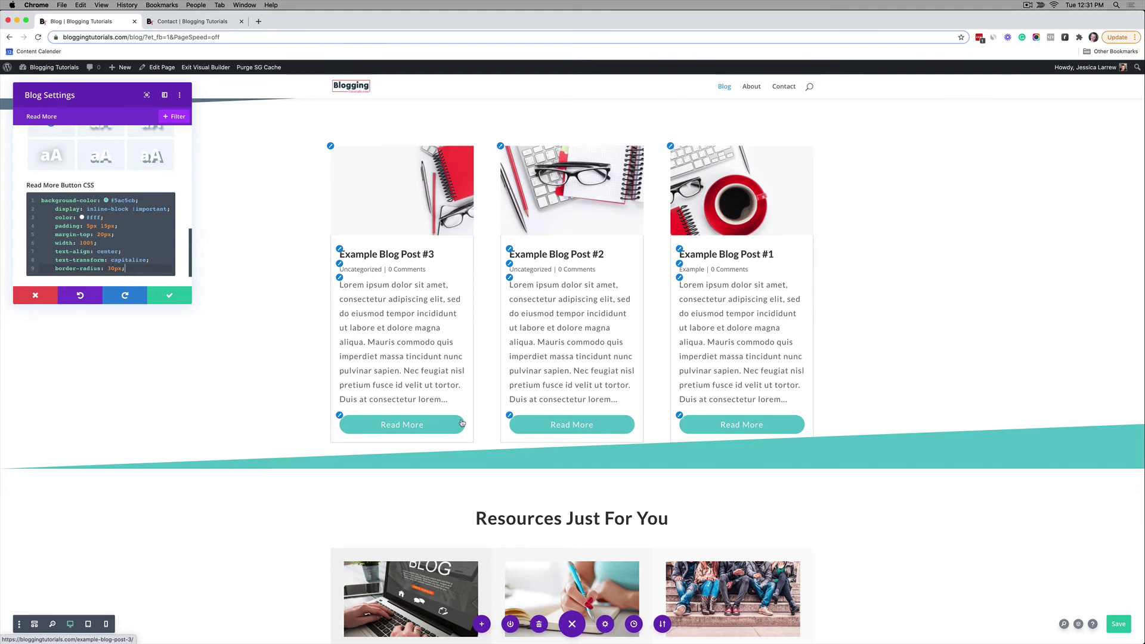
pyautogui.scroll(-1, 143, 239)
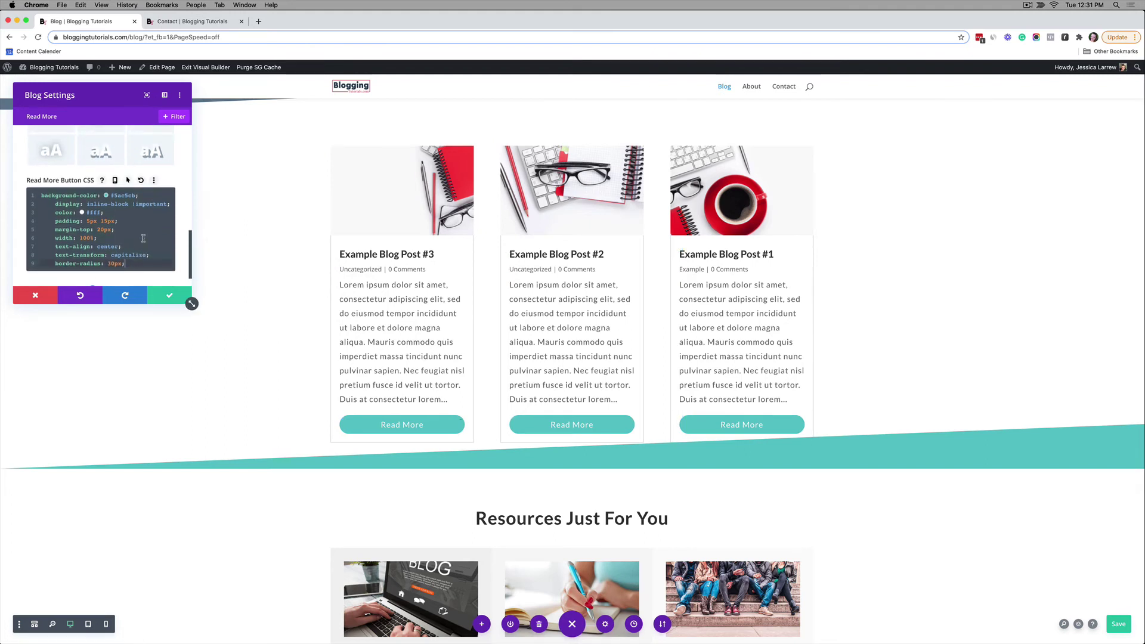
pyautogui.doubleClick(118, 196)
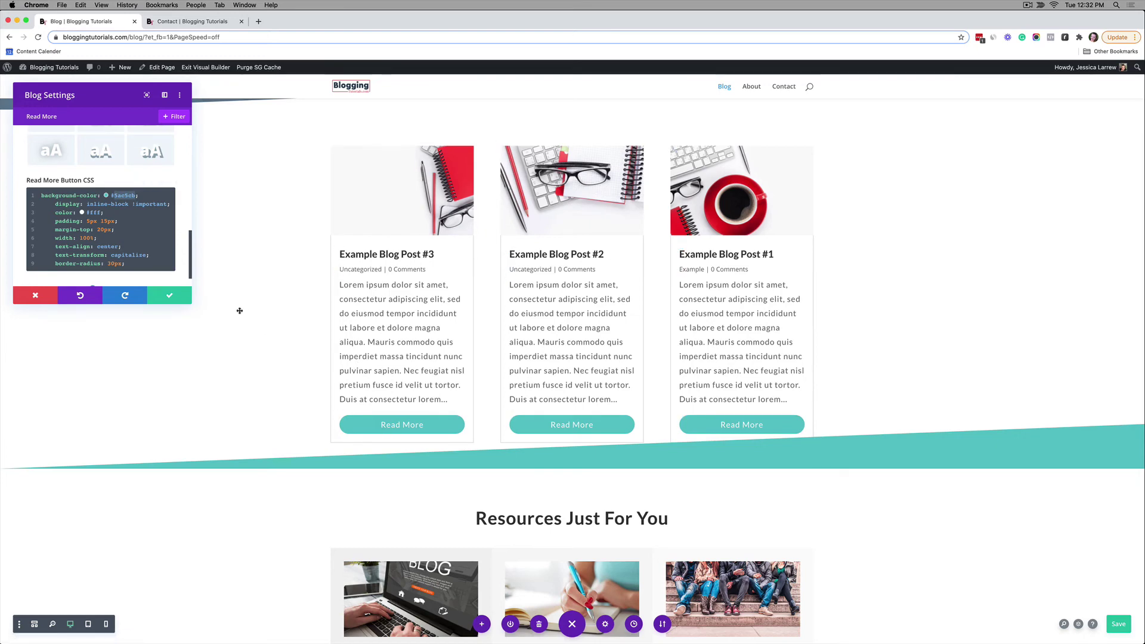
pyautogui.scroll(-5, 361, 334)
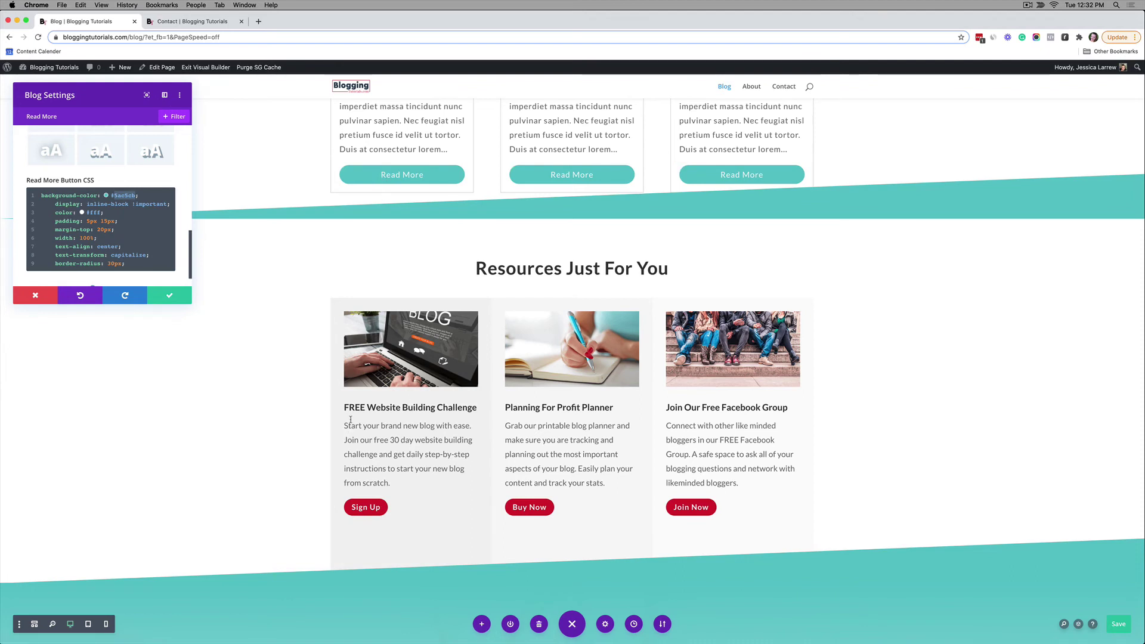
pyautogui.scroll(2, 334, 382)
pyautogui.scroll(-2, 238, 286)
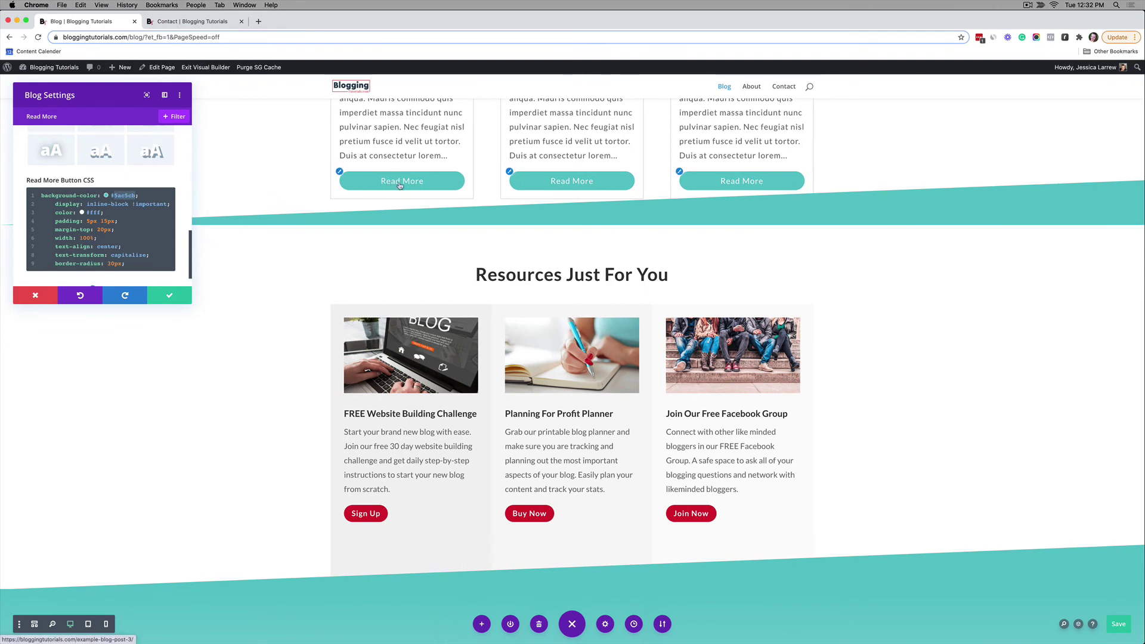
# Set the Read More font weight to Bold
pyautogui.scroll(5, 153, 240)
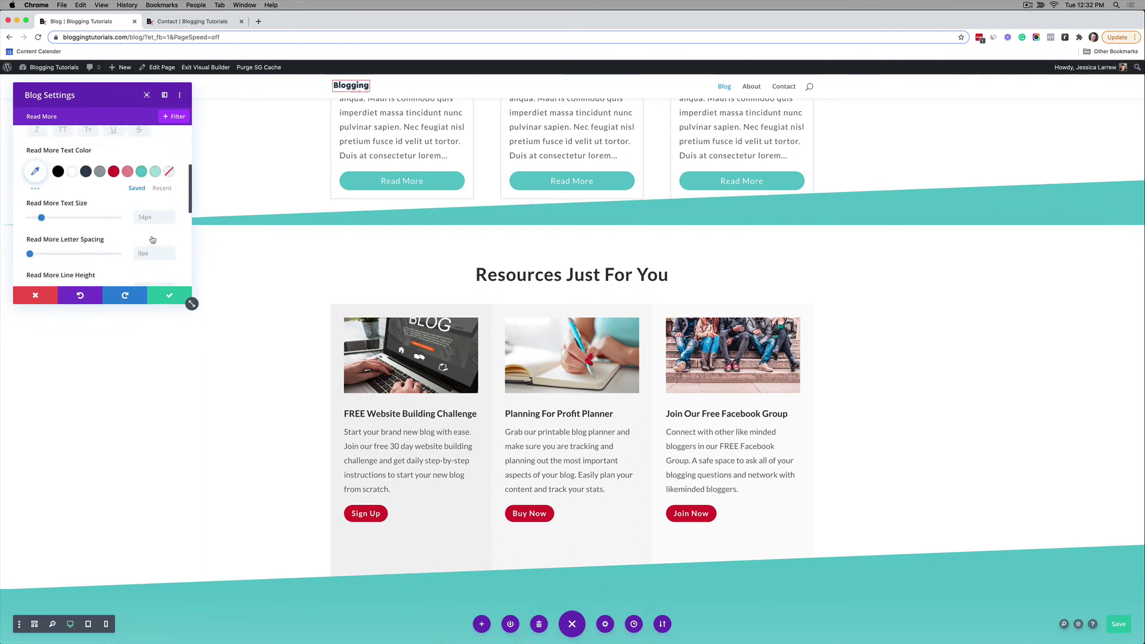
pyautogui.scroll(4, 153, 240)
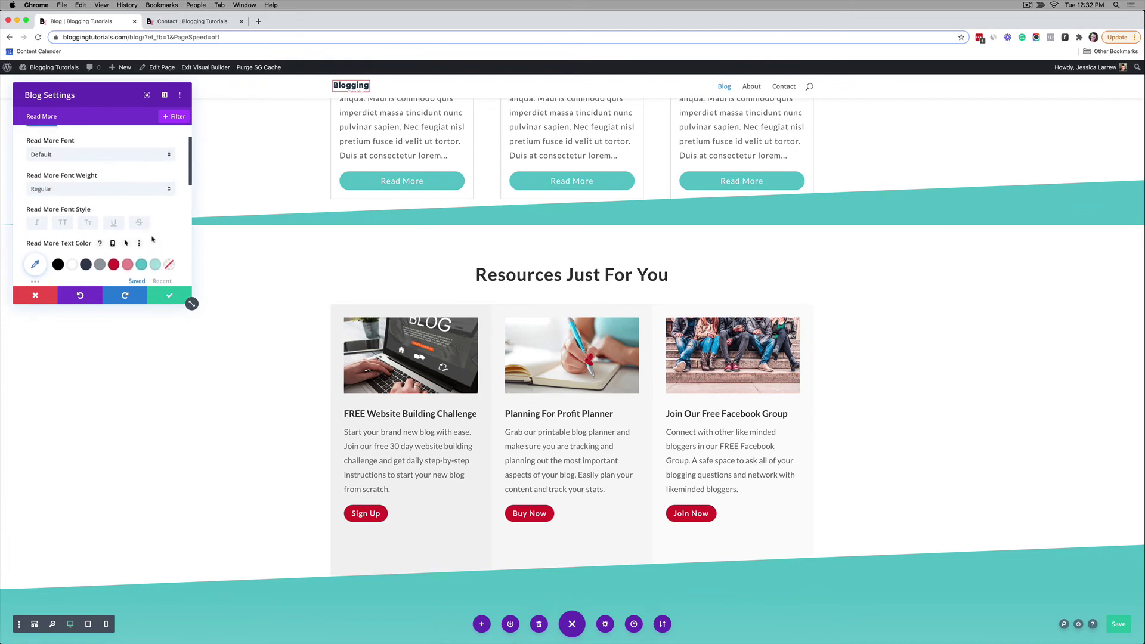
pyautogui.scroll(2, 153, 240)
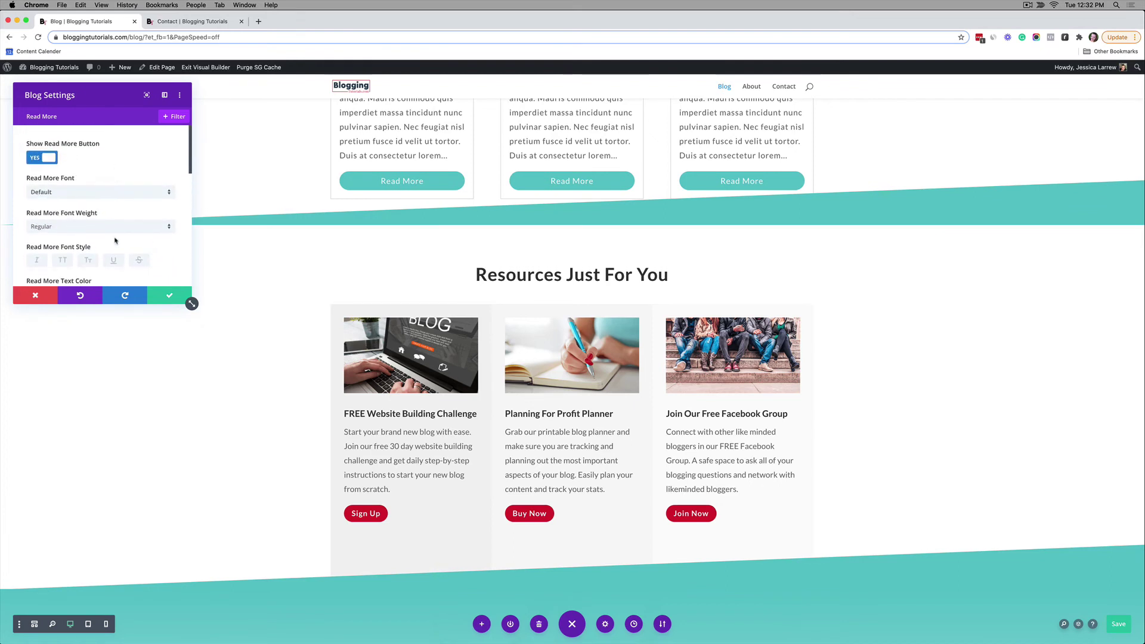
pyautogui.scroll(-3, 119, 241)
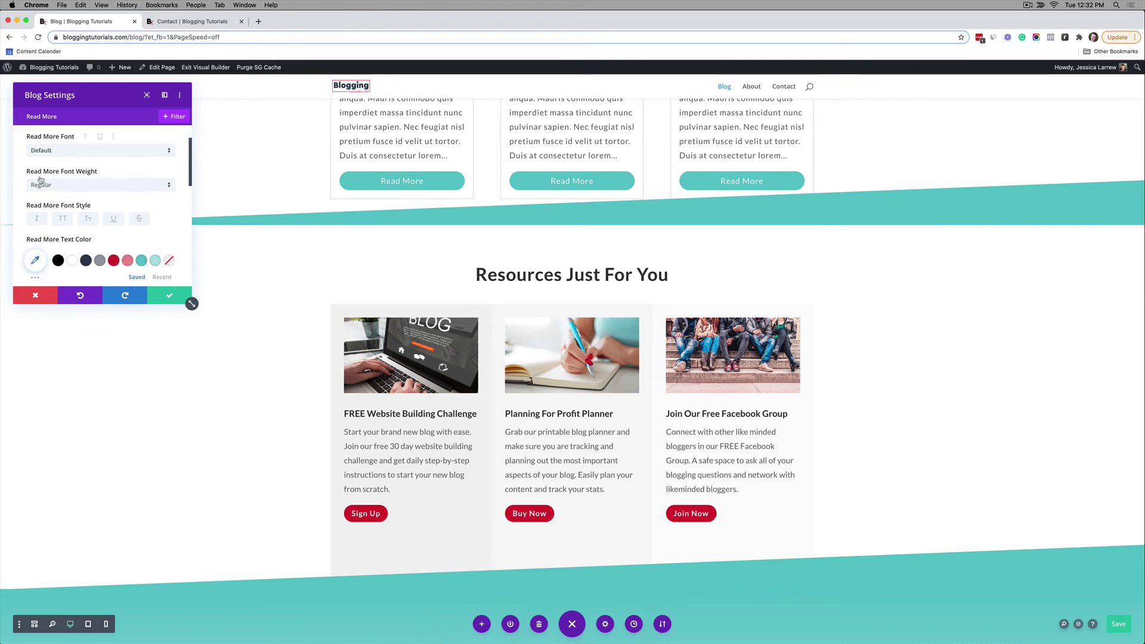
pyautogui.click(39, 185)
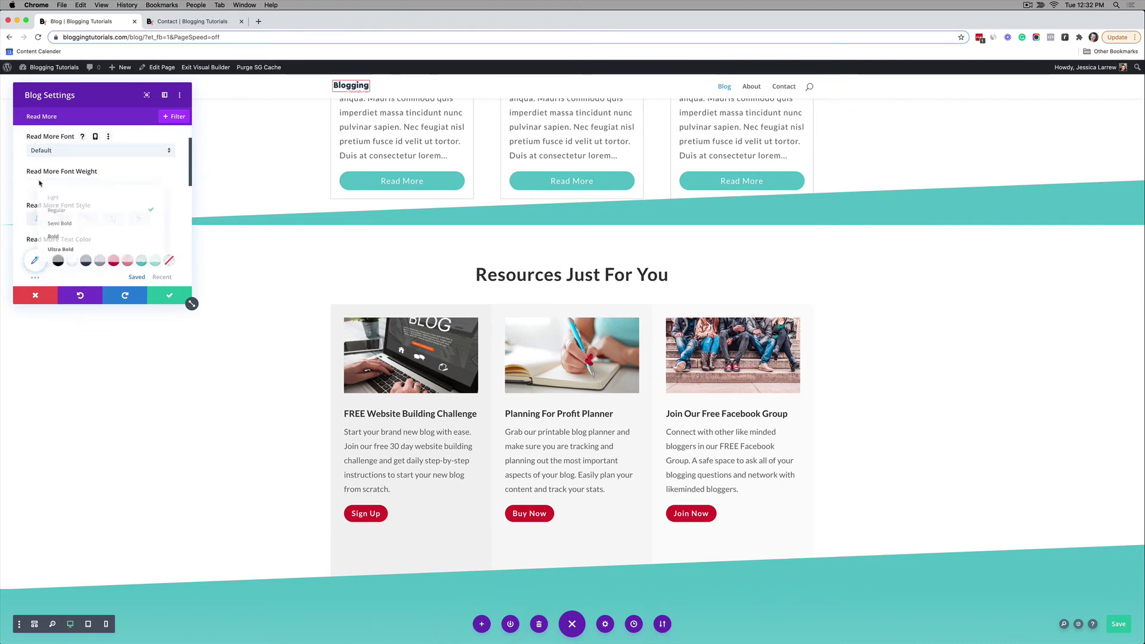
pyautogui.click(48, 238)
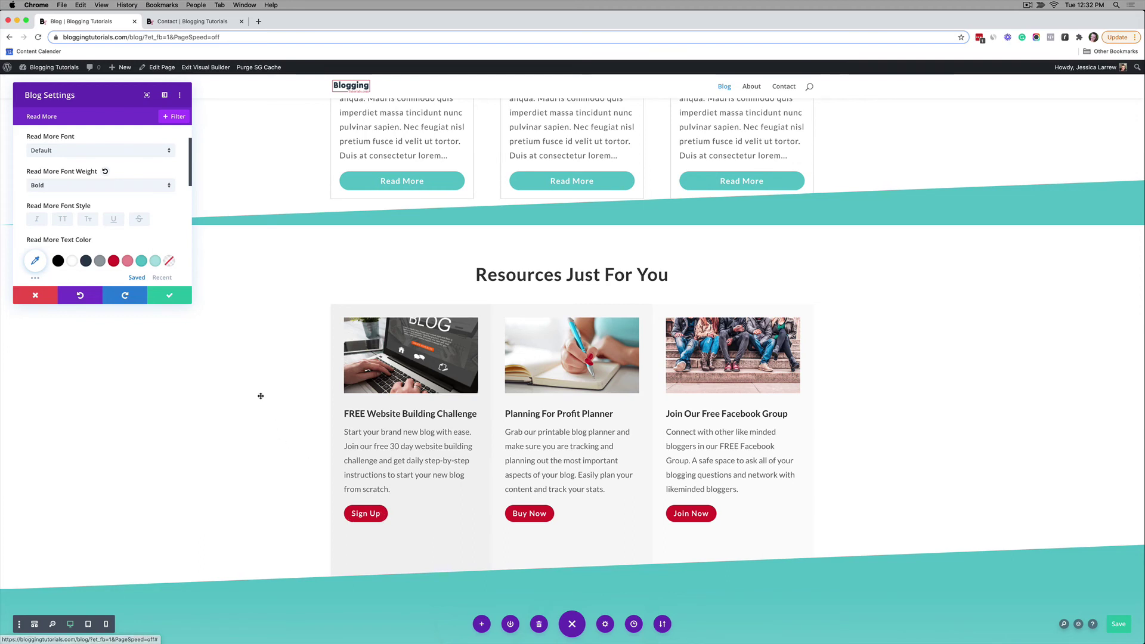
# Review the whole page from the header to the footer, checking how the blog cards and buttons fit the design
pyautogui.scroll(5, 368, 311)
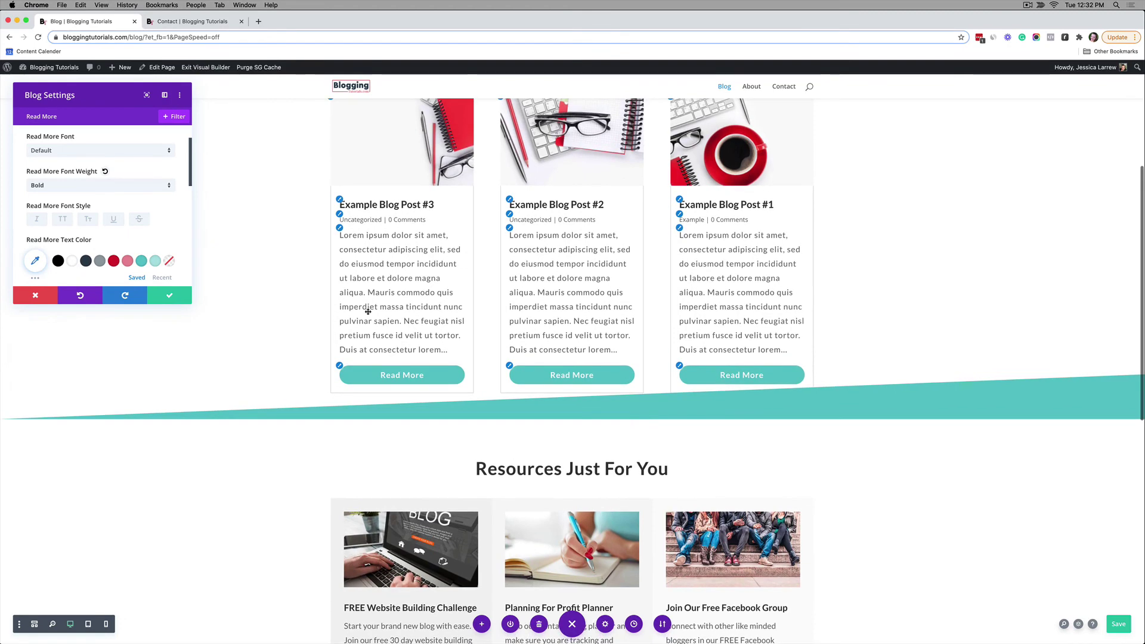
pyautogui.scroll(-5, 368, 312)
pyautogui.scroll(-5, 367, 311)
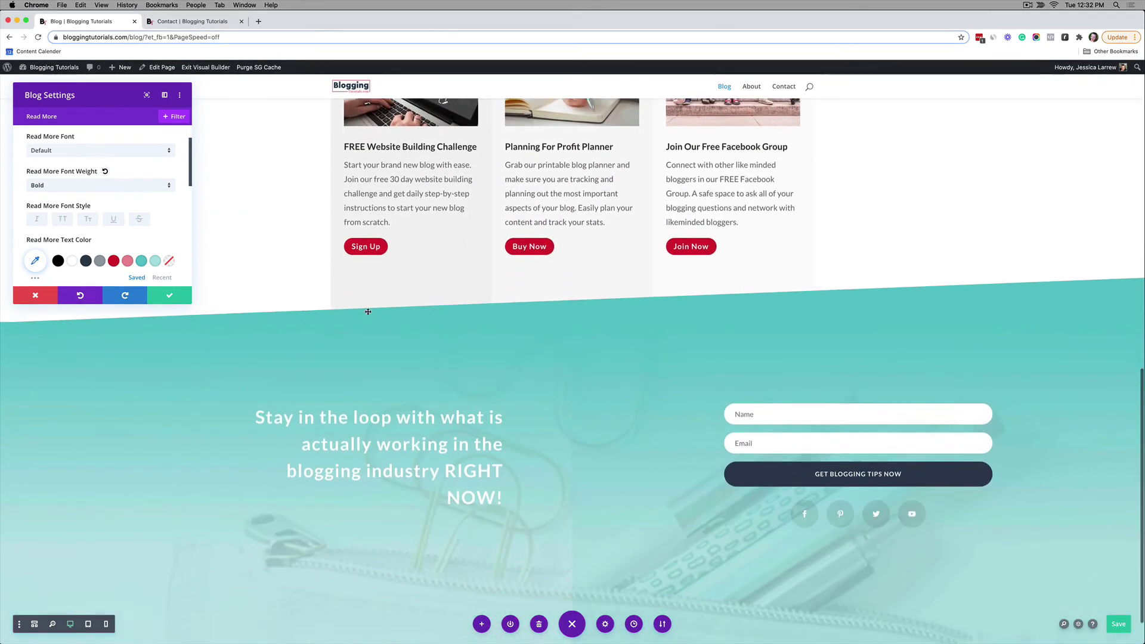
pyautogui.scroll(7, 368, 312)
pyautogui.scroll(10, 368, 312)
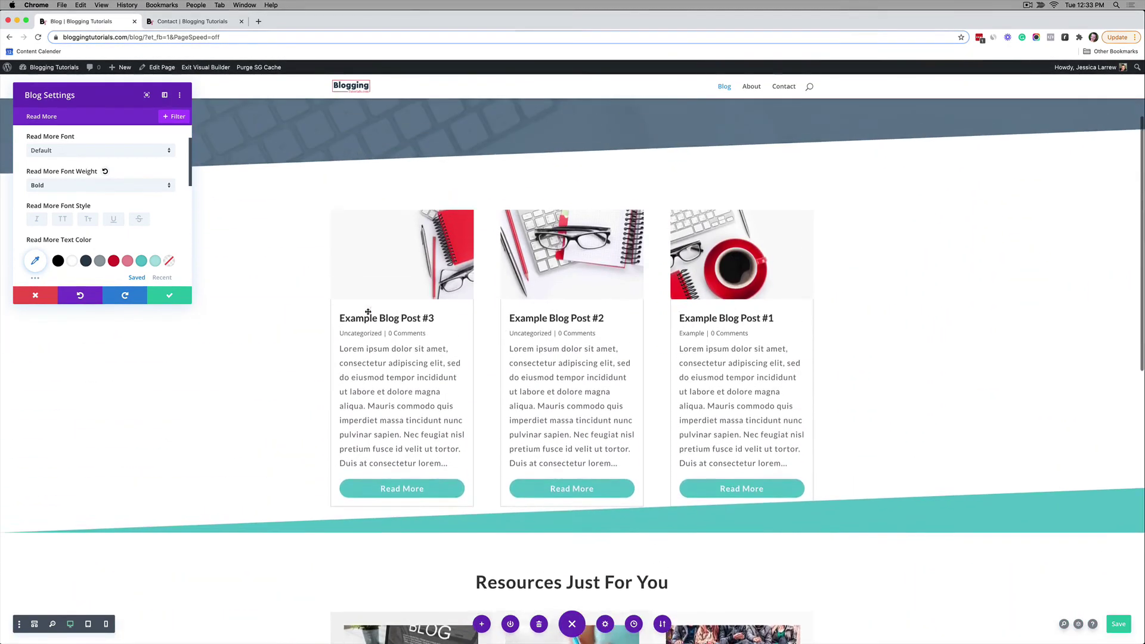
pyautogui.scroll(-2, 507, 217)
pyautogui.scroll(-15, 507, 217)
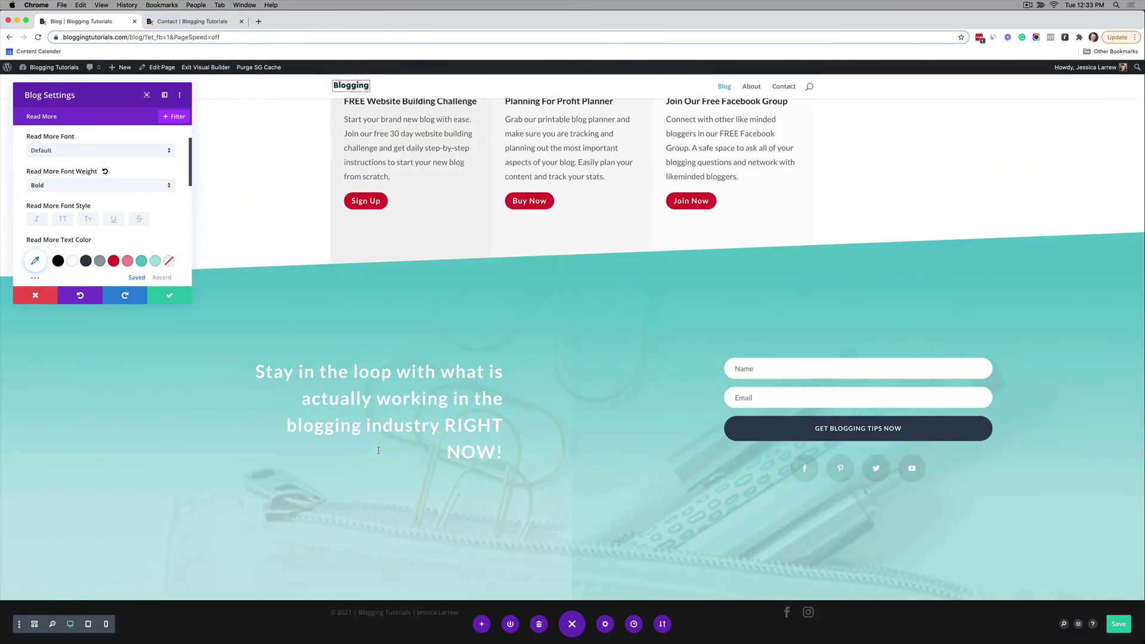
pyautogui.scroll(15, 378, 455)
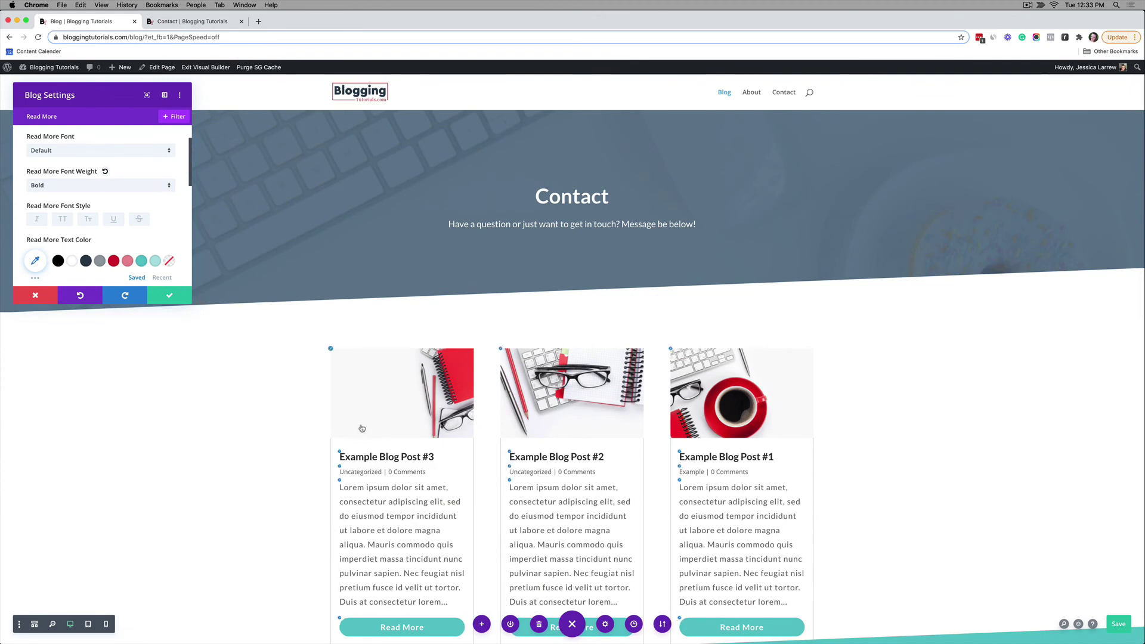
pyautogui.scroll(-3, 365, 425)
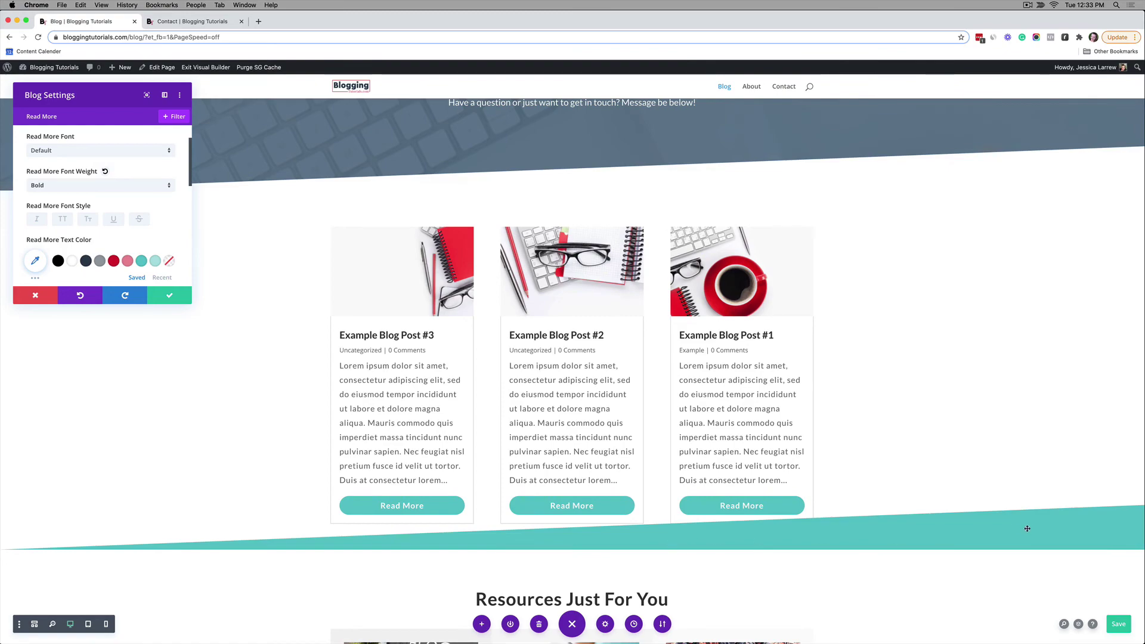
pyautogui.scroll(-4, 900, 325)
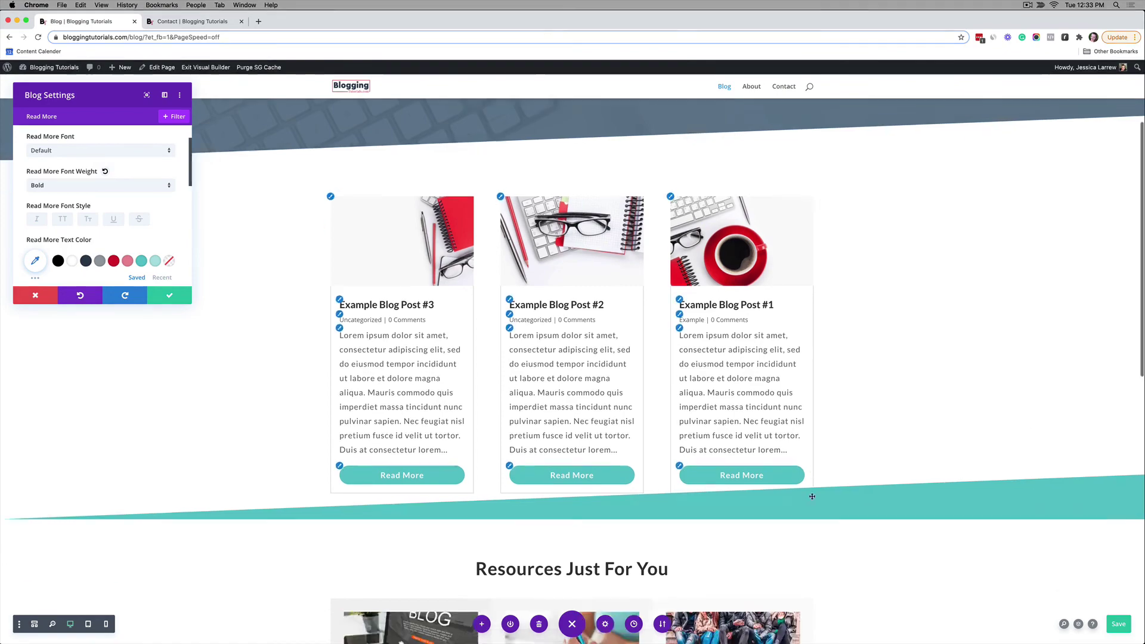
# Check how the blog cards sit against the section divider and resources area, and save the Blog module settings
pyautogui.scroll(5, 663, 409)
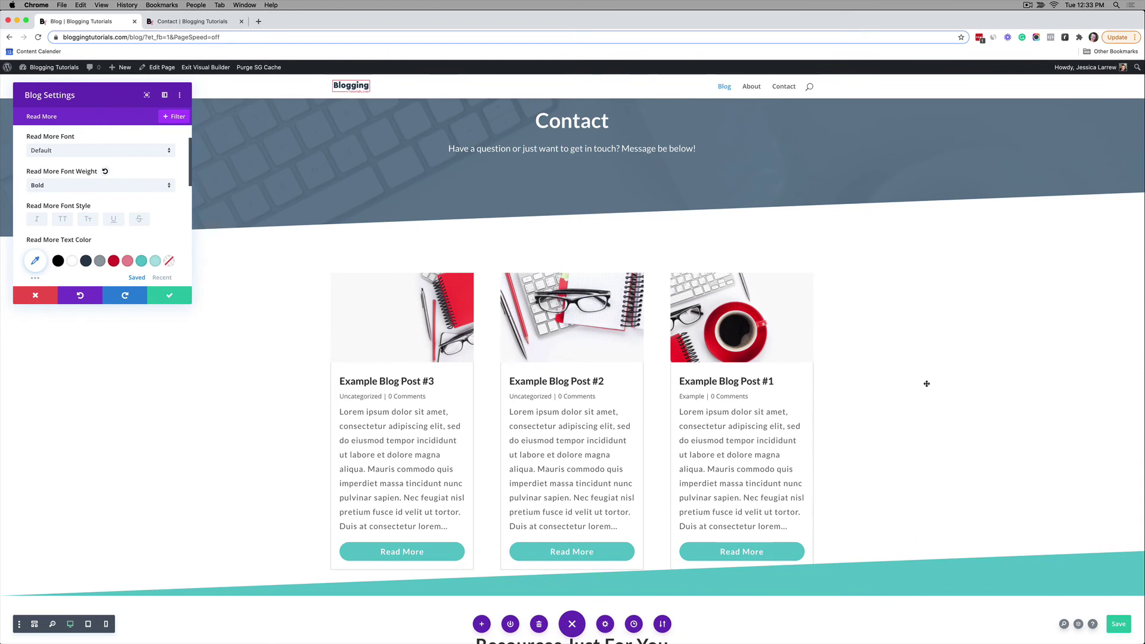
pyautogui.scroll(-3, 925, 384)
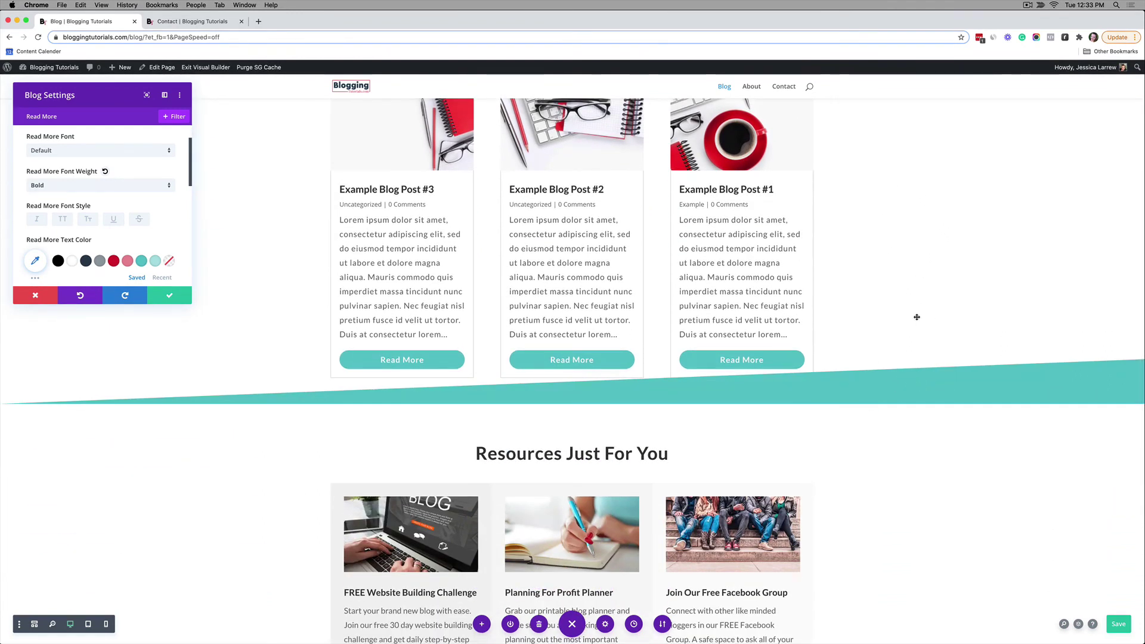
pyautogui.scroll(-1, 917, 317)
pyautogui.scroll(-3, 917, 317)
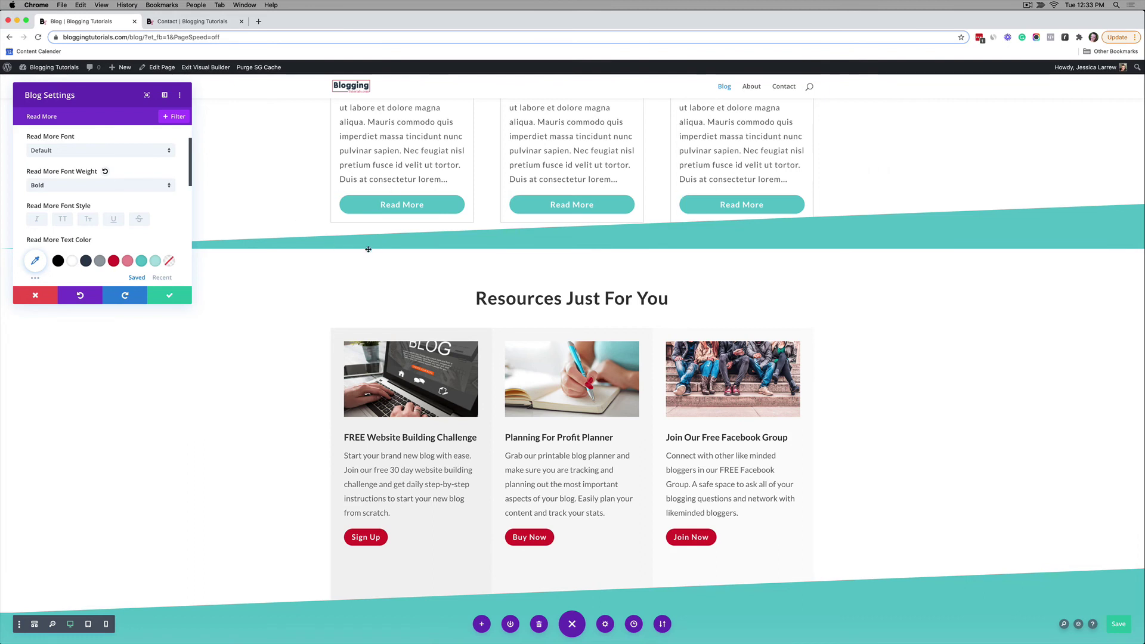
pyautogui.click(167, 297)
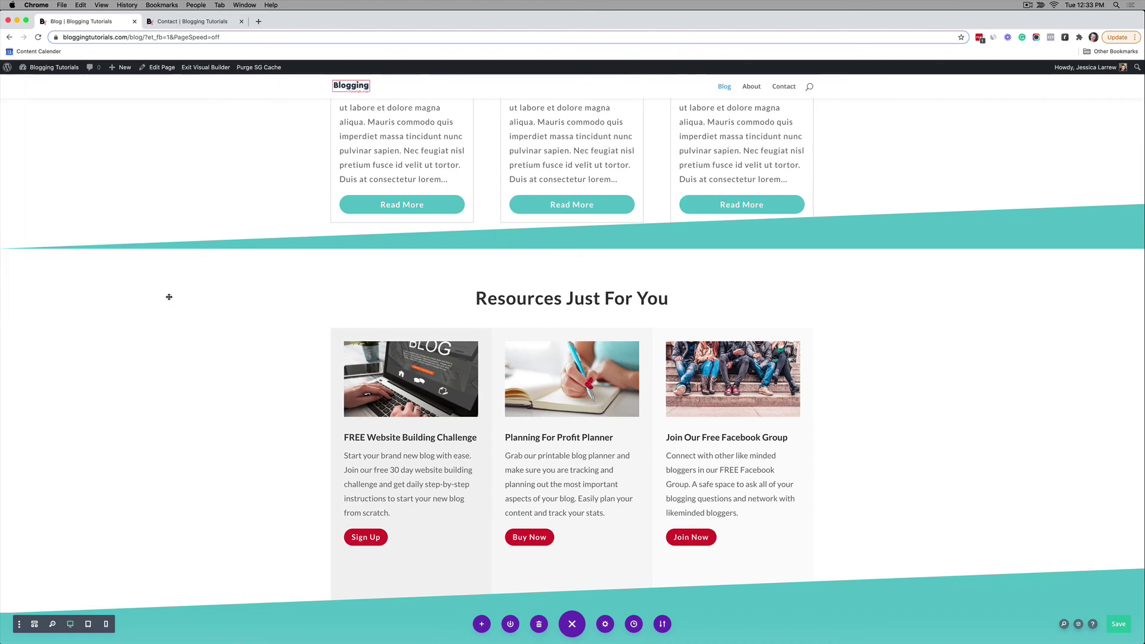
# Set the bottom divider style of the section holding the blog posts to None
pyautogui.scroll(5, 182, 286)
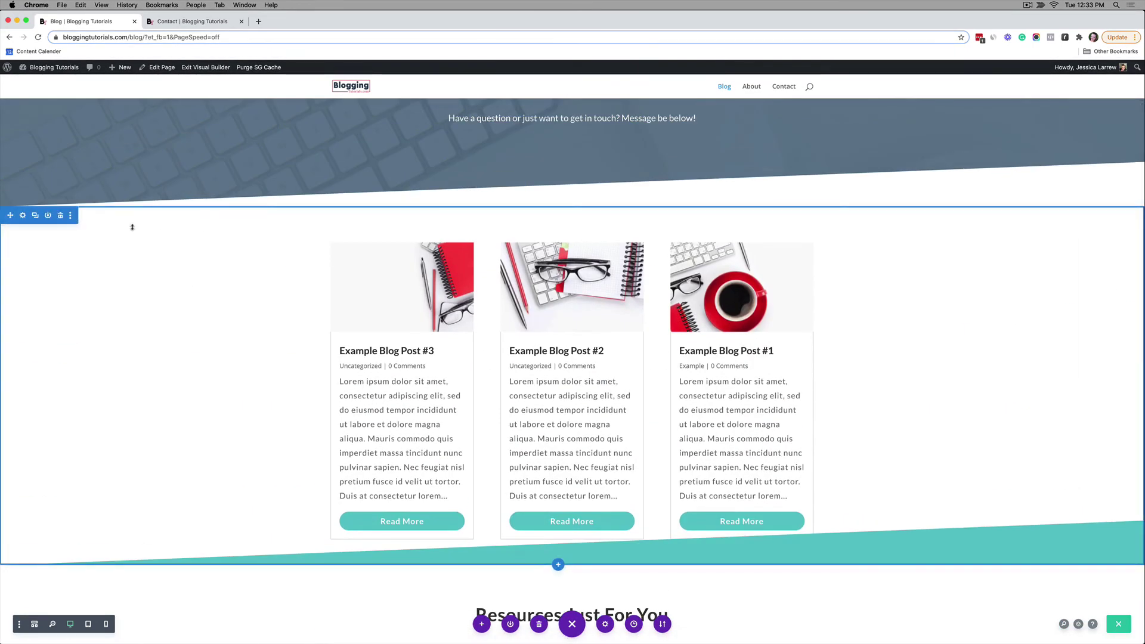
pyautogui.click(24, 219)
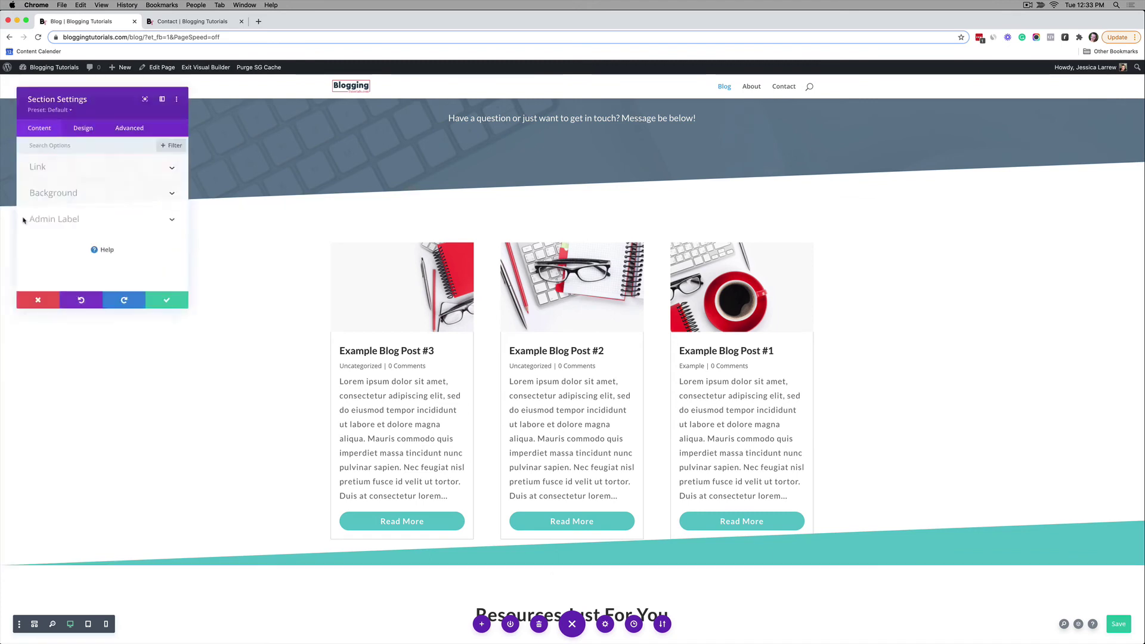
pyautogui.click(82, 126)
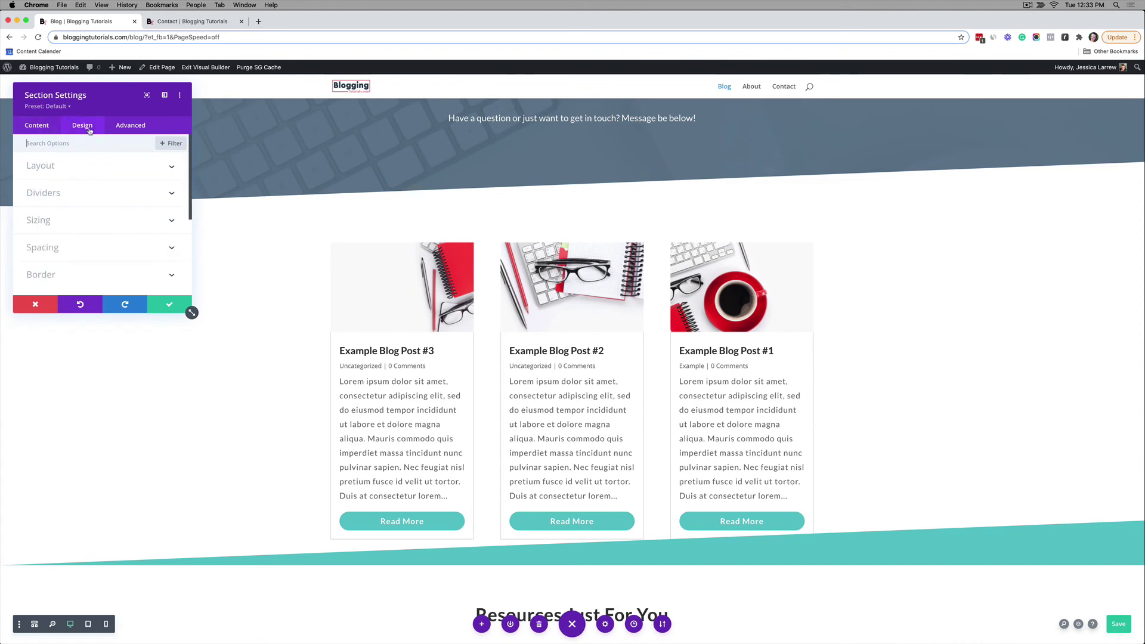
pyautogui.click(80, 189)
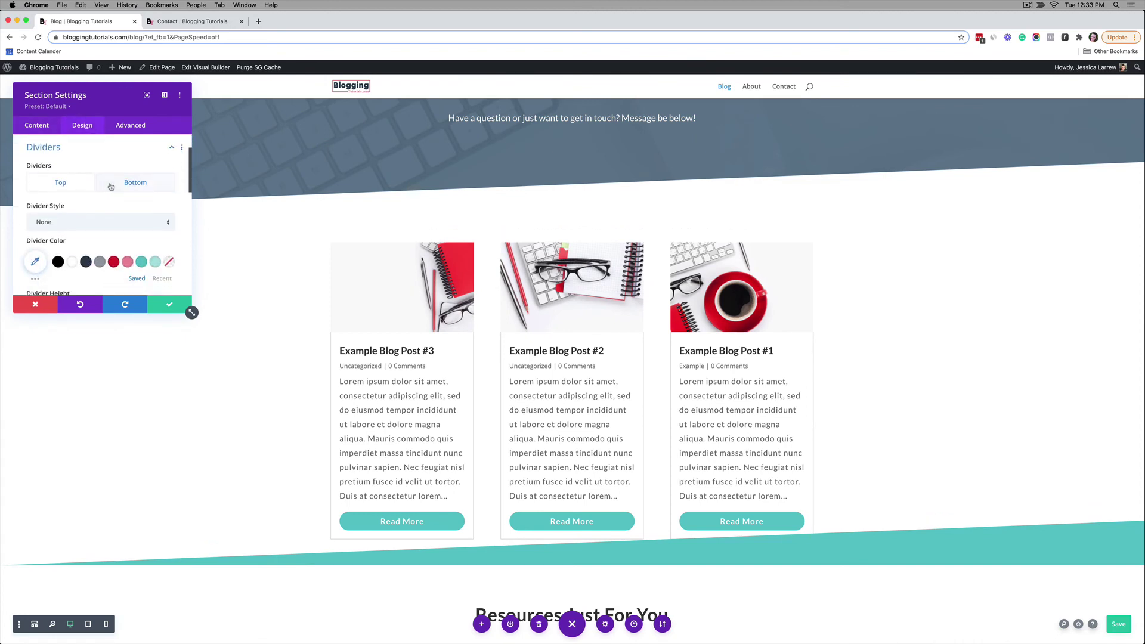
pyautogui.click(110, 187)
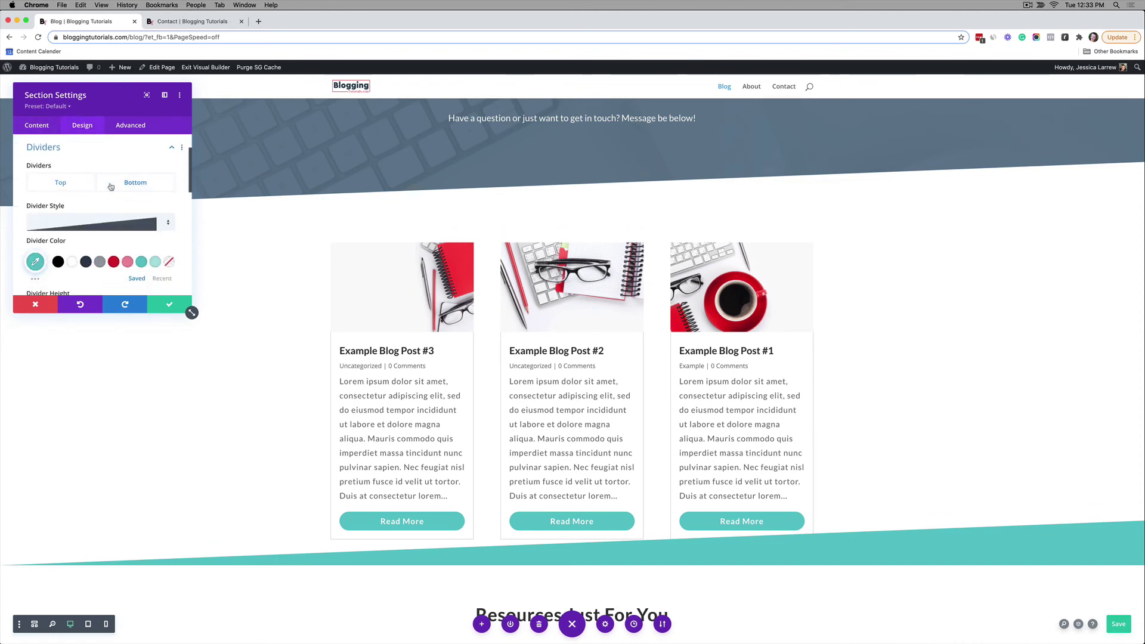
pyautogui.click(103, 232)
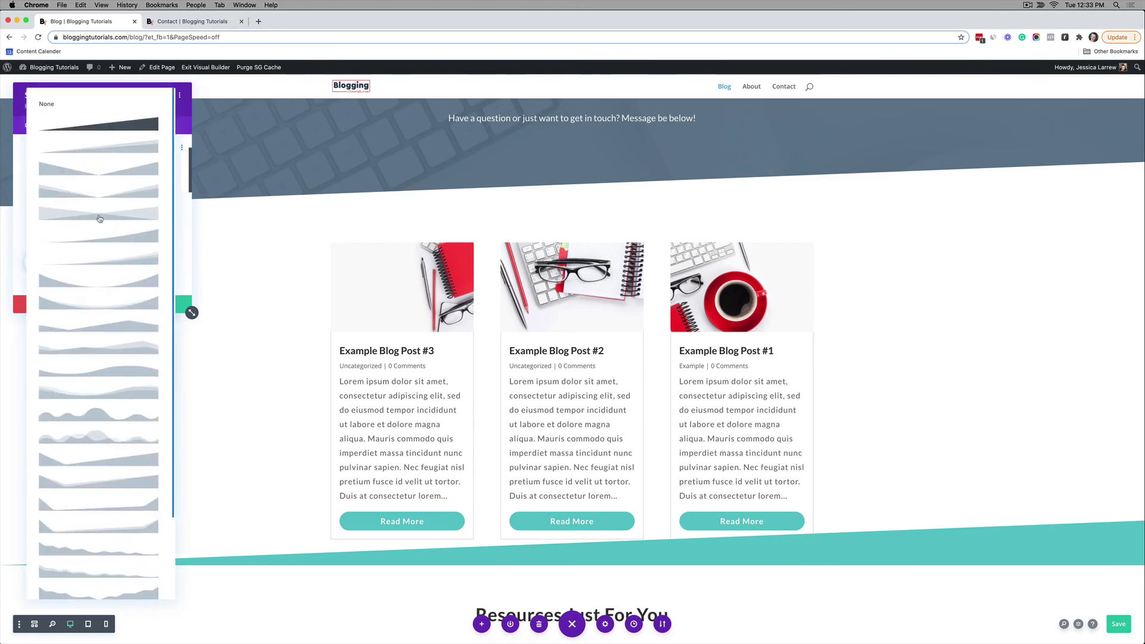
pyautogui.click(69, 105)
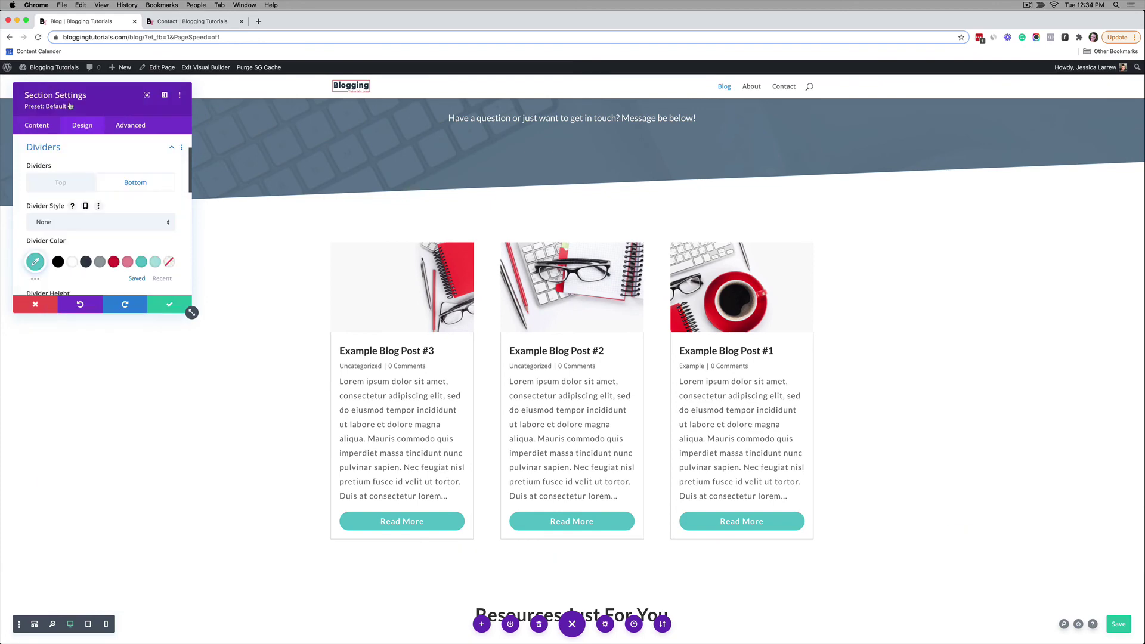
pyautogui.scroll(-3, 254, 435)
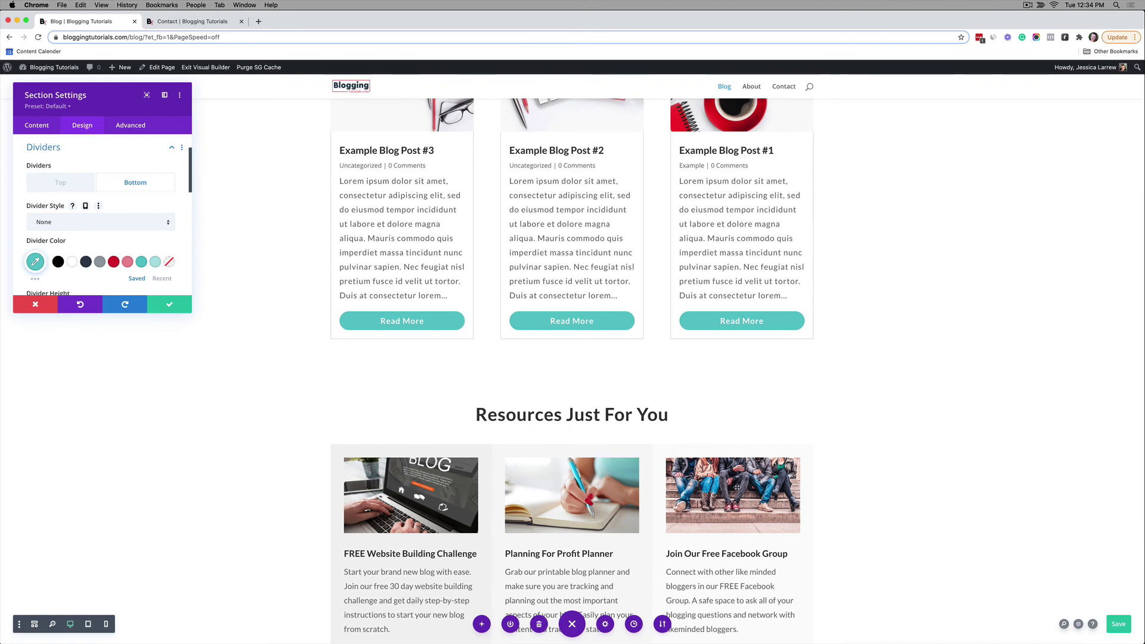
pyautogui.scroll(3, 872, 412)
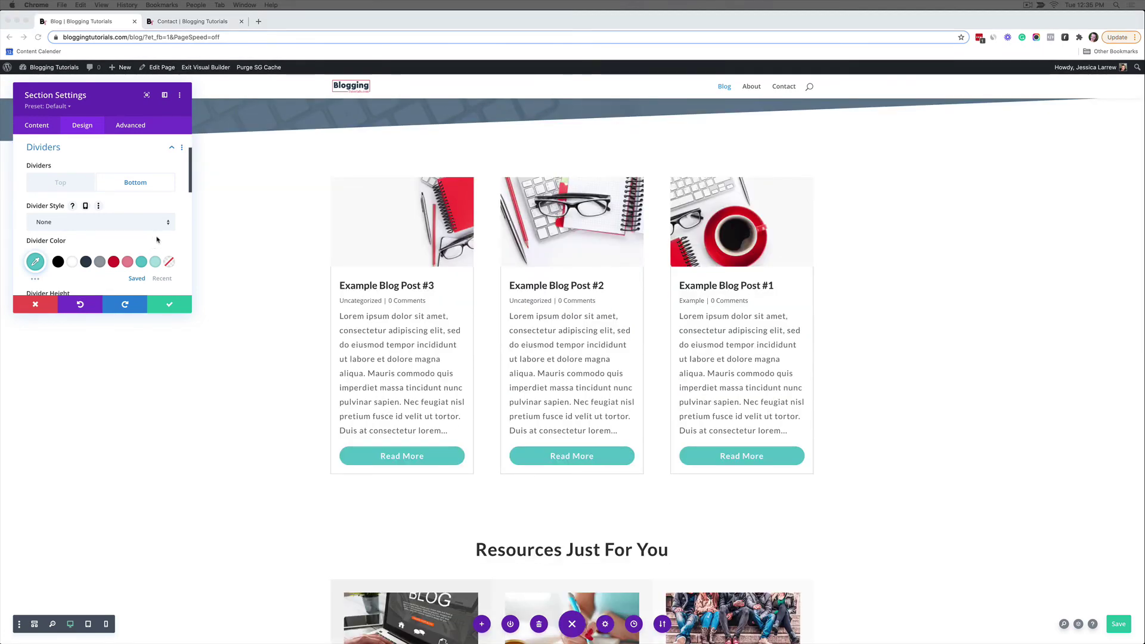
pyautogui.scroll(1, 204, 248)
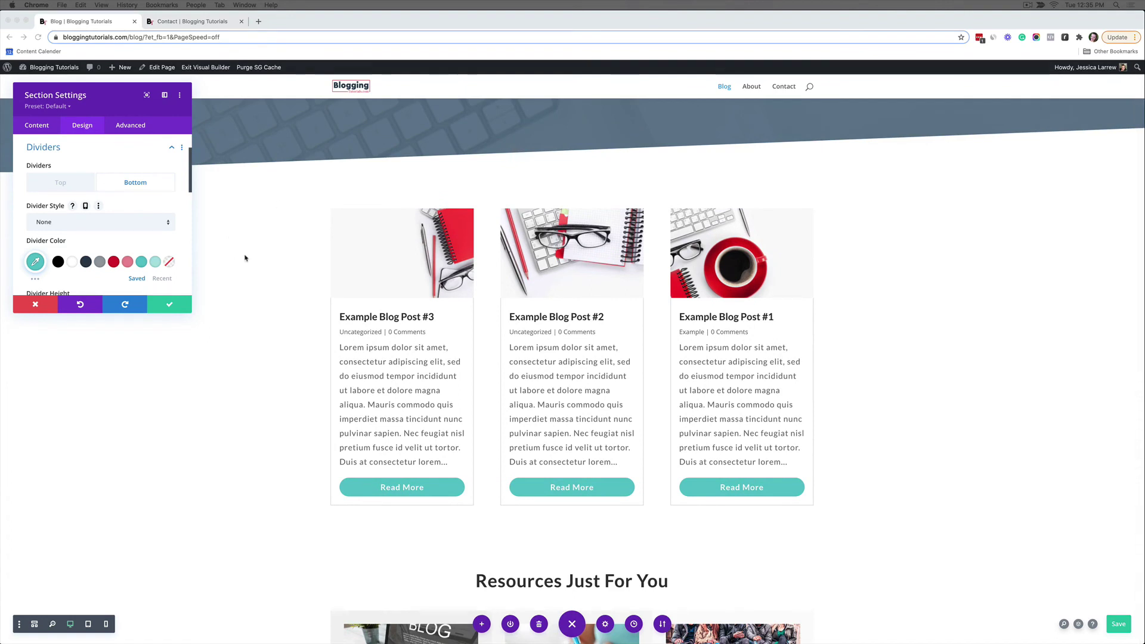
# Set the blog section's background color to #f5f5f6, apply the section settings and save the page
pyautogui.click(45, 128)
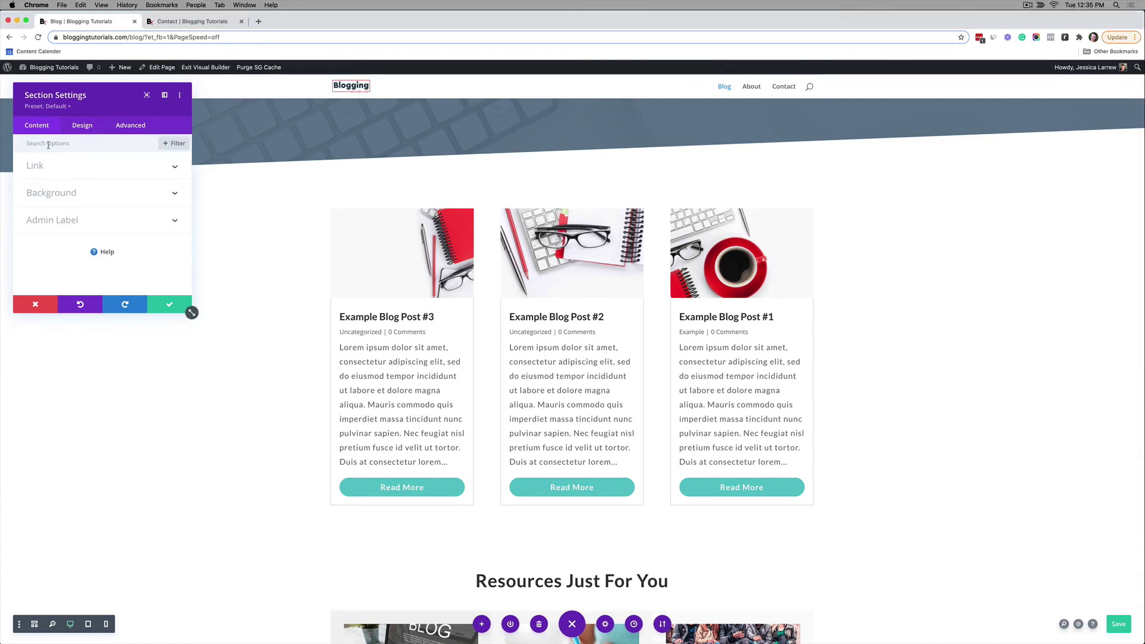
pyautogui.click(69, 194)
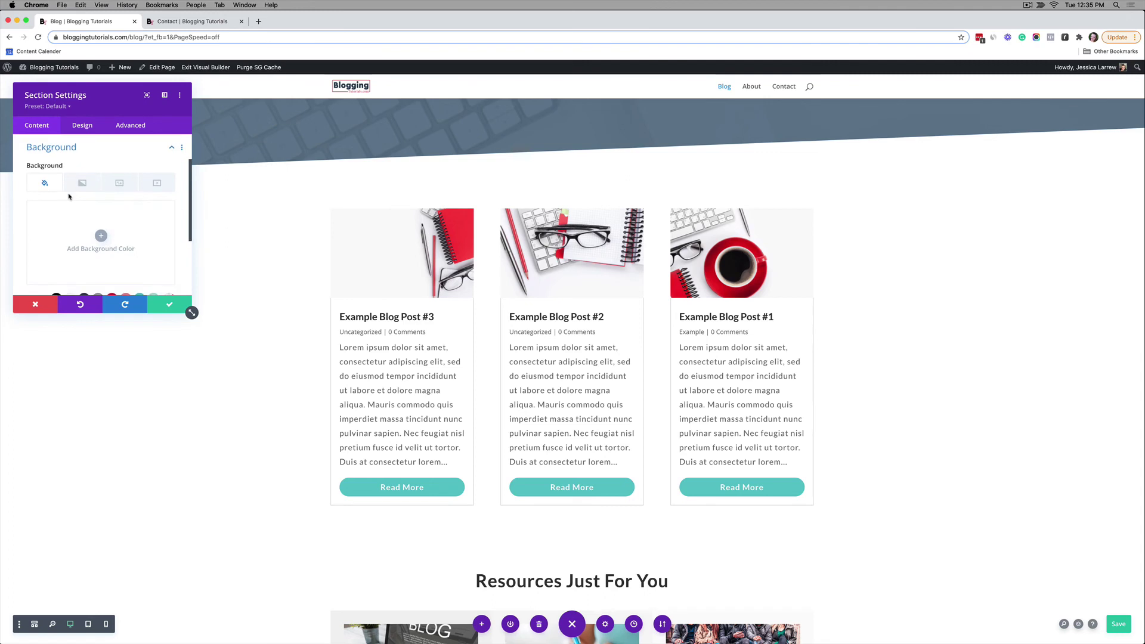
pyautogui.click(101, 236)
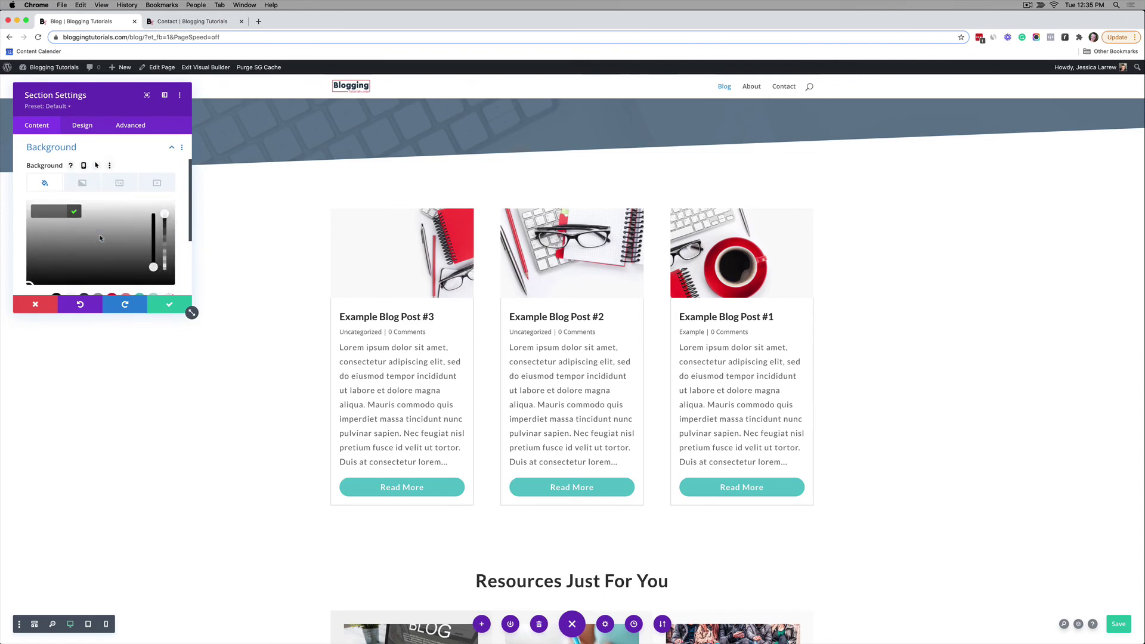
pyautogui.scroll(-2, 100, 237)
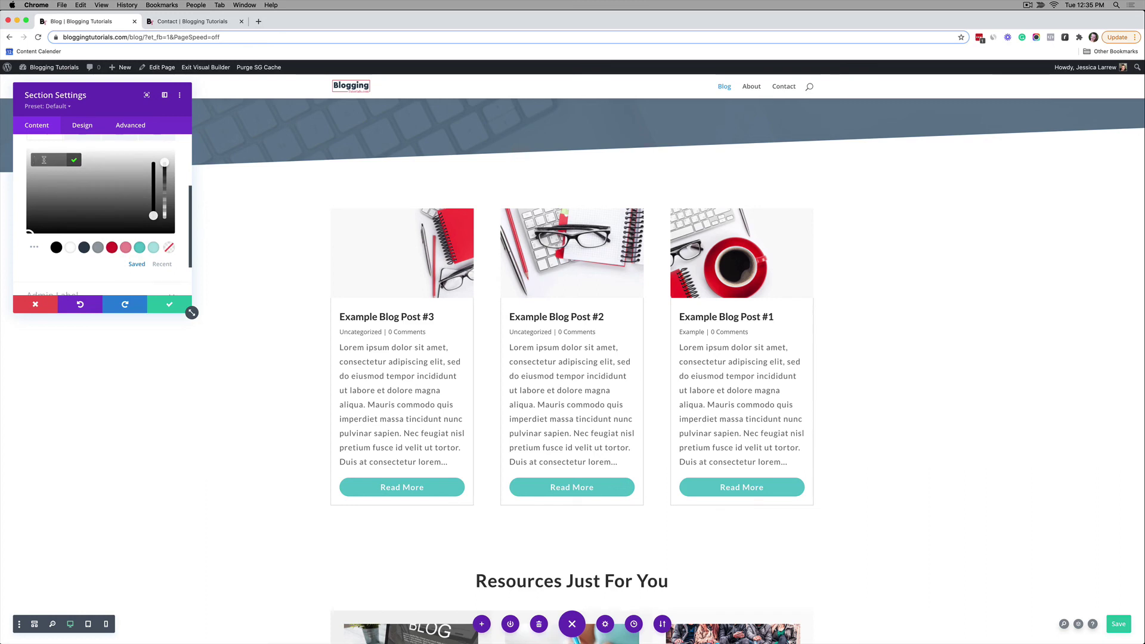
pyautogui.write('#f5f5f6')
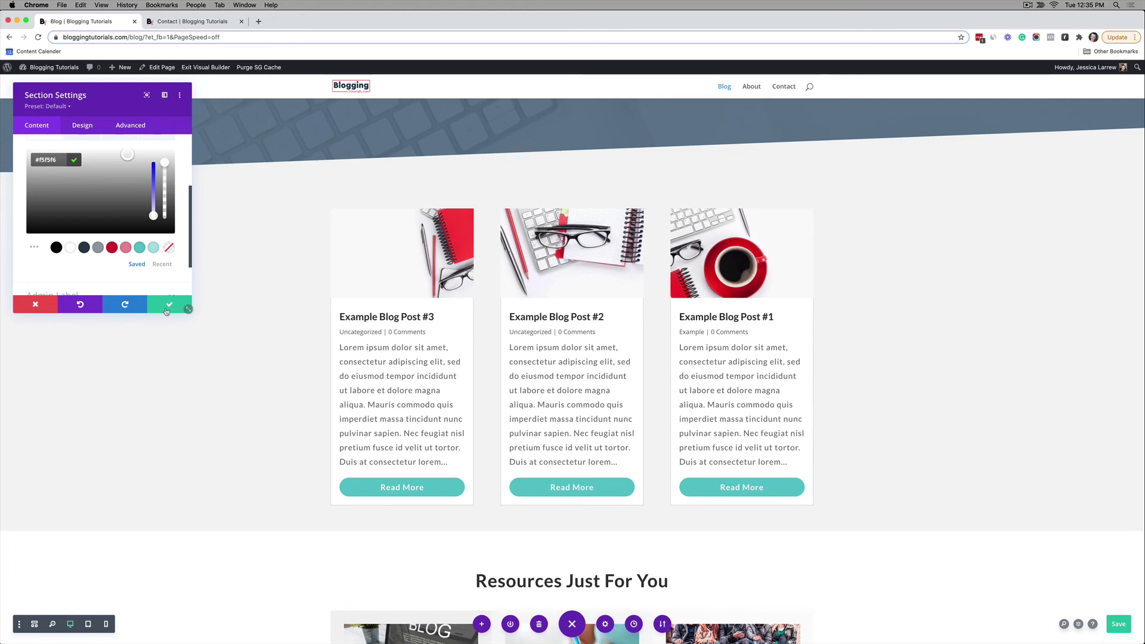
pyautogui.click(167, 310)
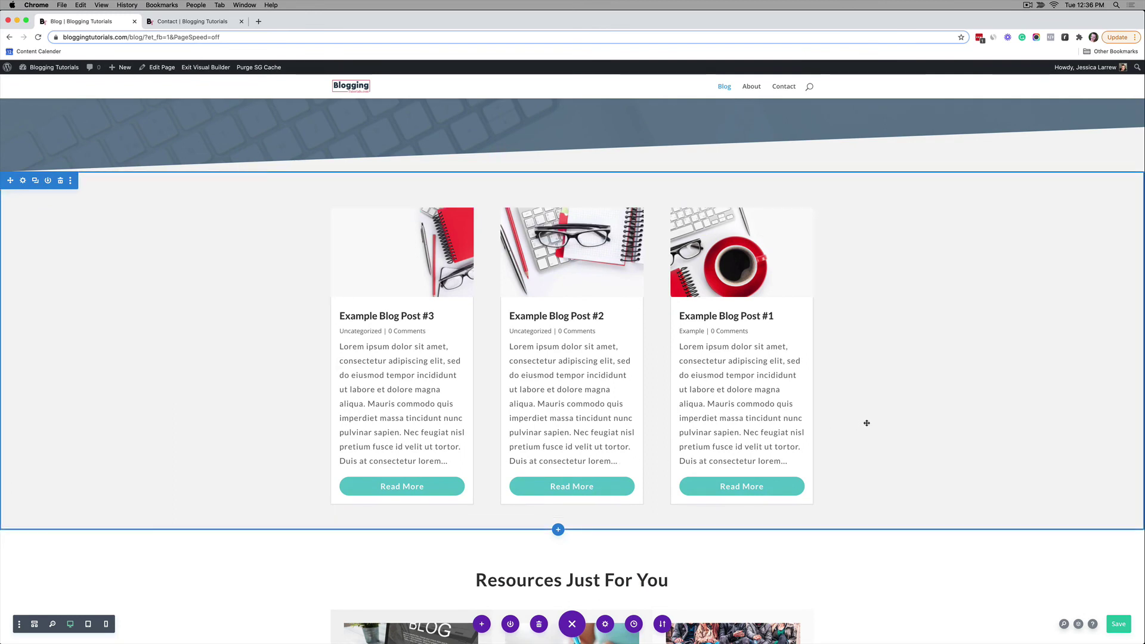
pyautogui.press('super+v')
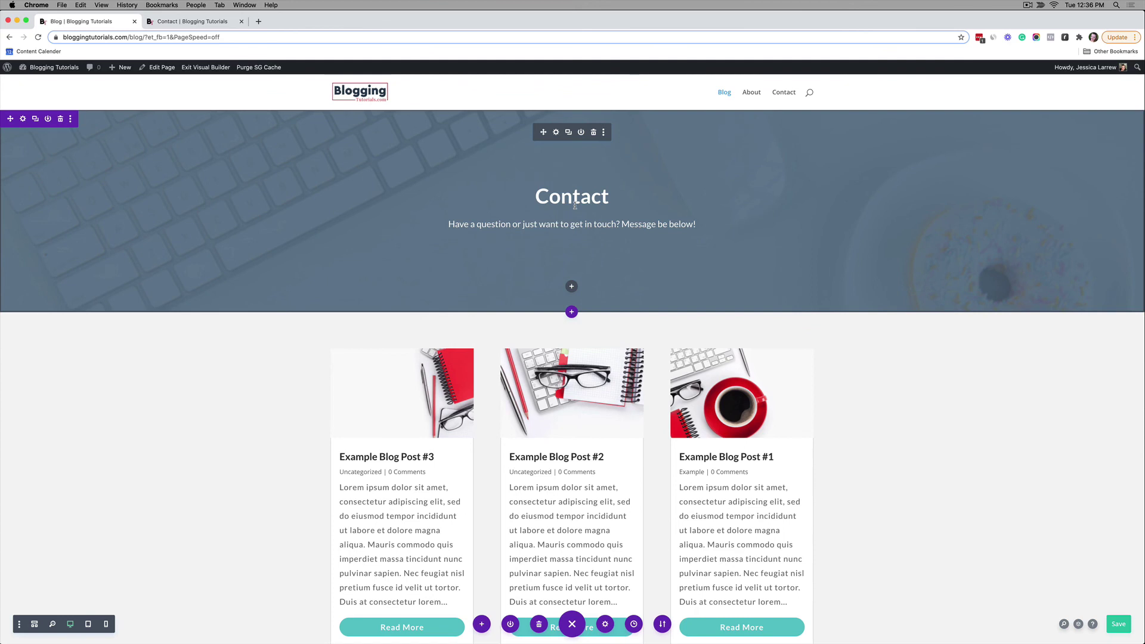
pyautogui.press('super+s')
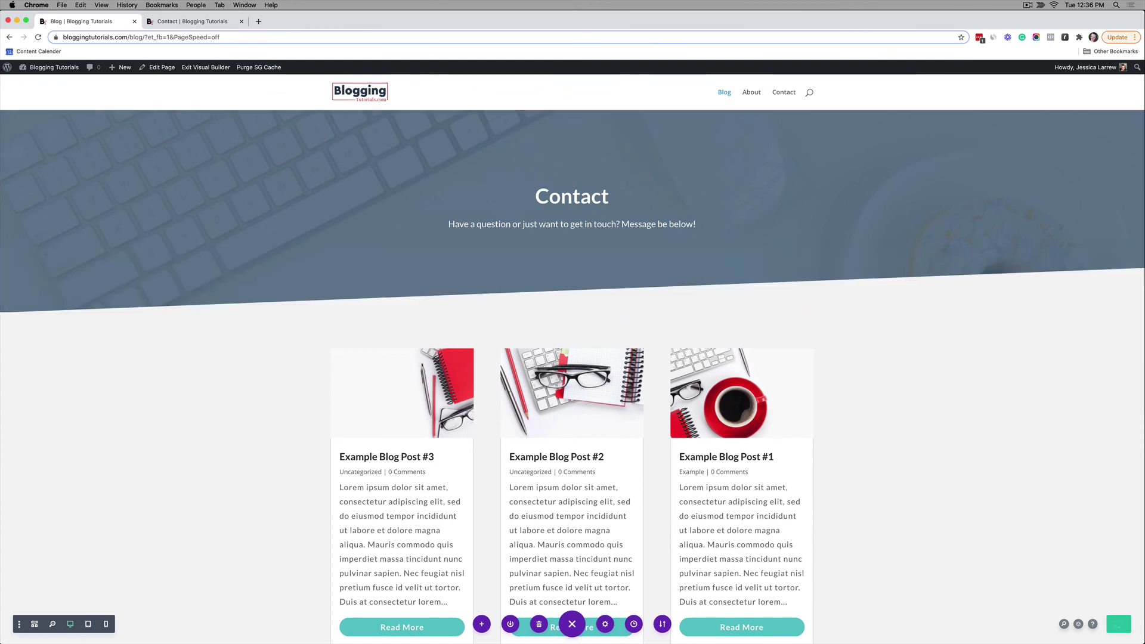
# Replace the header title with "Blog" and the subtitle with "Check our our latest Blogging Tutorials Below"
pyautogui.doubleClick(570, 198)
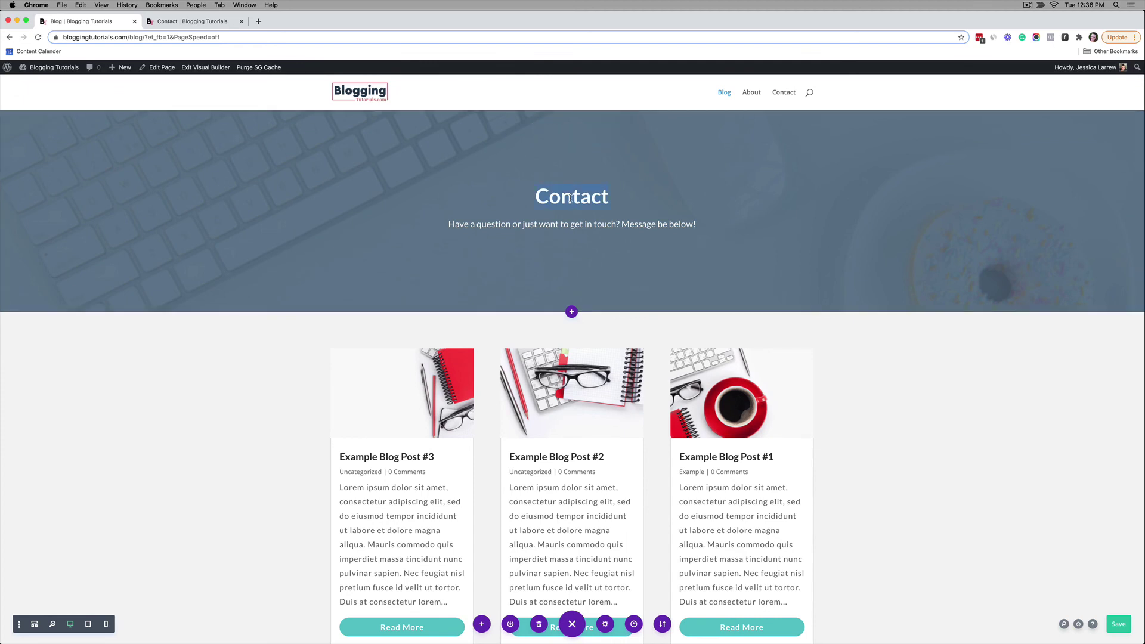
pyautogui.write('Blog')
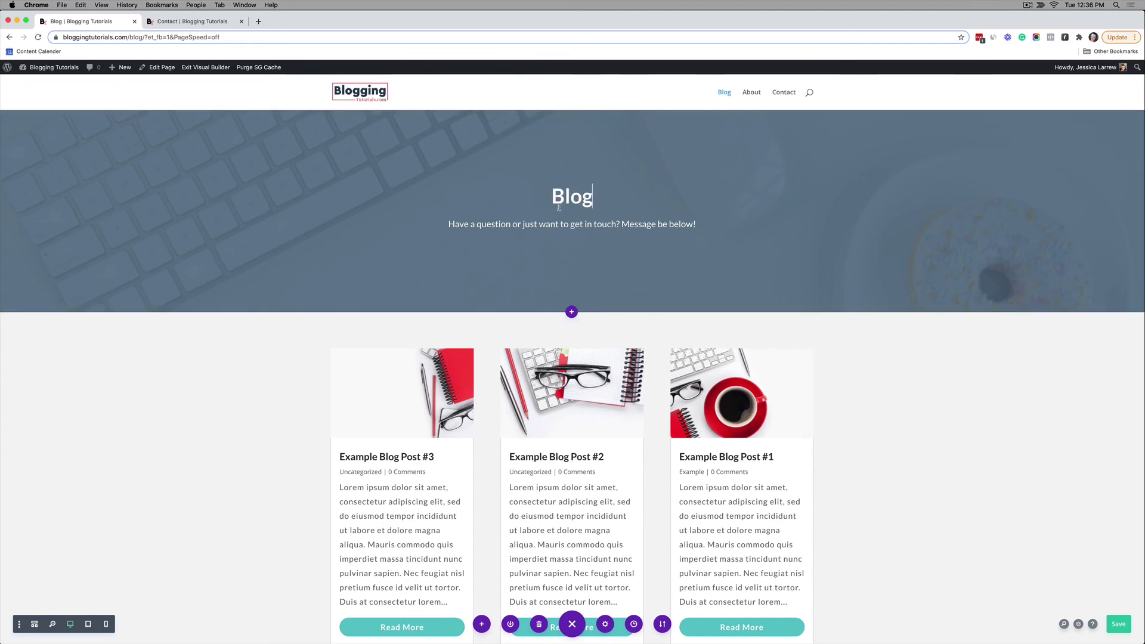
pyautogui.click(447, 223)
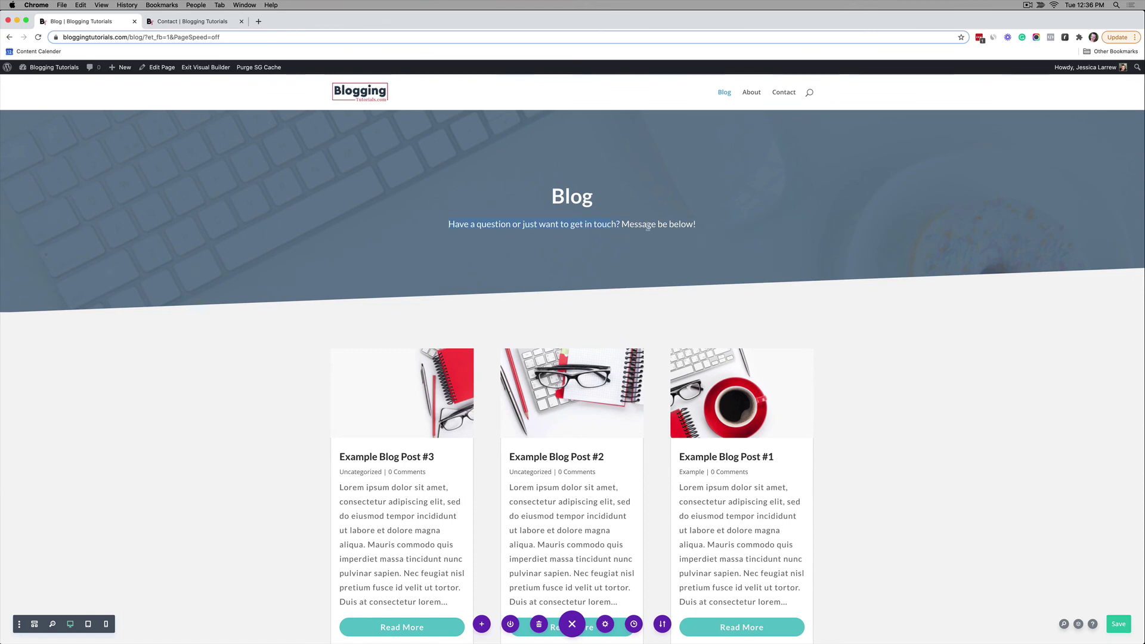
pyautogui.moveTo(446, 223); pyautogui.dragTo(698, 225)
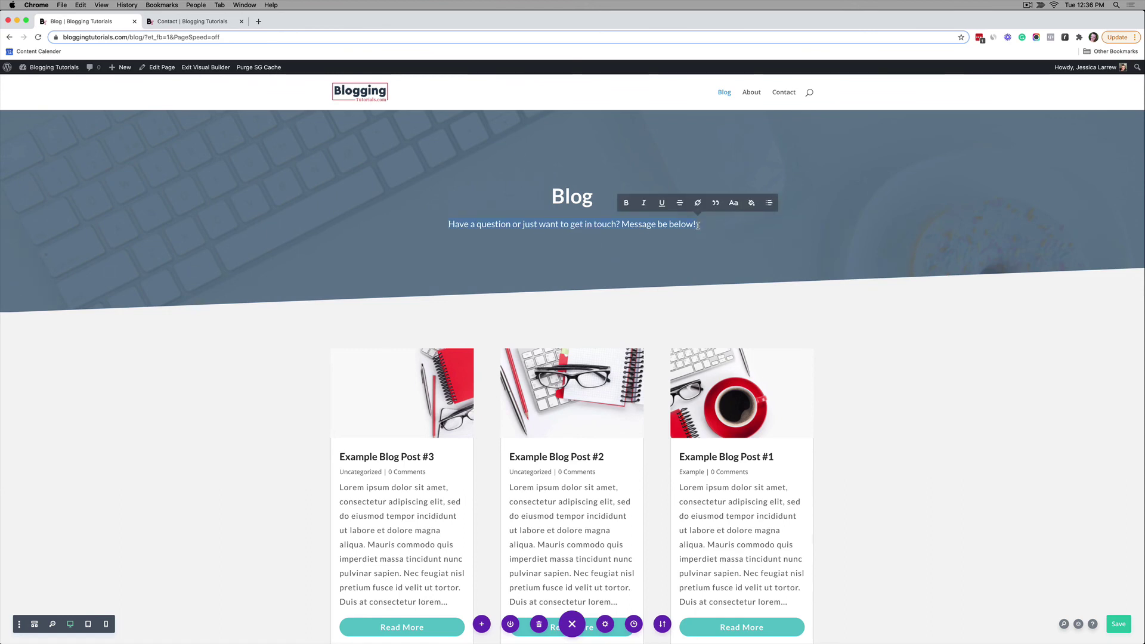
pyautogui.write('C')
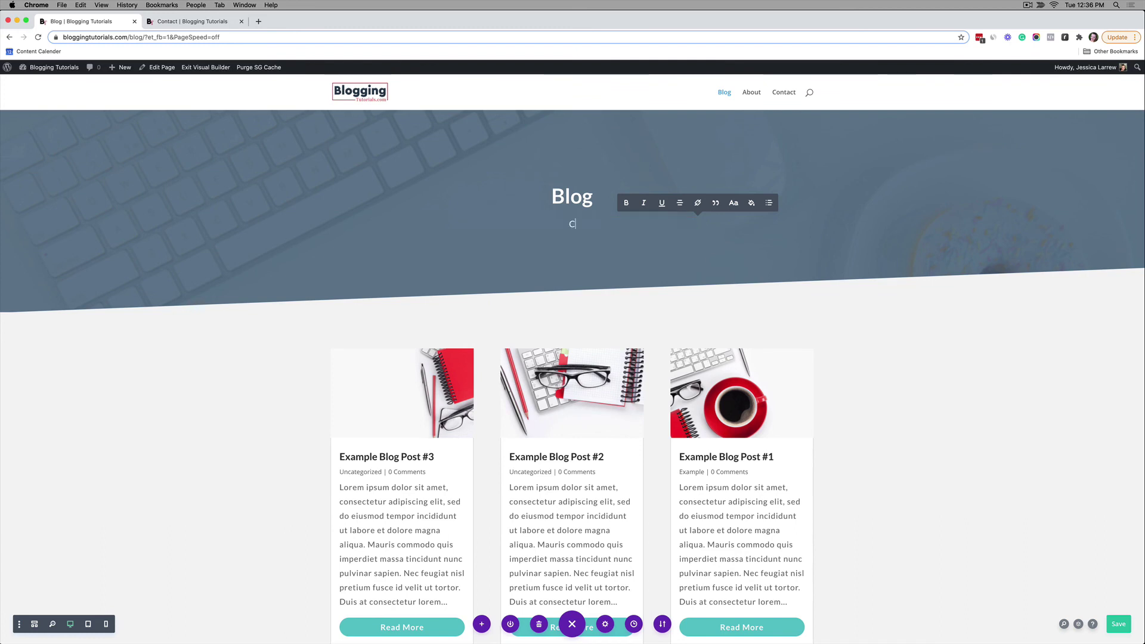
pyautogui.write('heck our our l')
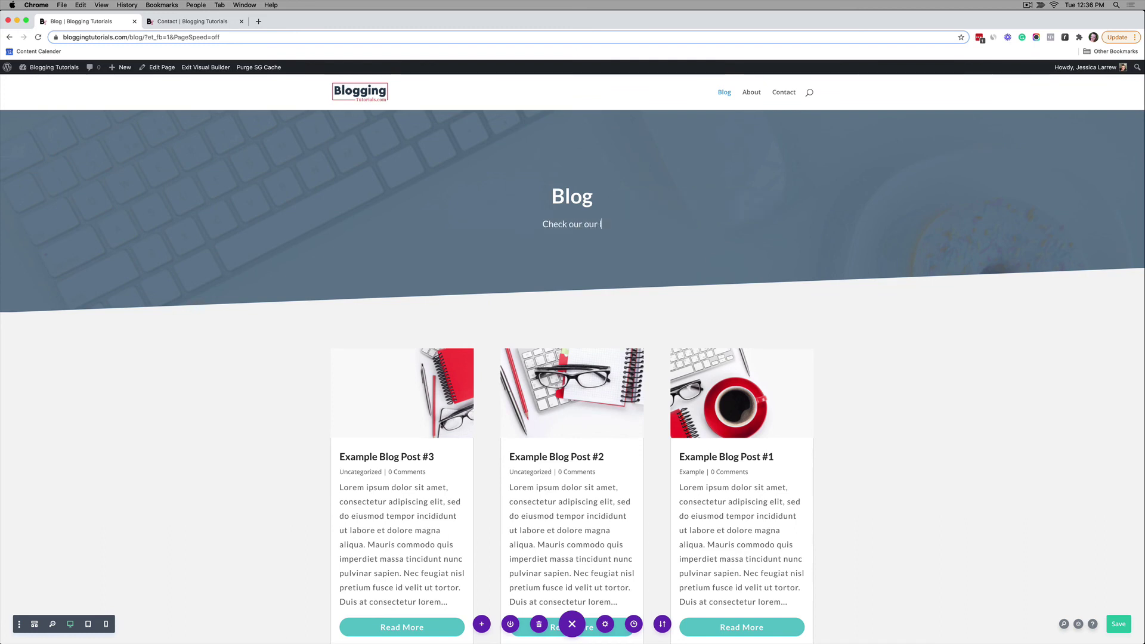
pyautogui.write('atest Blogging Tutorials Below')
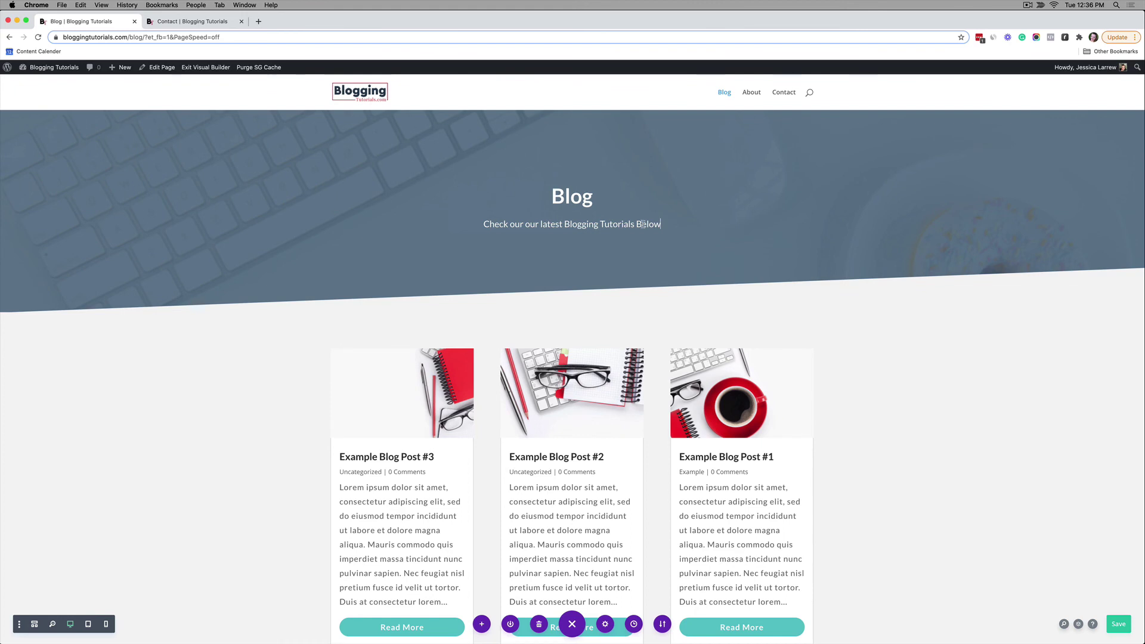
# Change the capital B of "Below" in the header subtitle to lowercase
pyautogui.click(484, 224)
pyautogui.write('b')
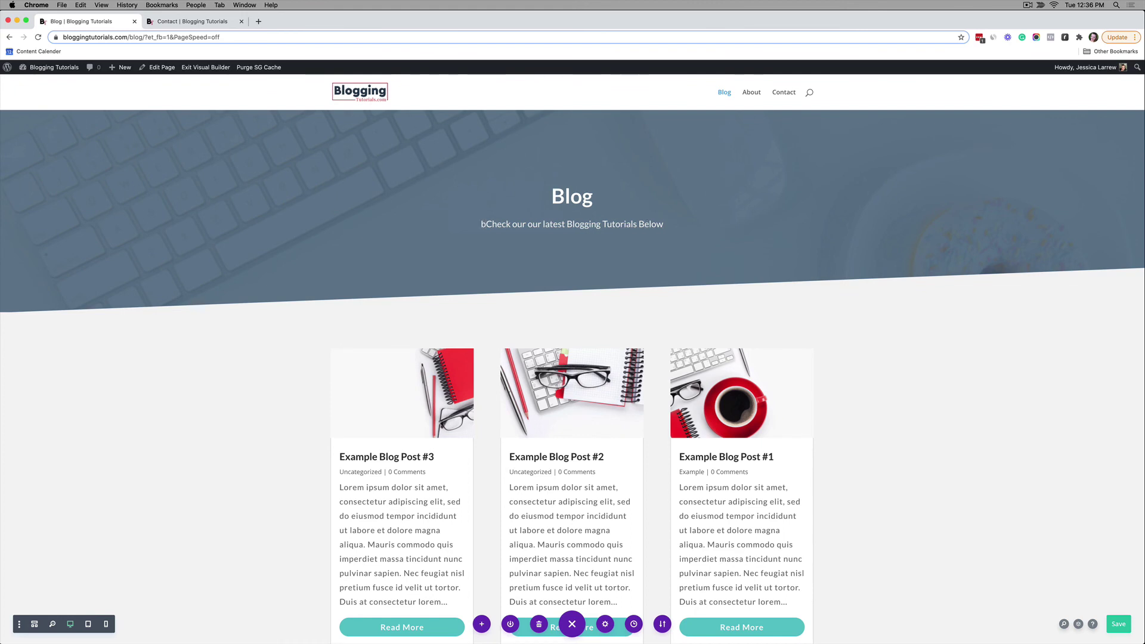
pyautogui.press('BackSpace')
pyautogui.click(641, 224)
pyautogui.press('BackSpace')
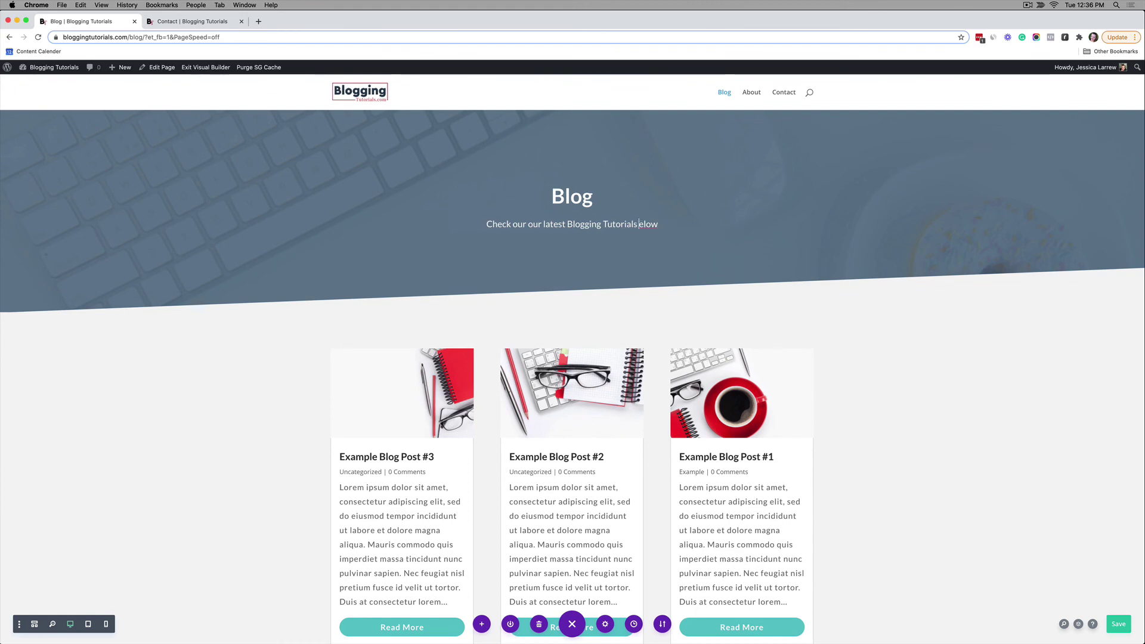
pyautogui.write('b')
# Change the resources section heading to "Additional Resources Just For You"
pyautogui.scroll(-10, 661, 224)
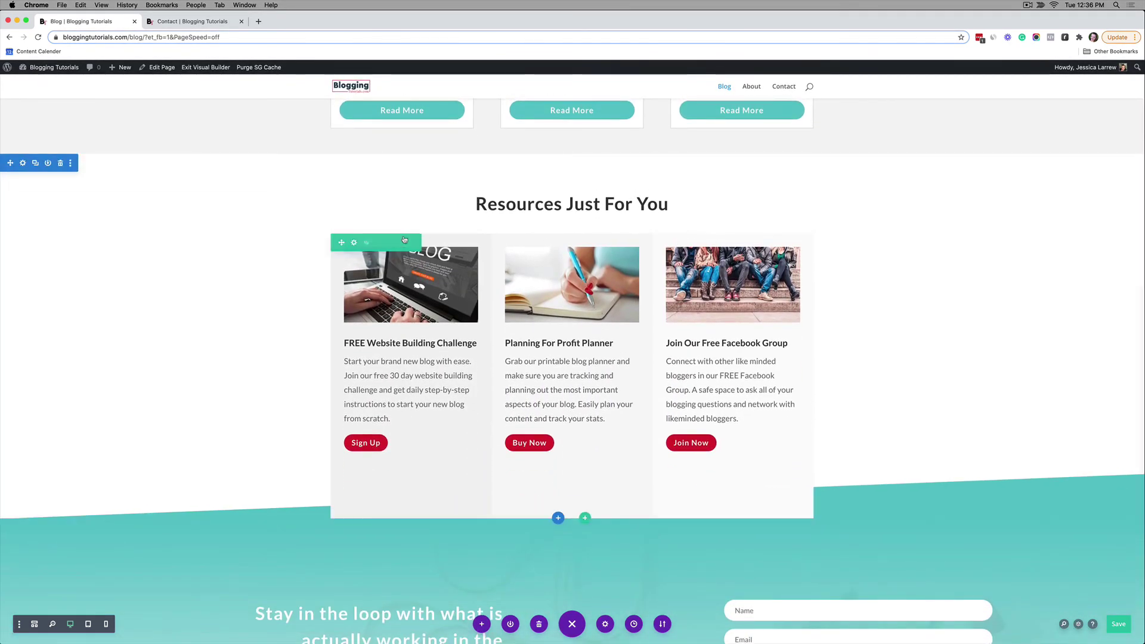
pyautogui.click(638, 212)
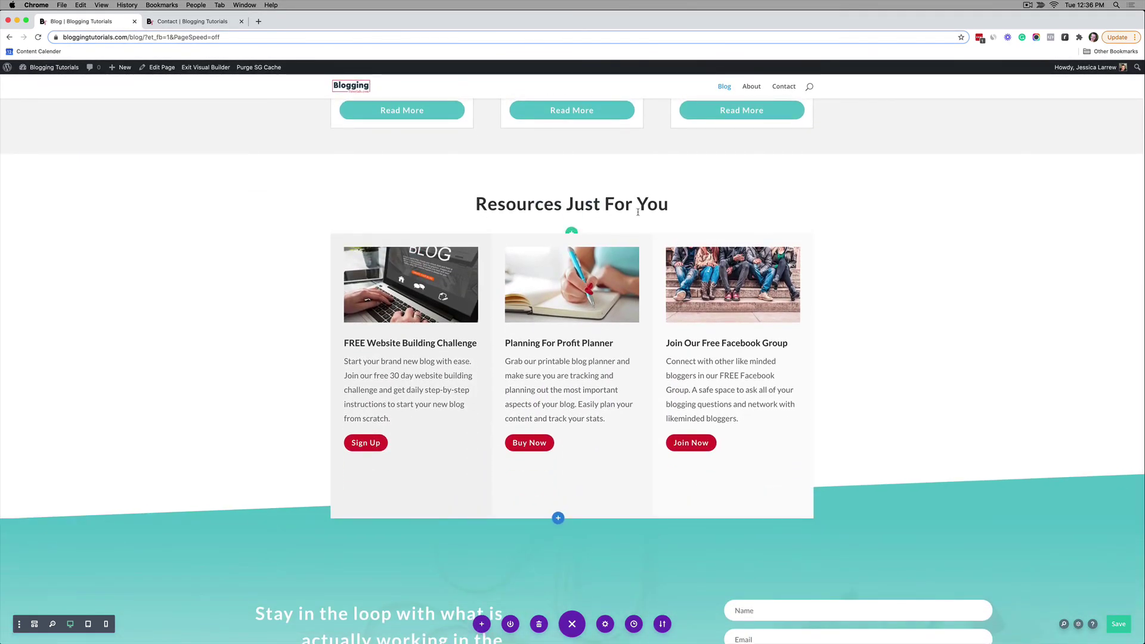
pyautogui.write('Additional')
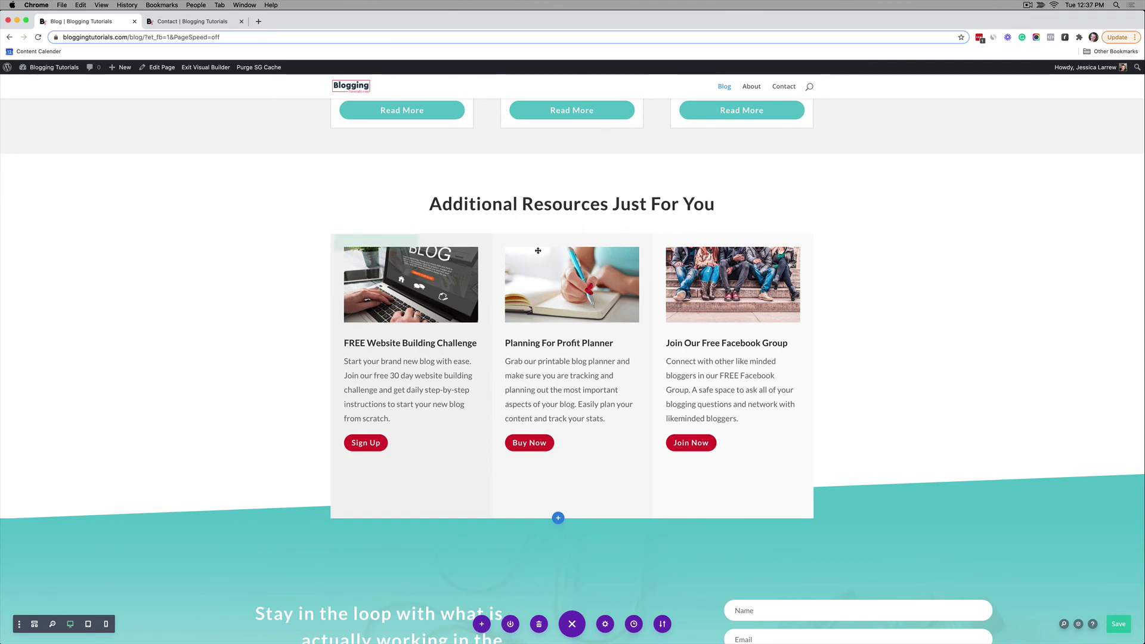
pyautogui.scroll(6, 537, 254)
pyautogui.scroll(-5, 538, 255)
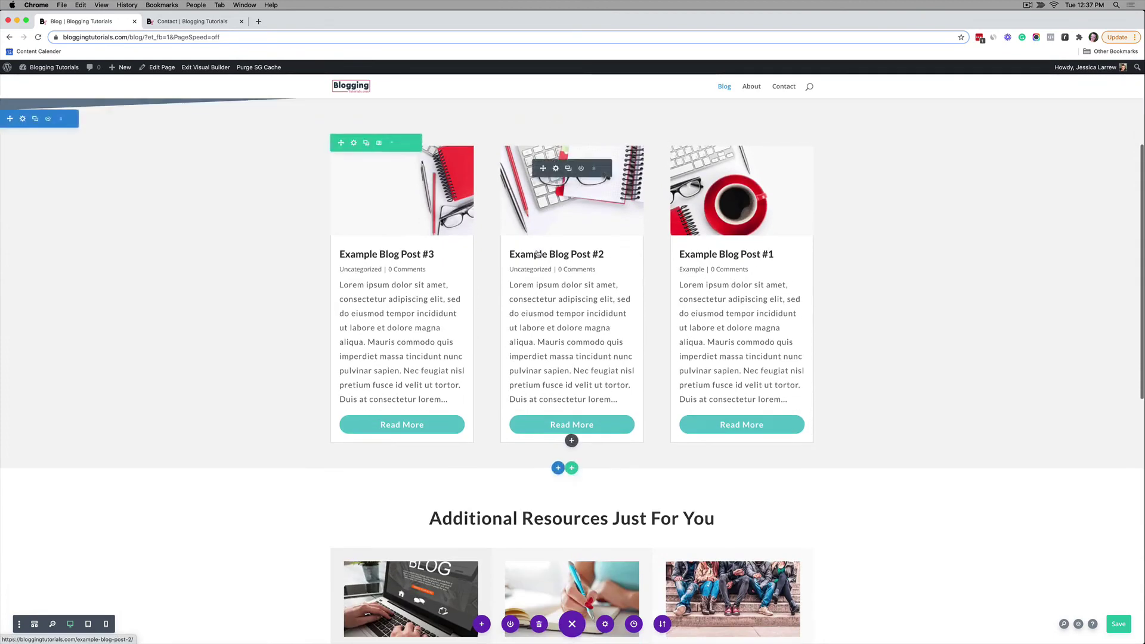
# Check the Blog page layout down to the footer, save the page and exit the visual builder
pyautogui.scroll(-5, 458, 322)
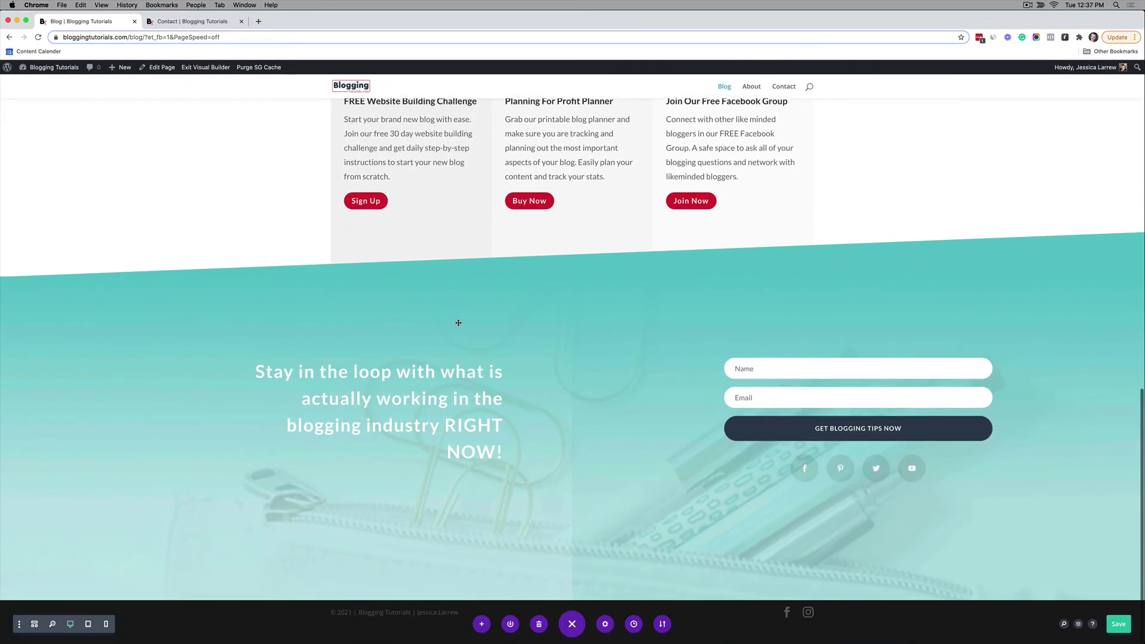
pyautogui.moveTo(458, 322)
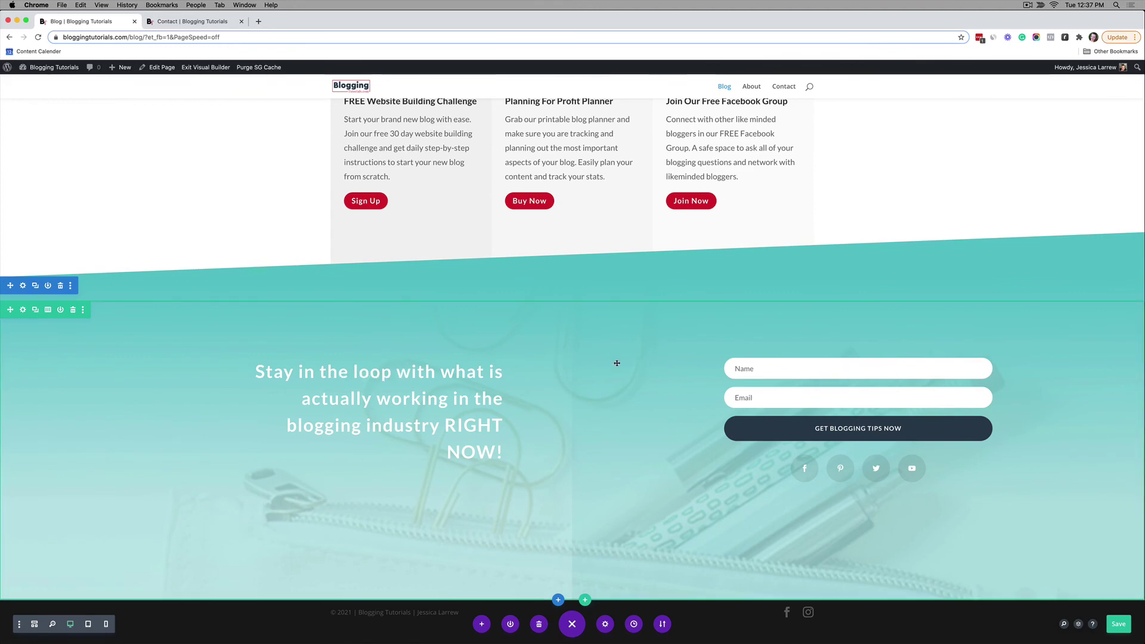
pyautogui.scroll(20, 616, 364)
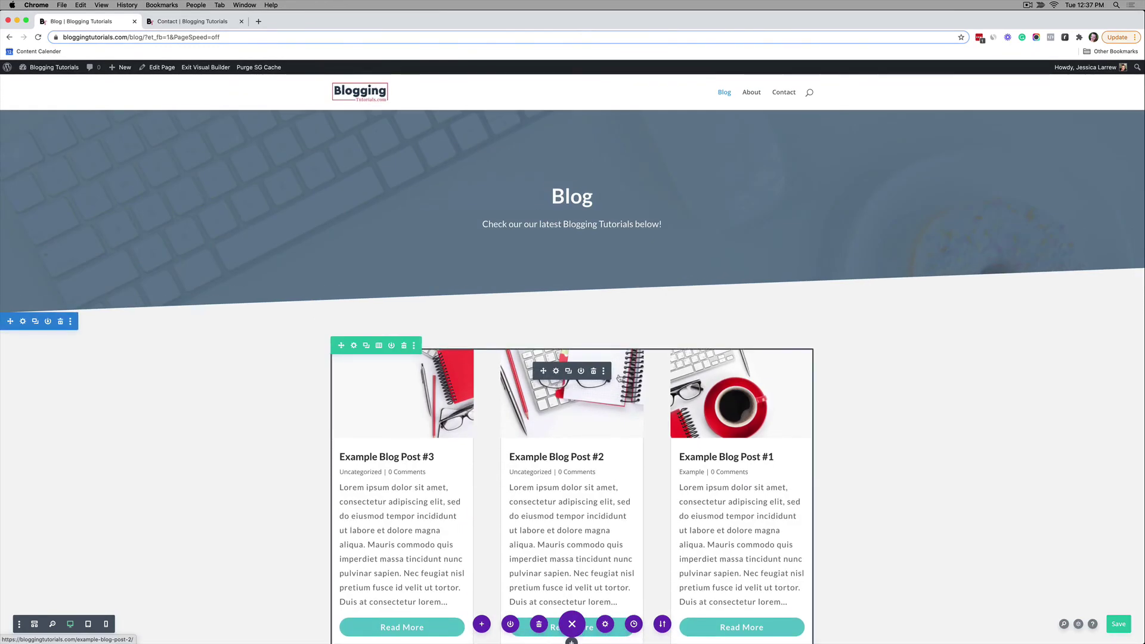
pyautogui.scroll(-8, 621, 377)
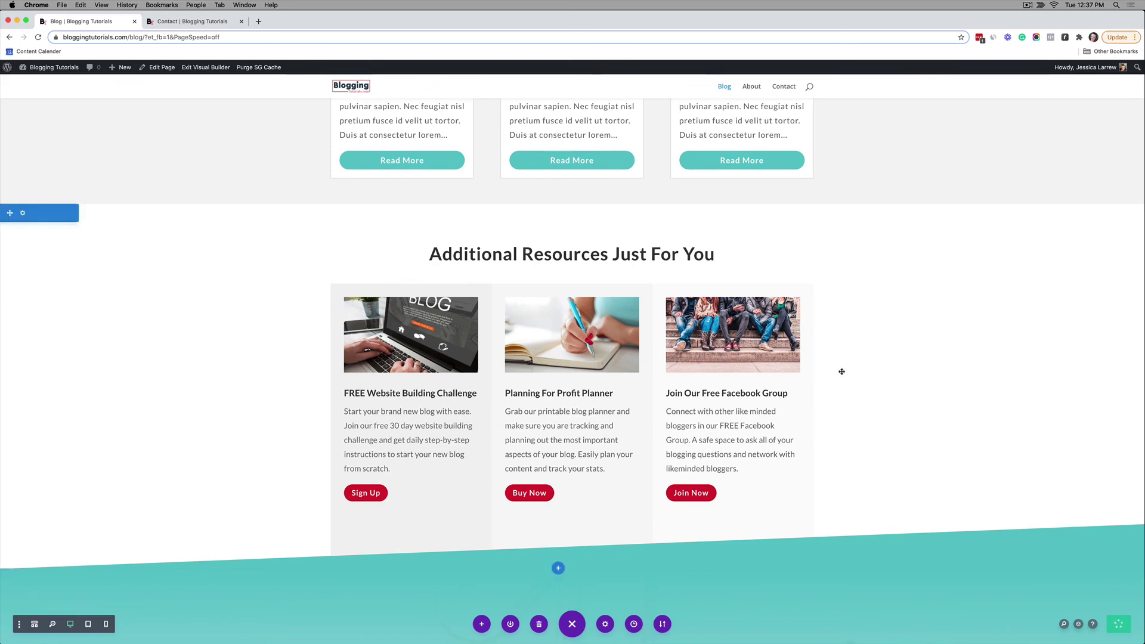
pyautogui.scroll(10, 841, 371)
pyautogui.click(213, 68)
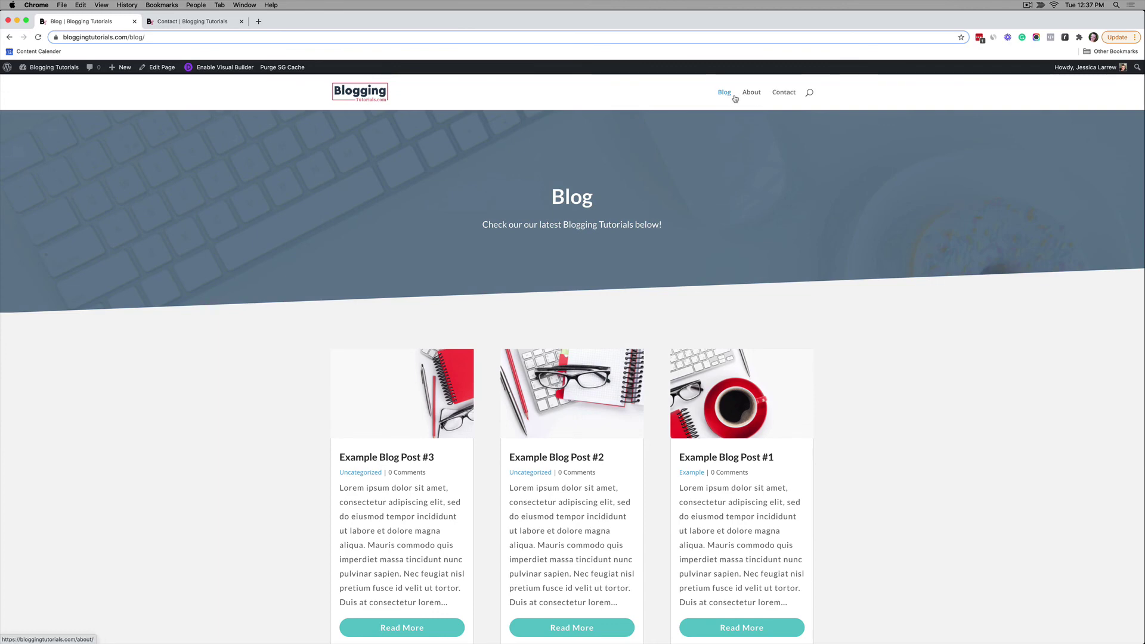
# Visit the live Contact and About pages through the site navigation to compare them with the Blog page
pyautogui.click(779, 98)
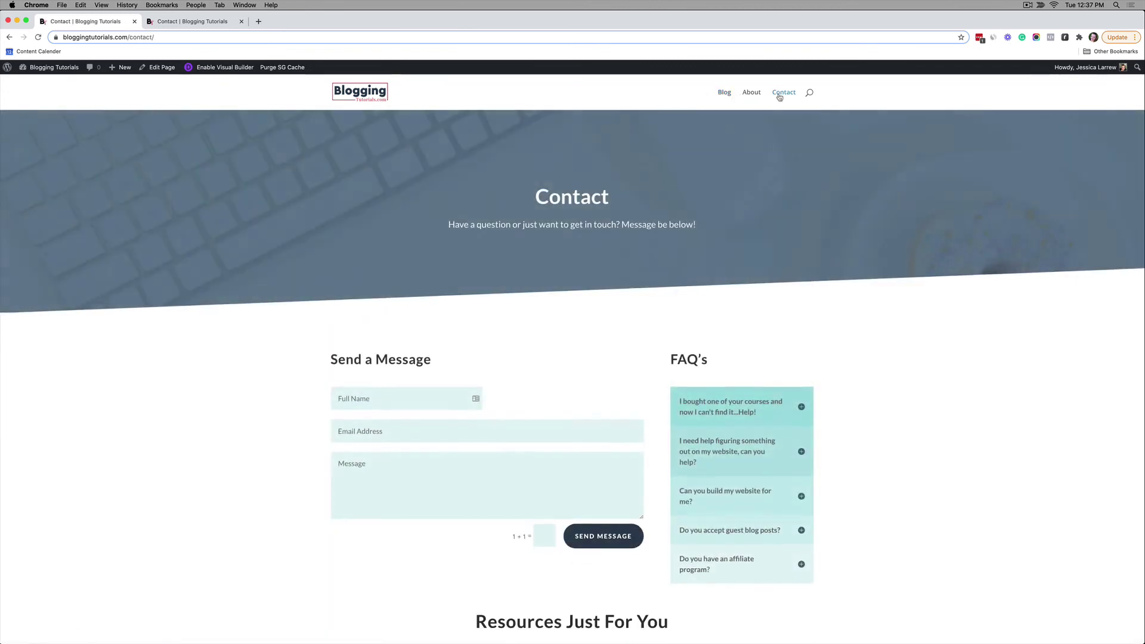
pyautogui.click(756, 98)
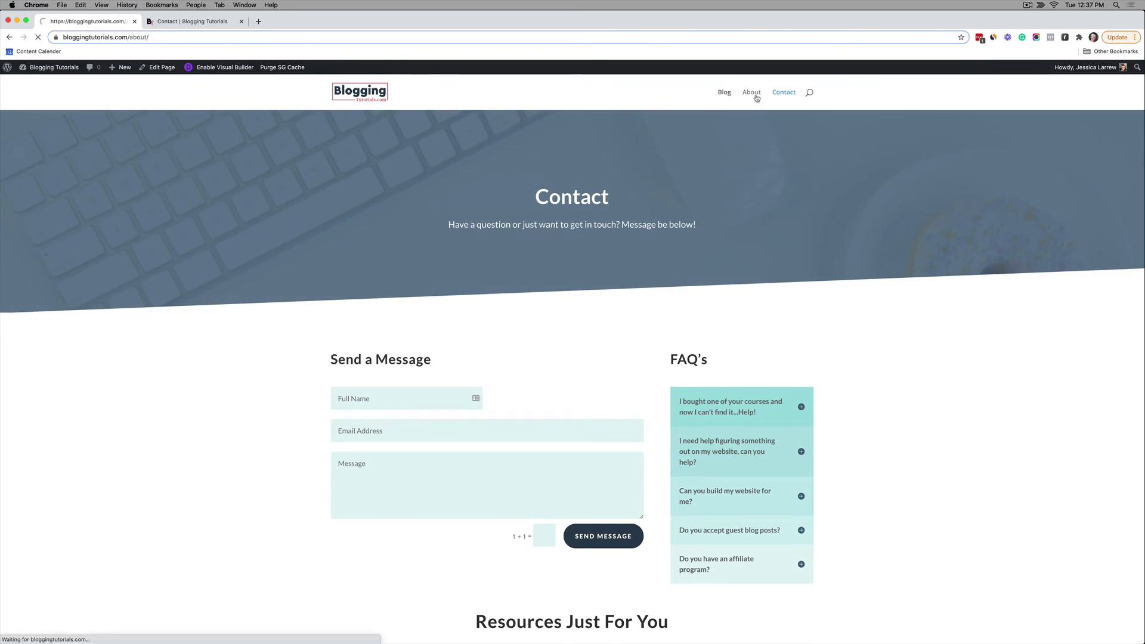